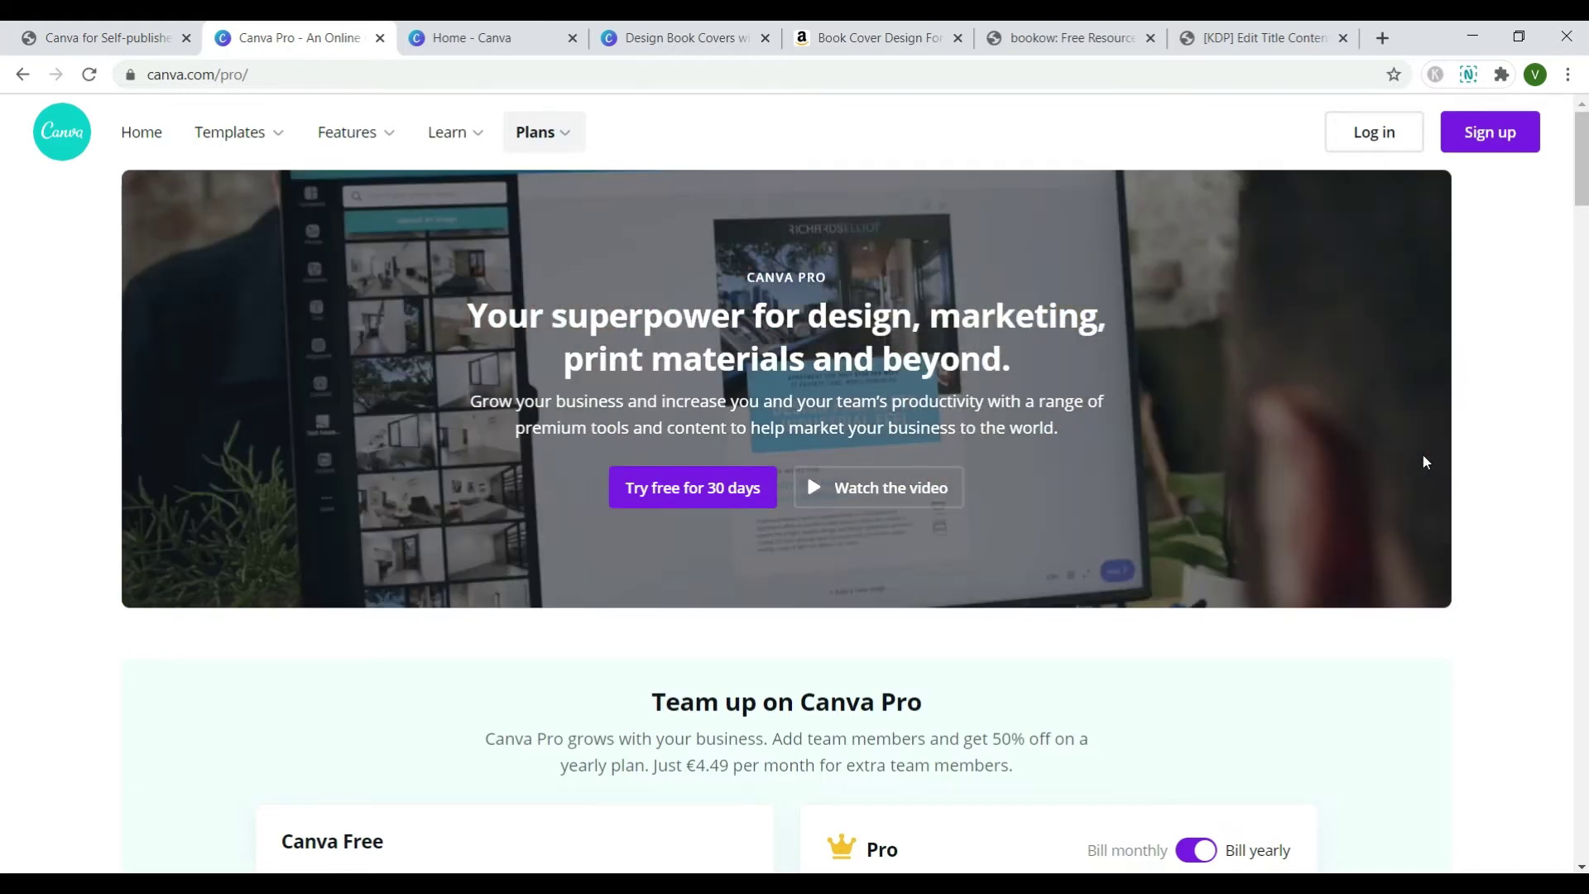
- Review the other available trim sizes and keep the 6 x 9 in trim
left_click(451, 35)
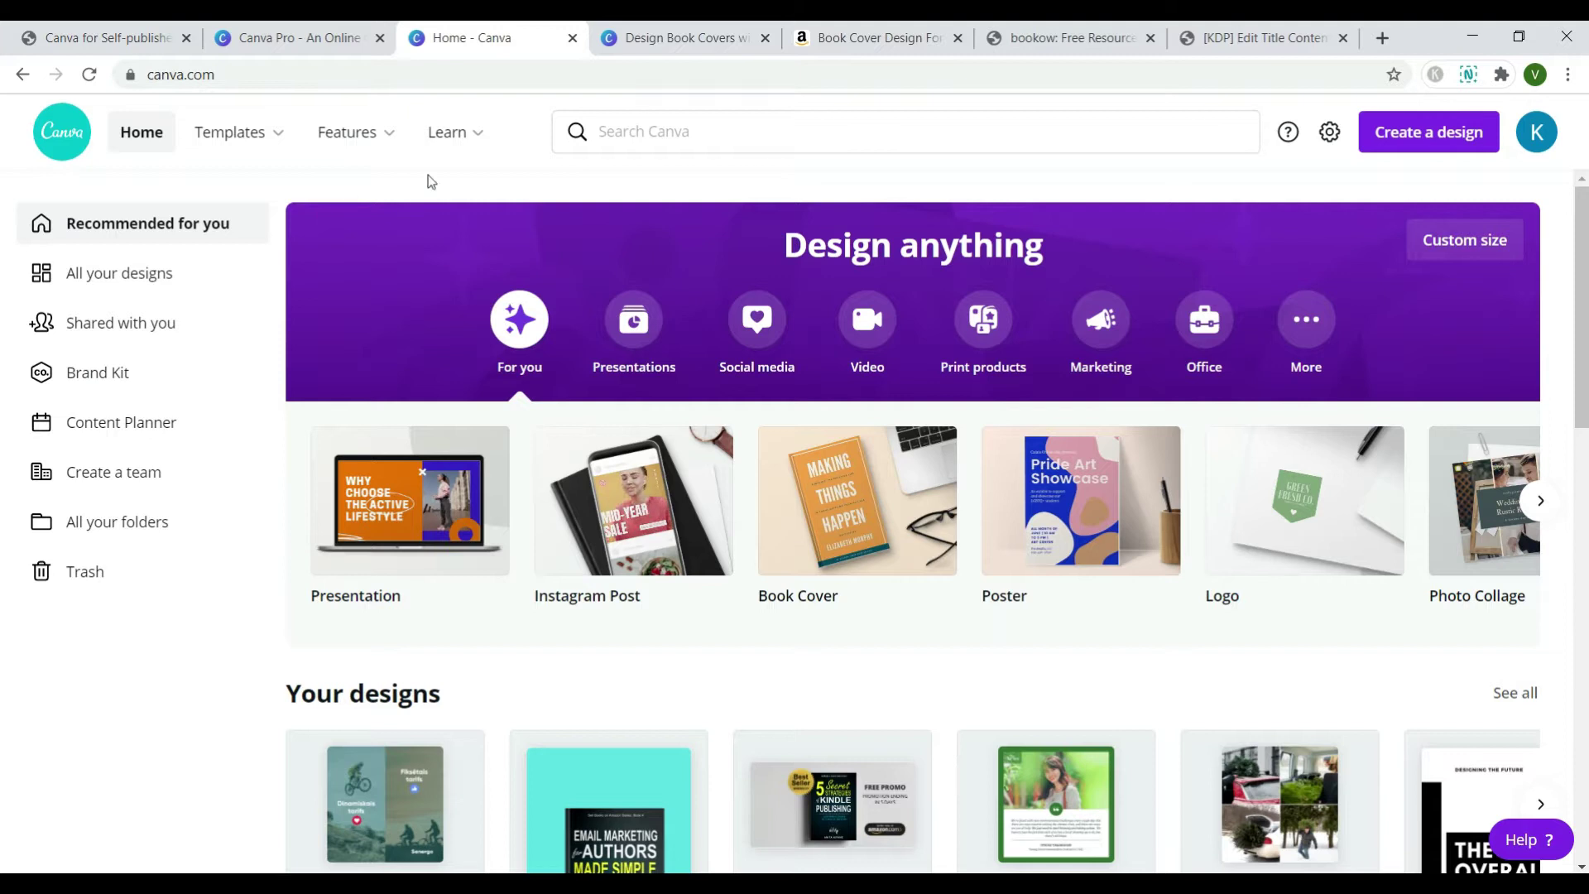
mouse_move(364, 132)
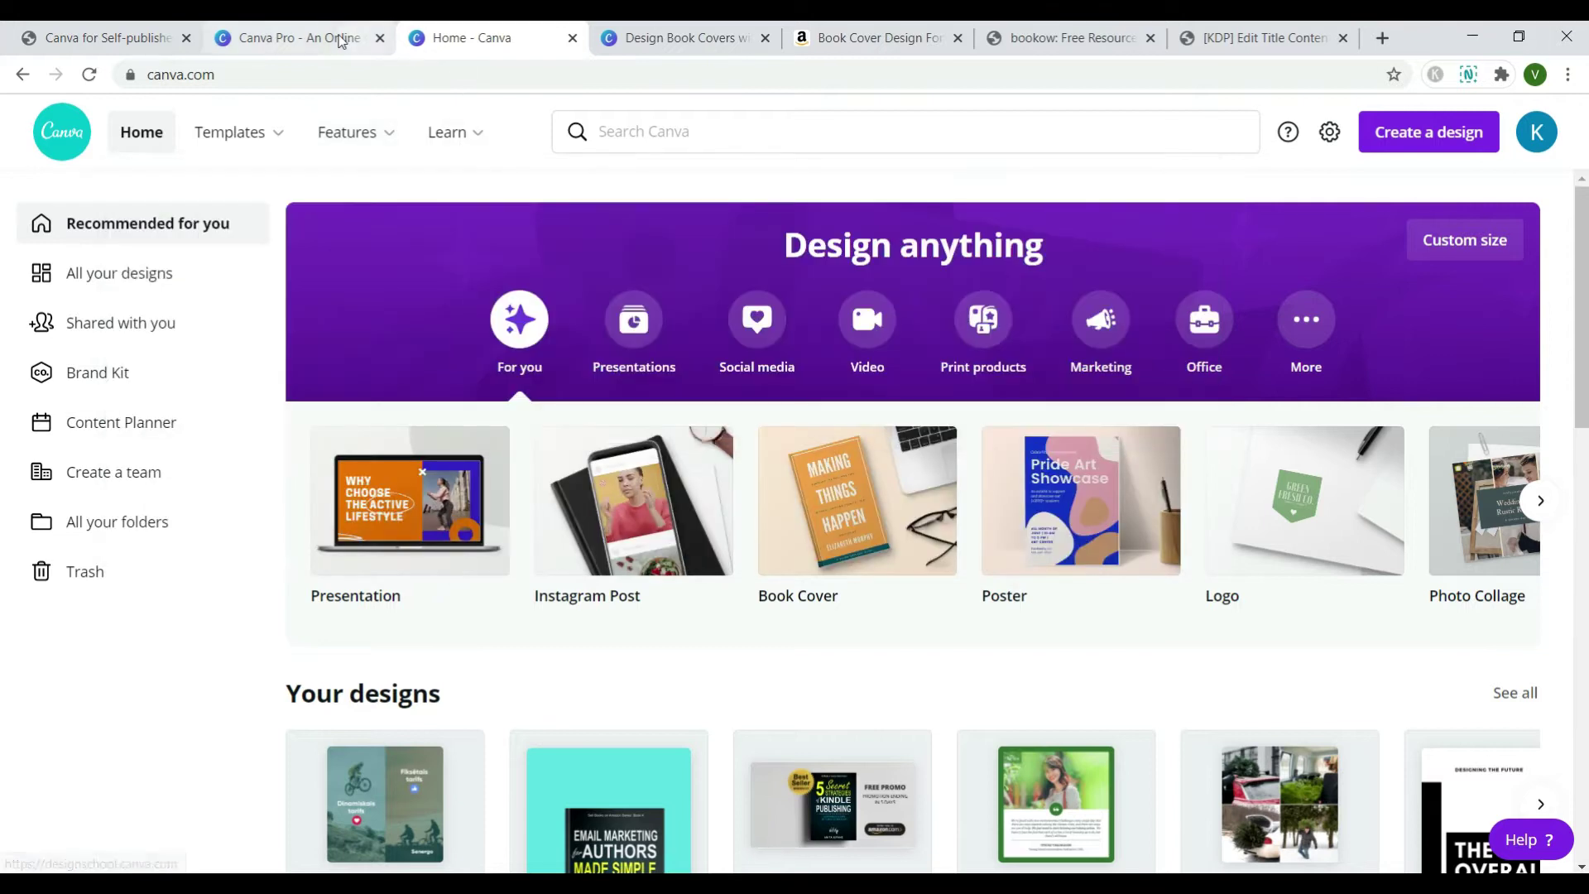
left_click(298, 37)
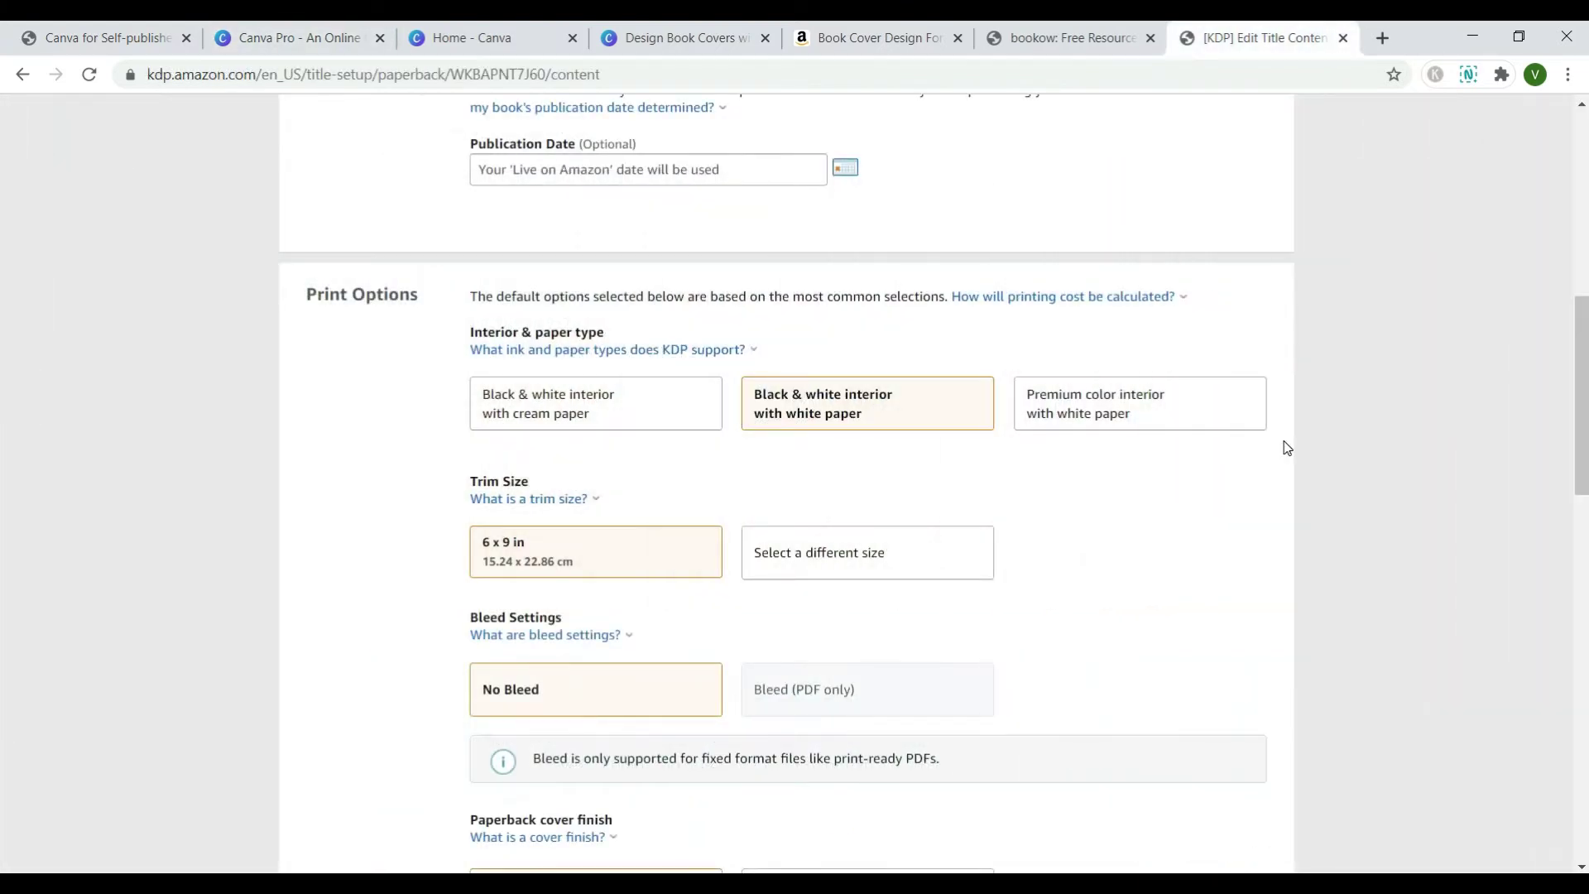
left_click(973, 547)
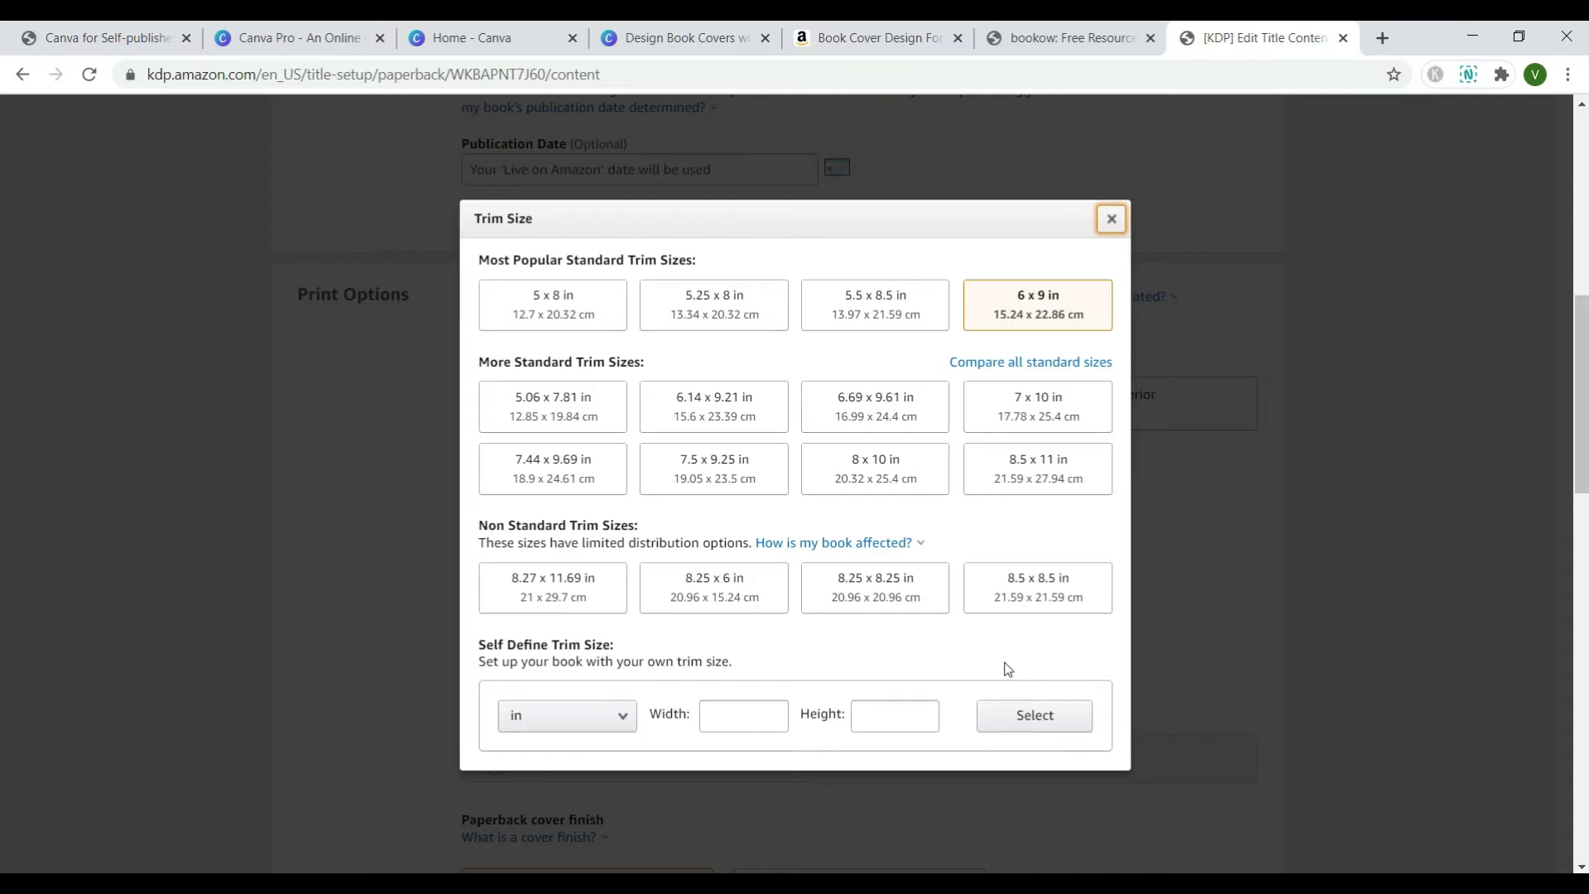
left_click(1051, 318)
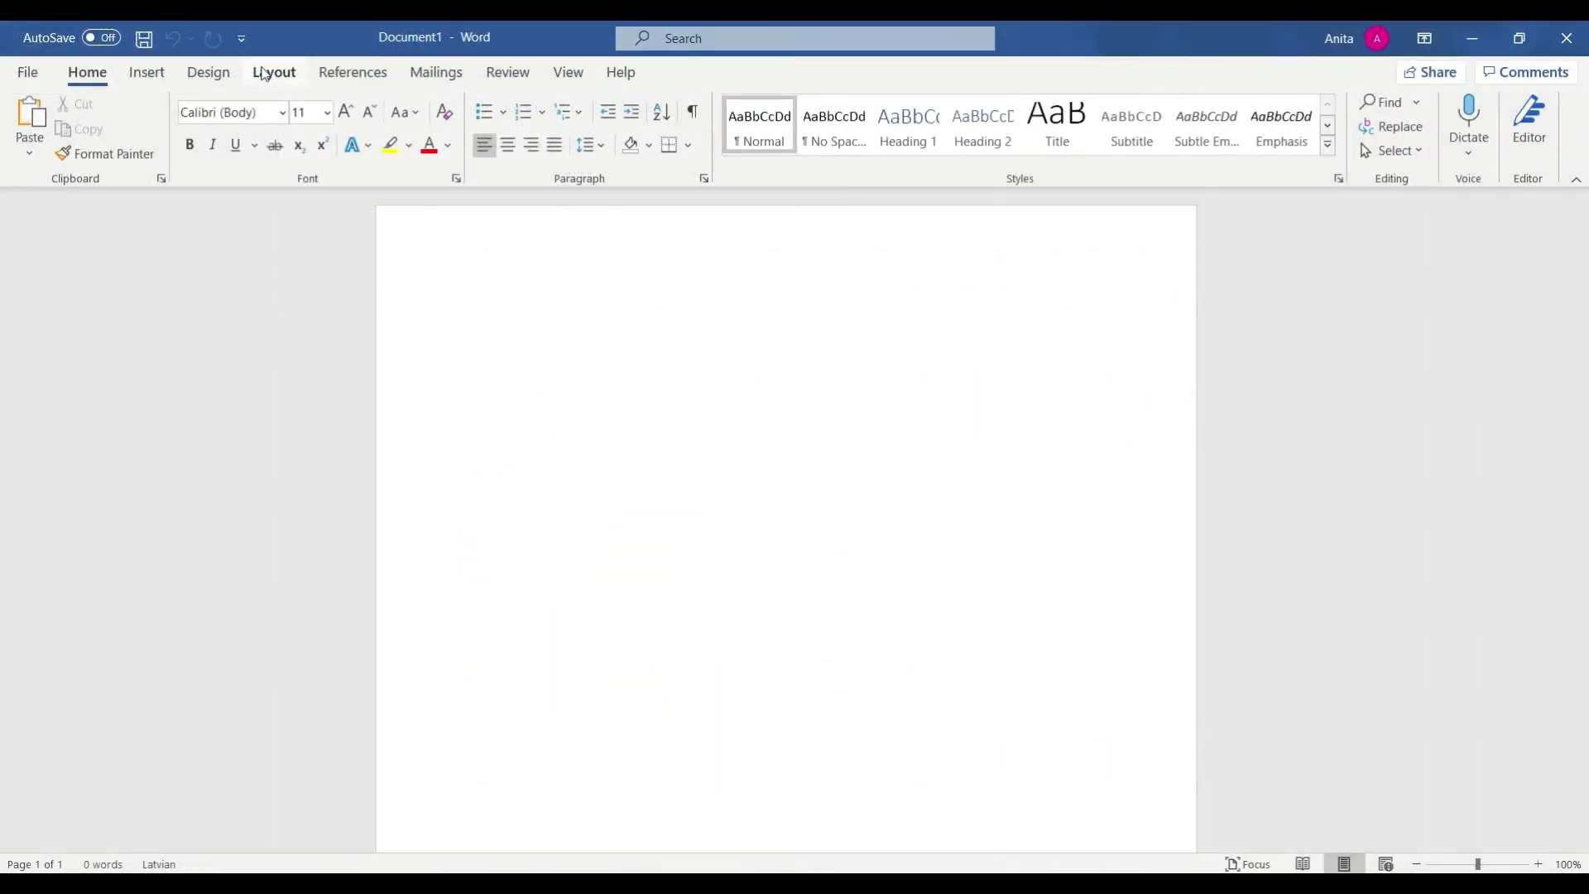
- Set the Word page size to 15.24 cm wide by 22.86 cm tall
left_click(264, 75)
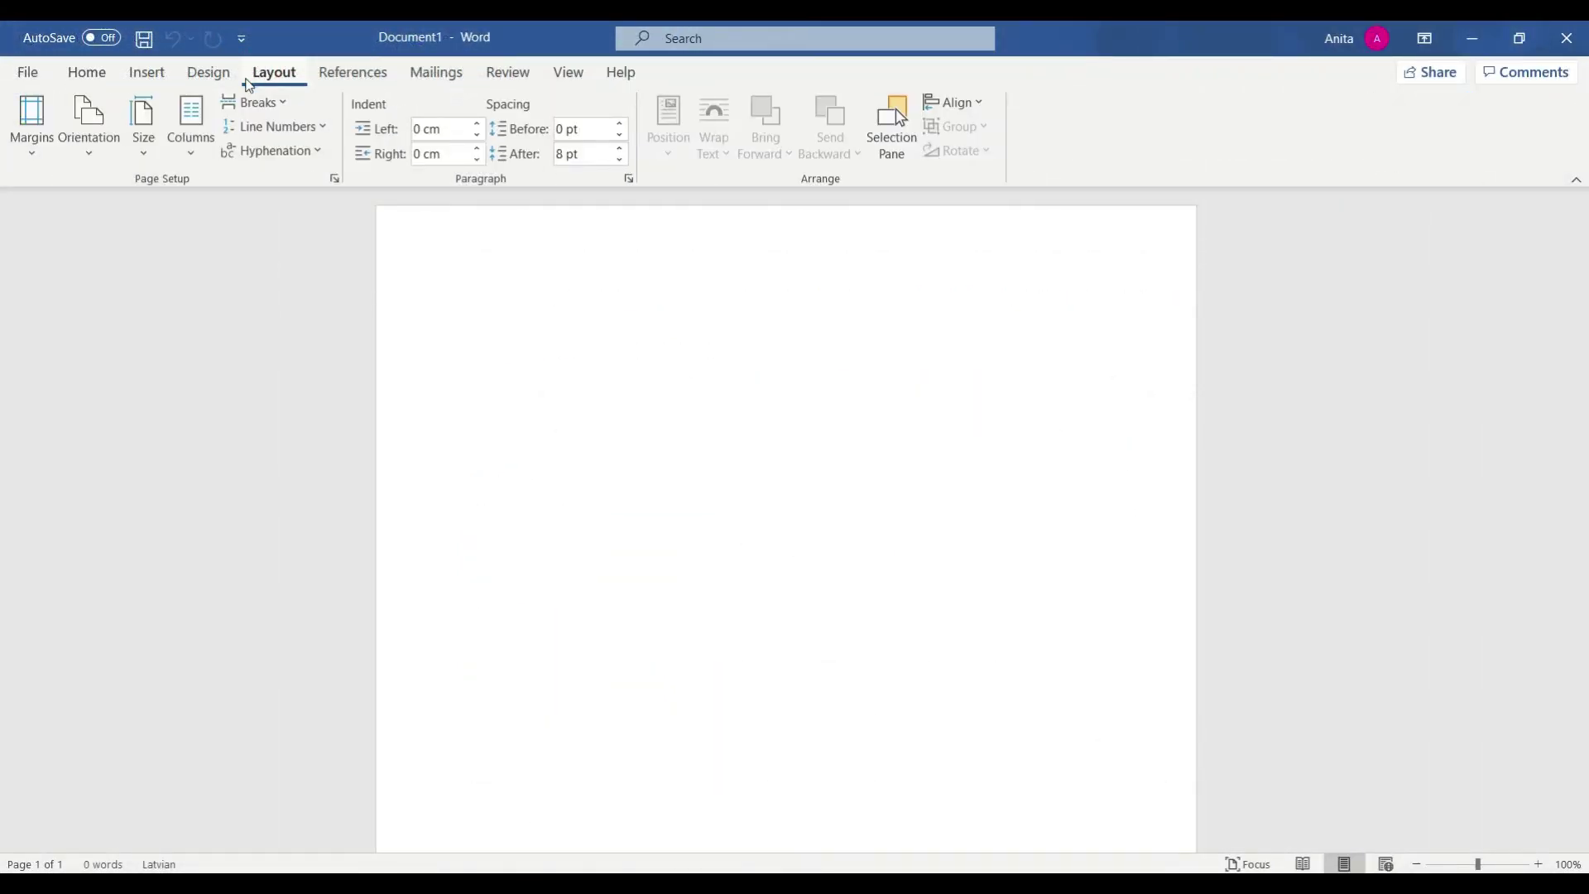
left_click(155, 141)
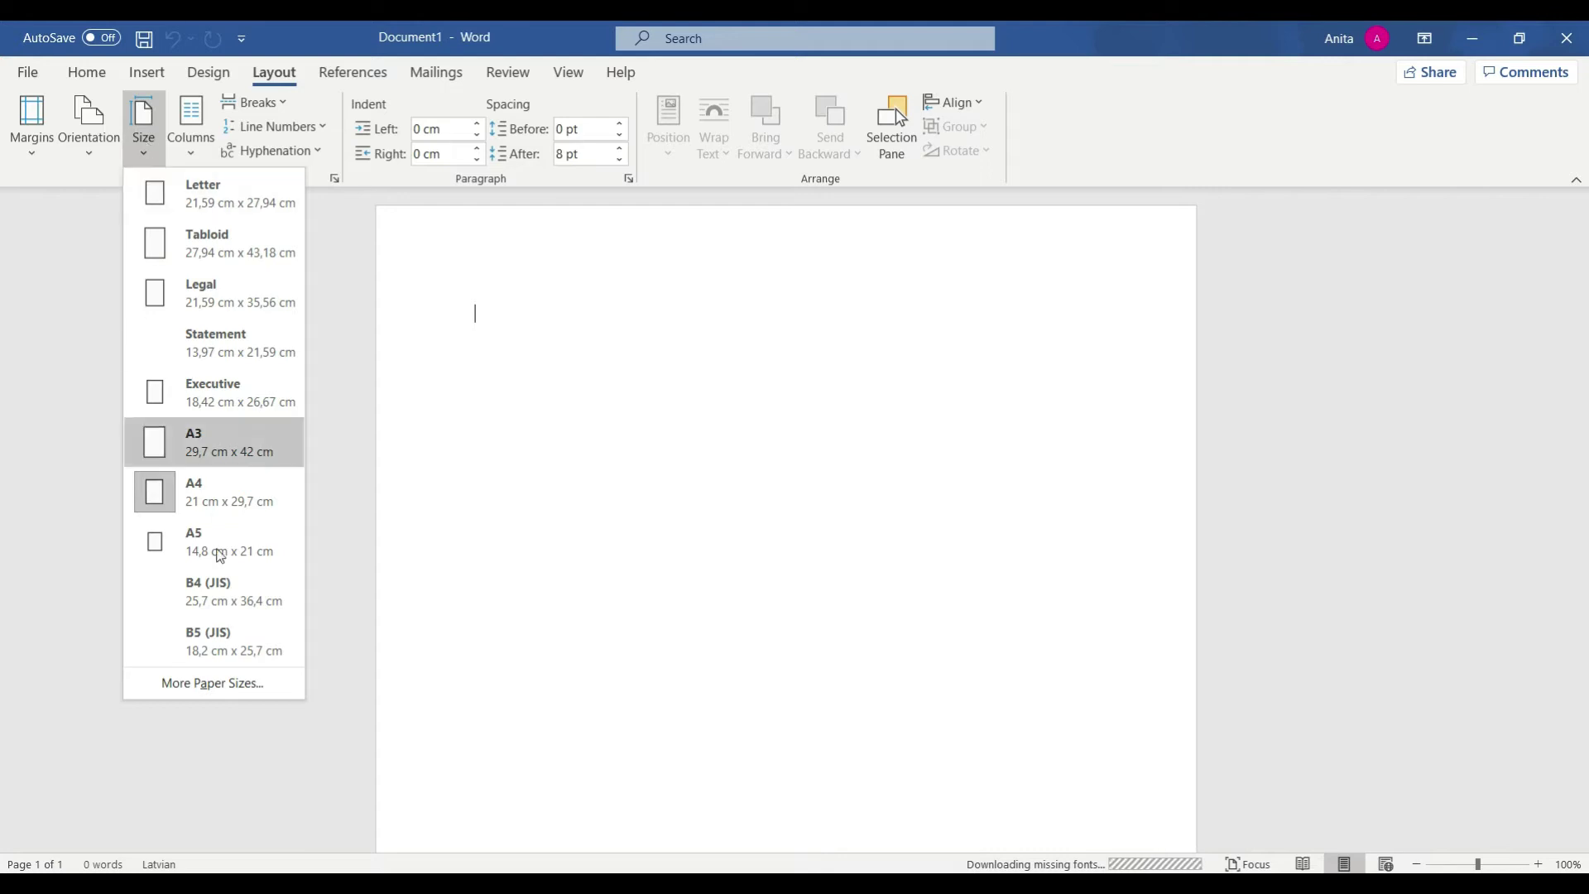
left_click(234, 686)
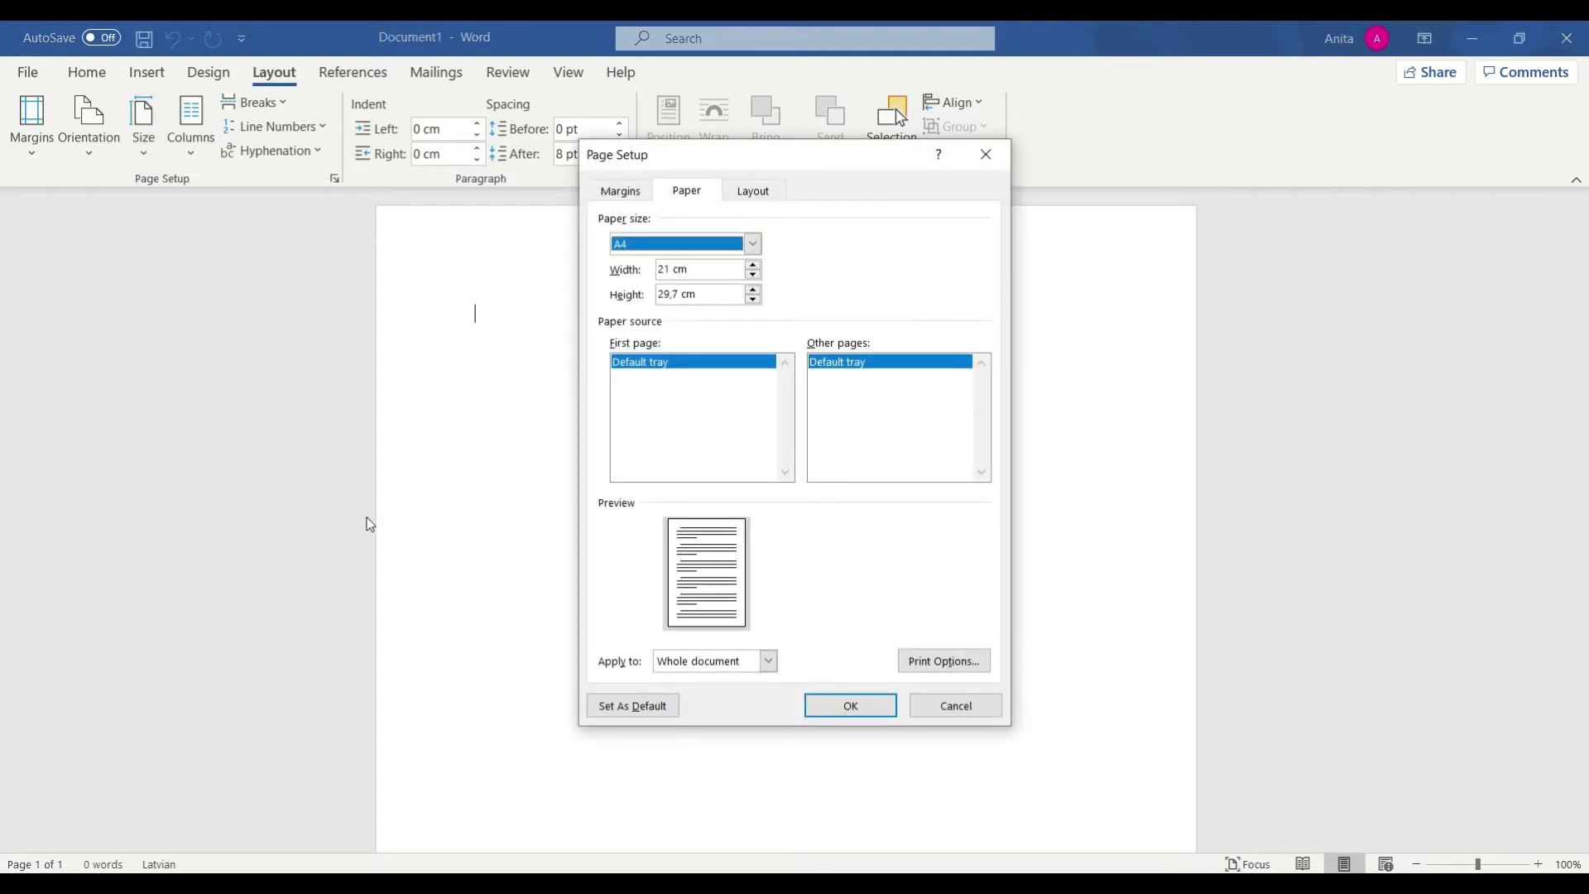
left_click(720, 269)
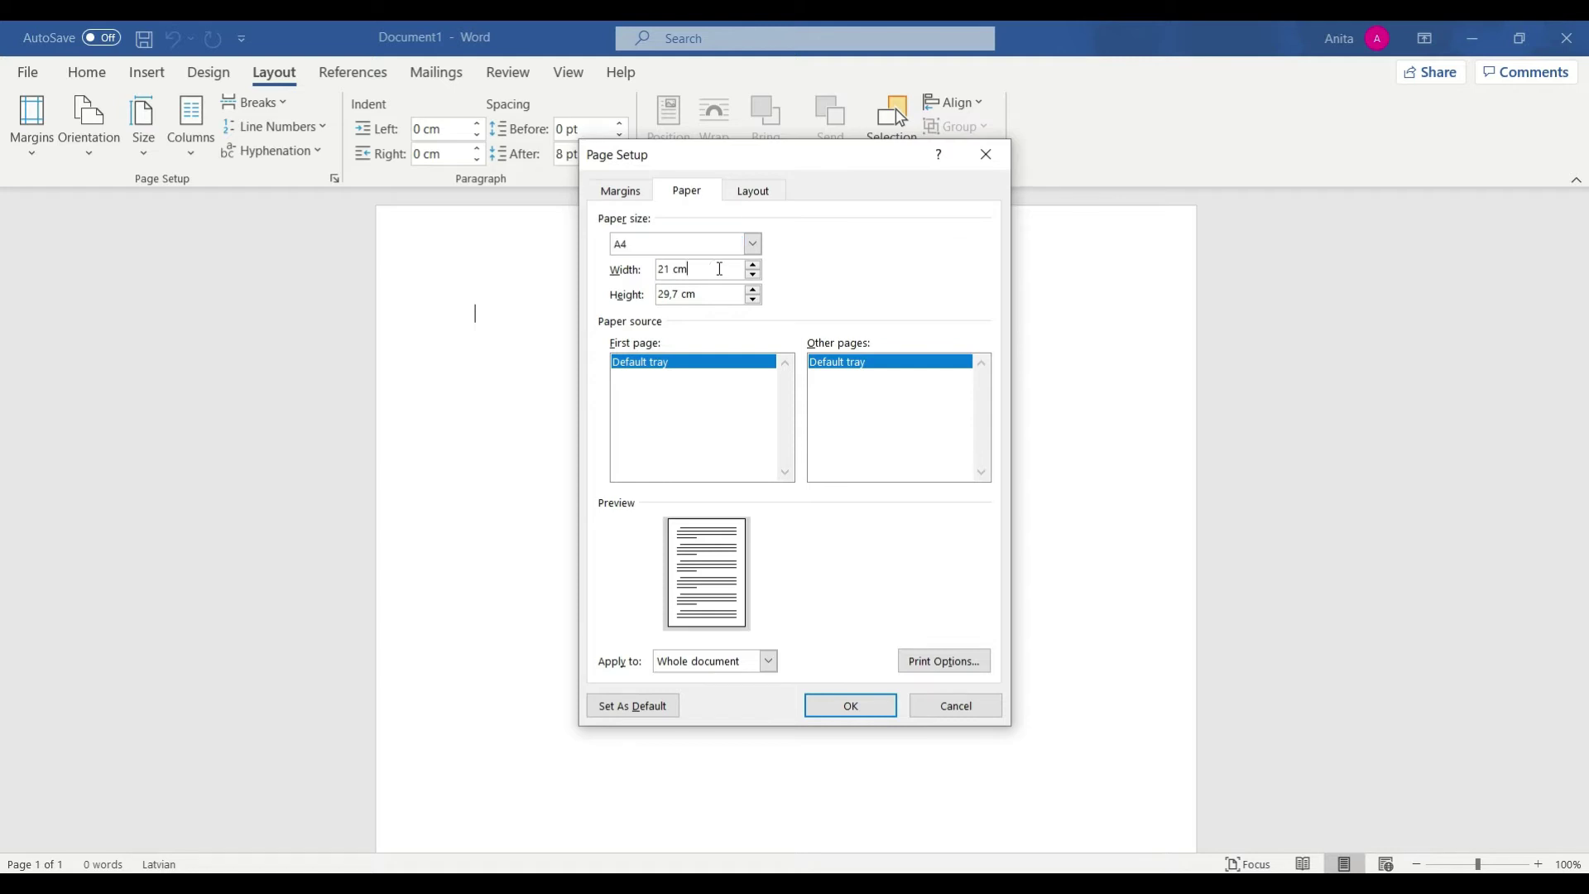
left_click_drag(720, 269, 663, 266)
type("15.24")
left_click_drag(701, 295, 636, 300)
type("22.86")
left_click(838, 704)
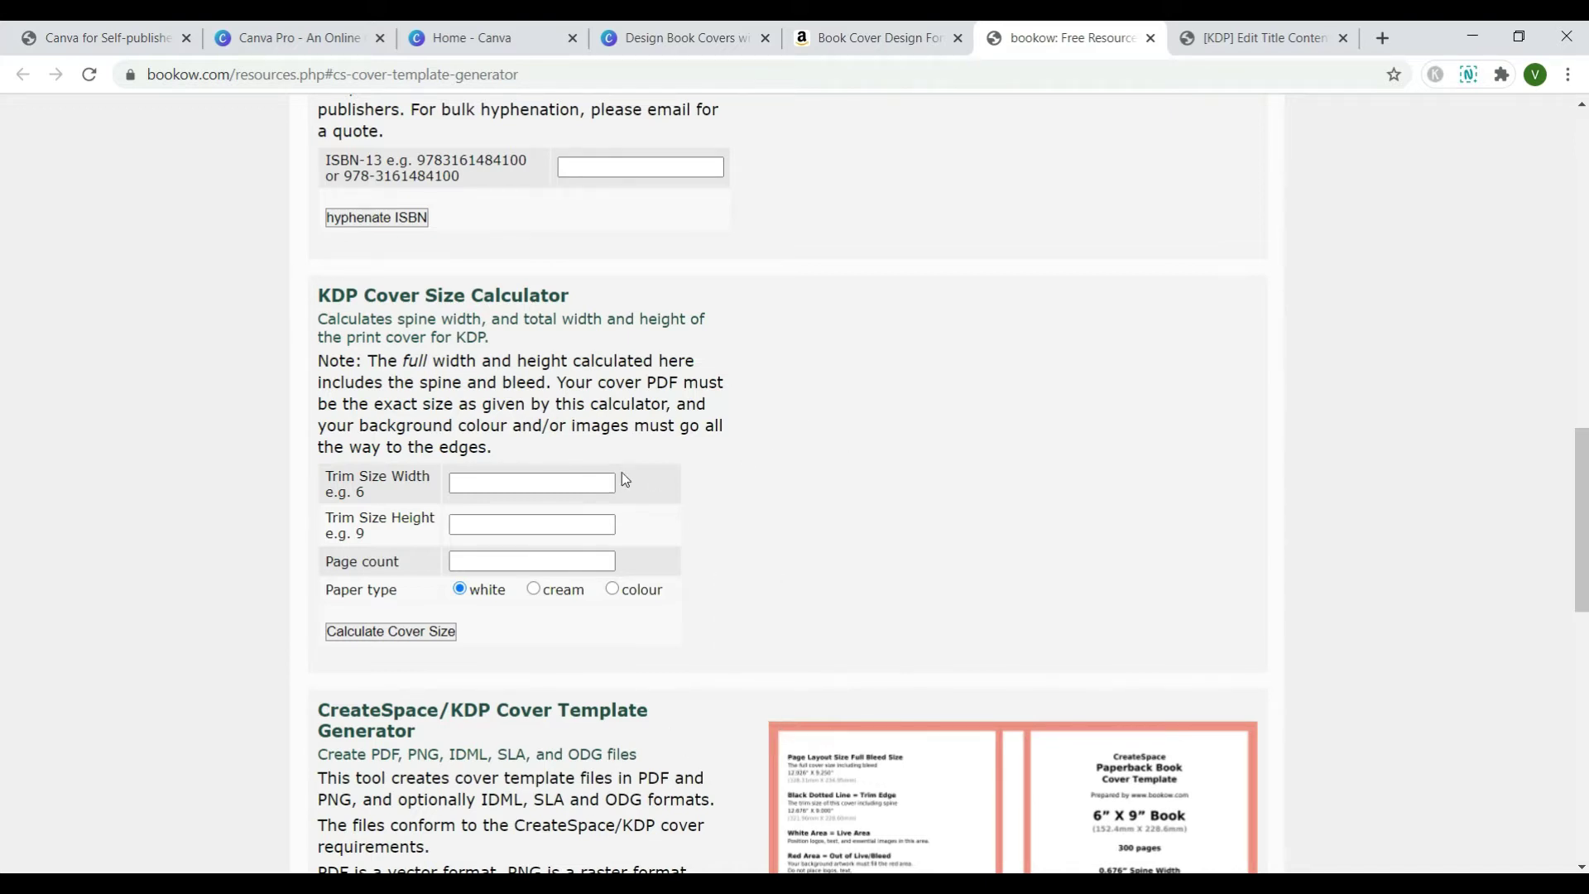
- Calculate the KDP cover for 6 x 9 in, 113 pages: 0.256728" spine, 12.506728" x 9.25" cover
left_click(563, 480)
type("6")
key("Tab")
type("9")
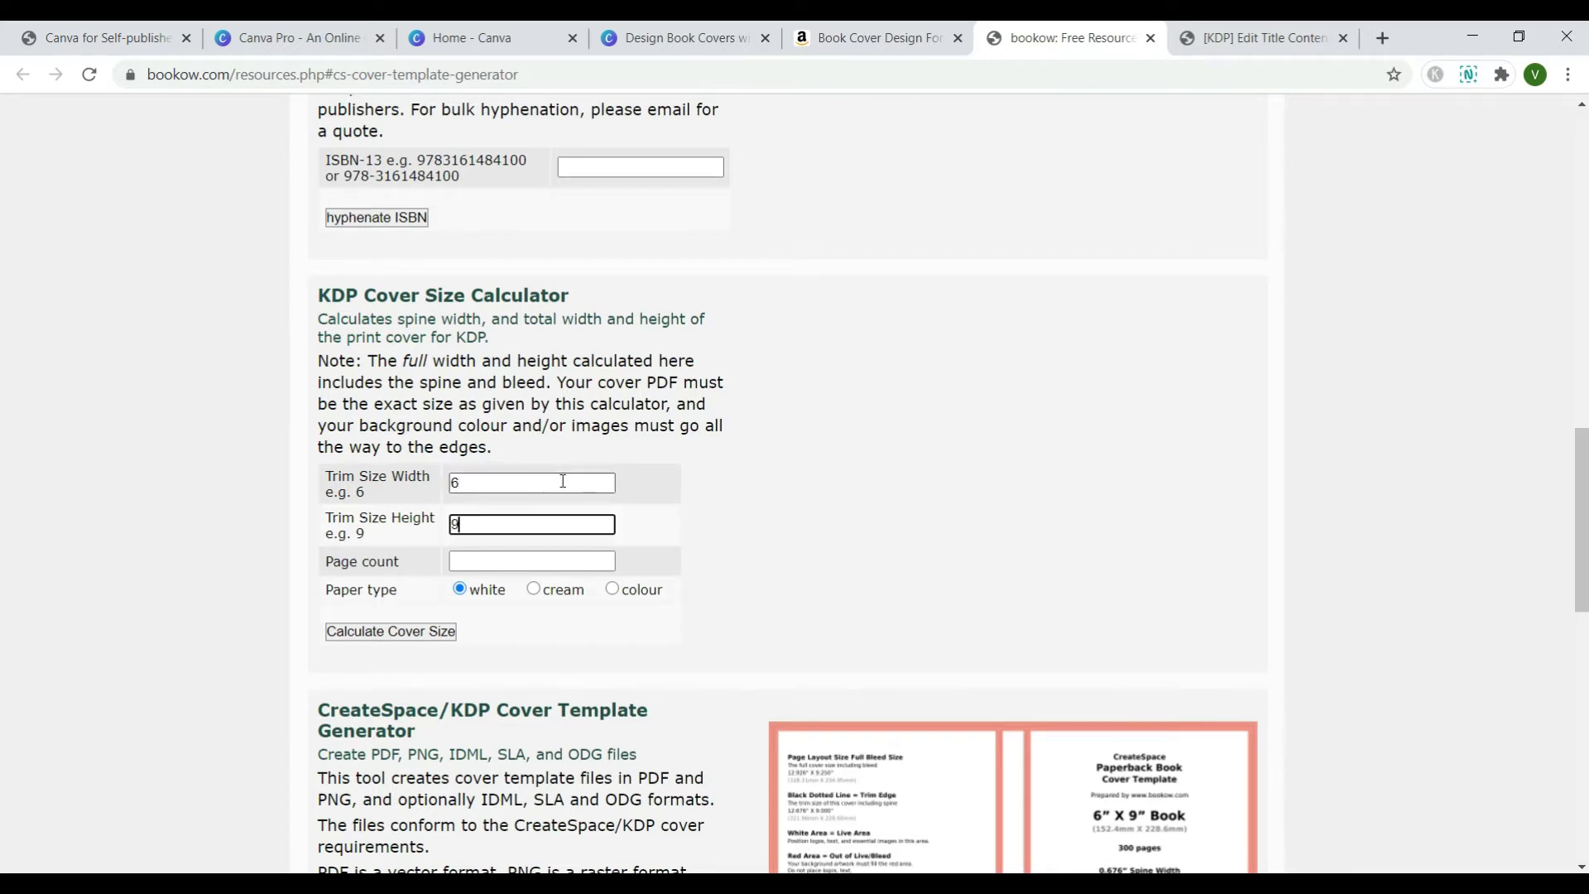
key("Tab")
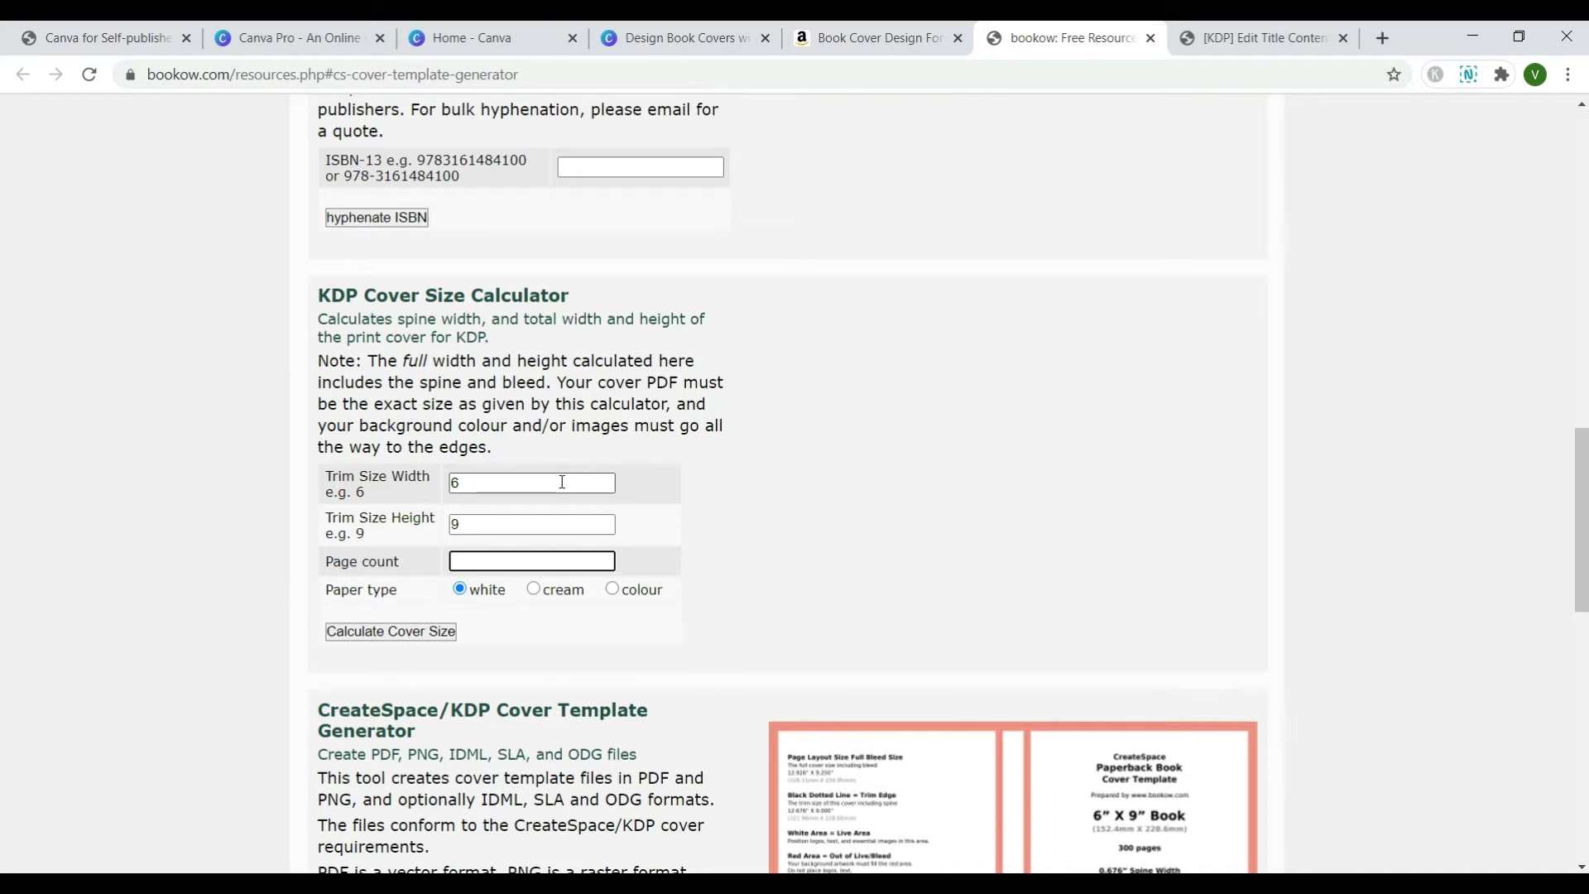
type("113")
left_click(401, 631)
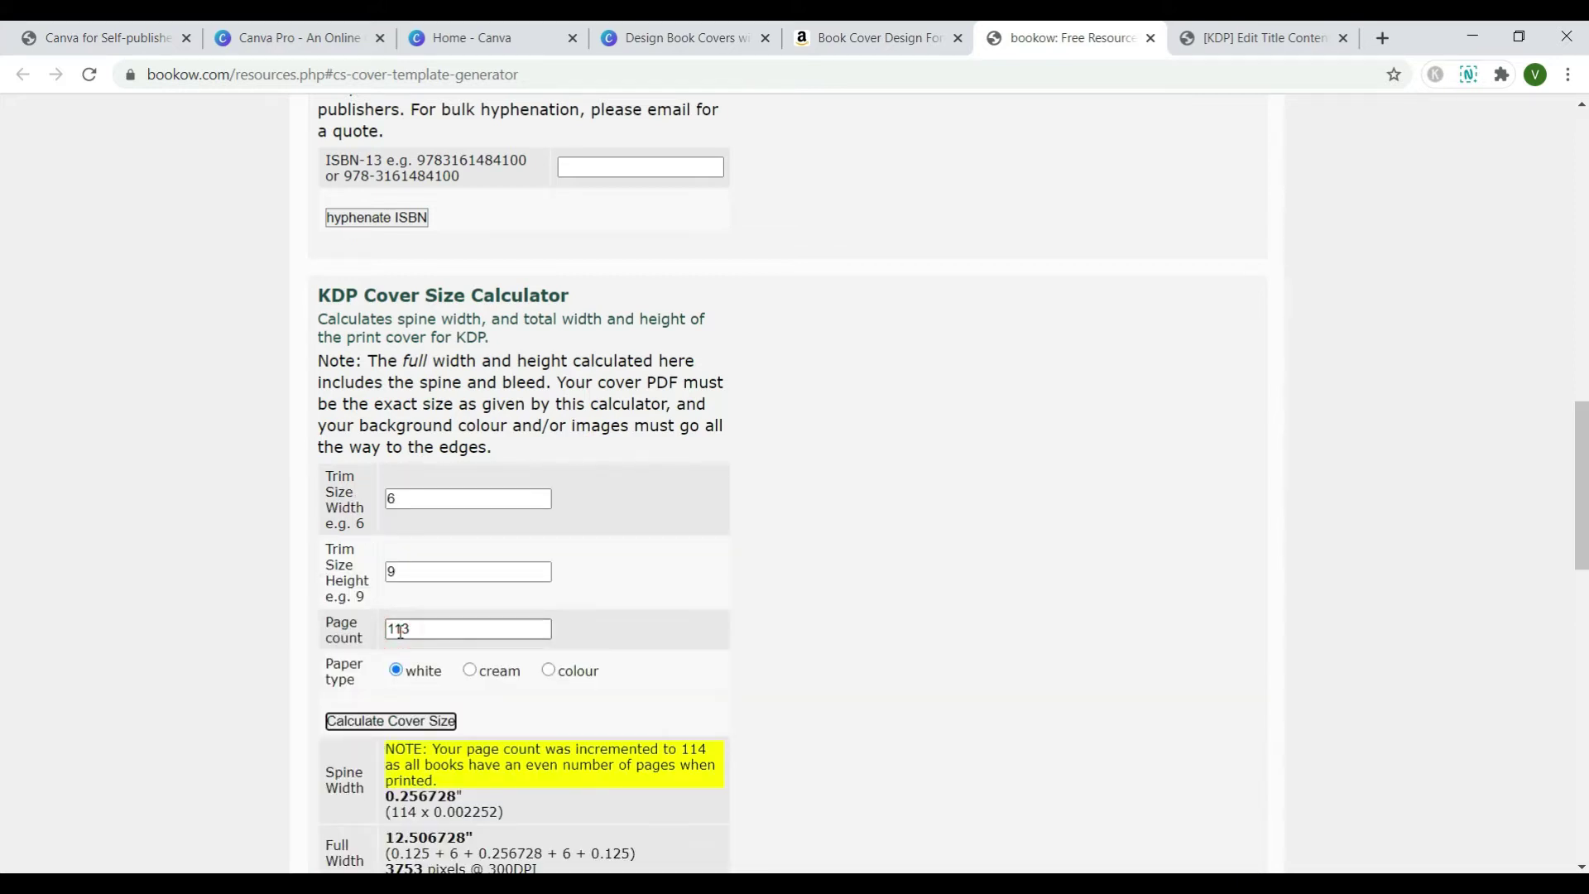
scroll(732, 560, "down", 2)
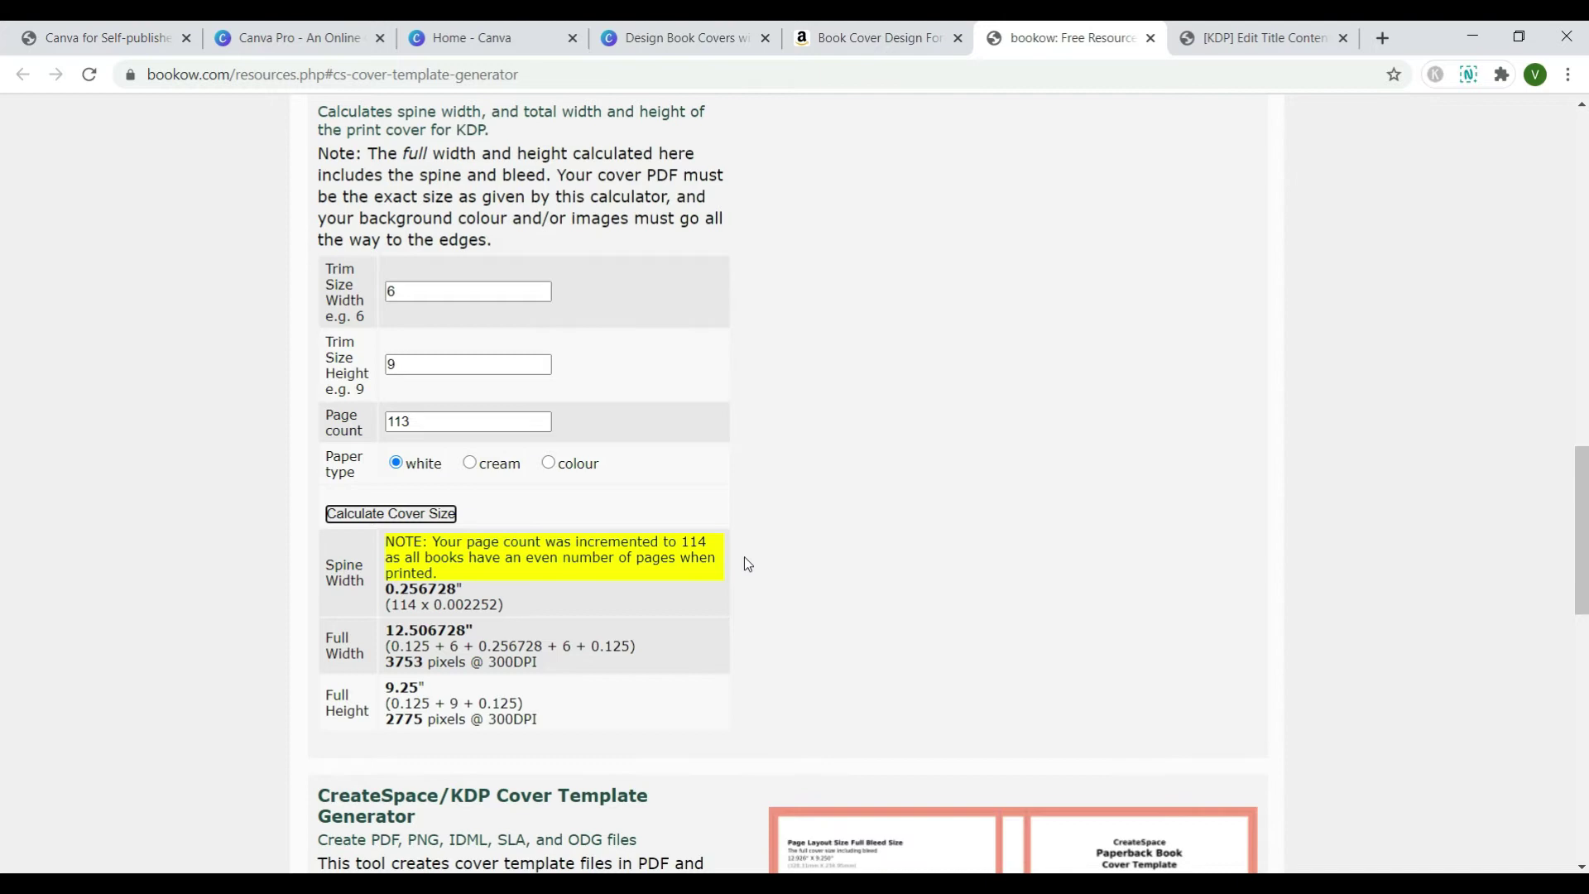
scroll(748, 564, "down", 1)
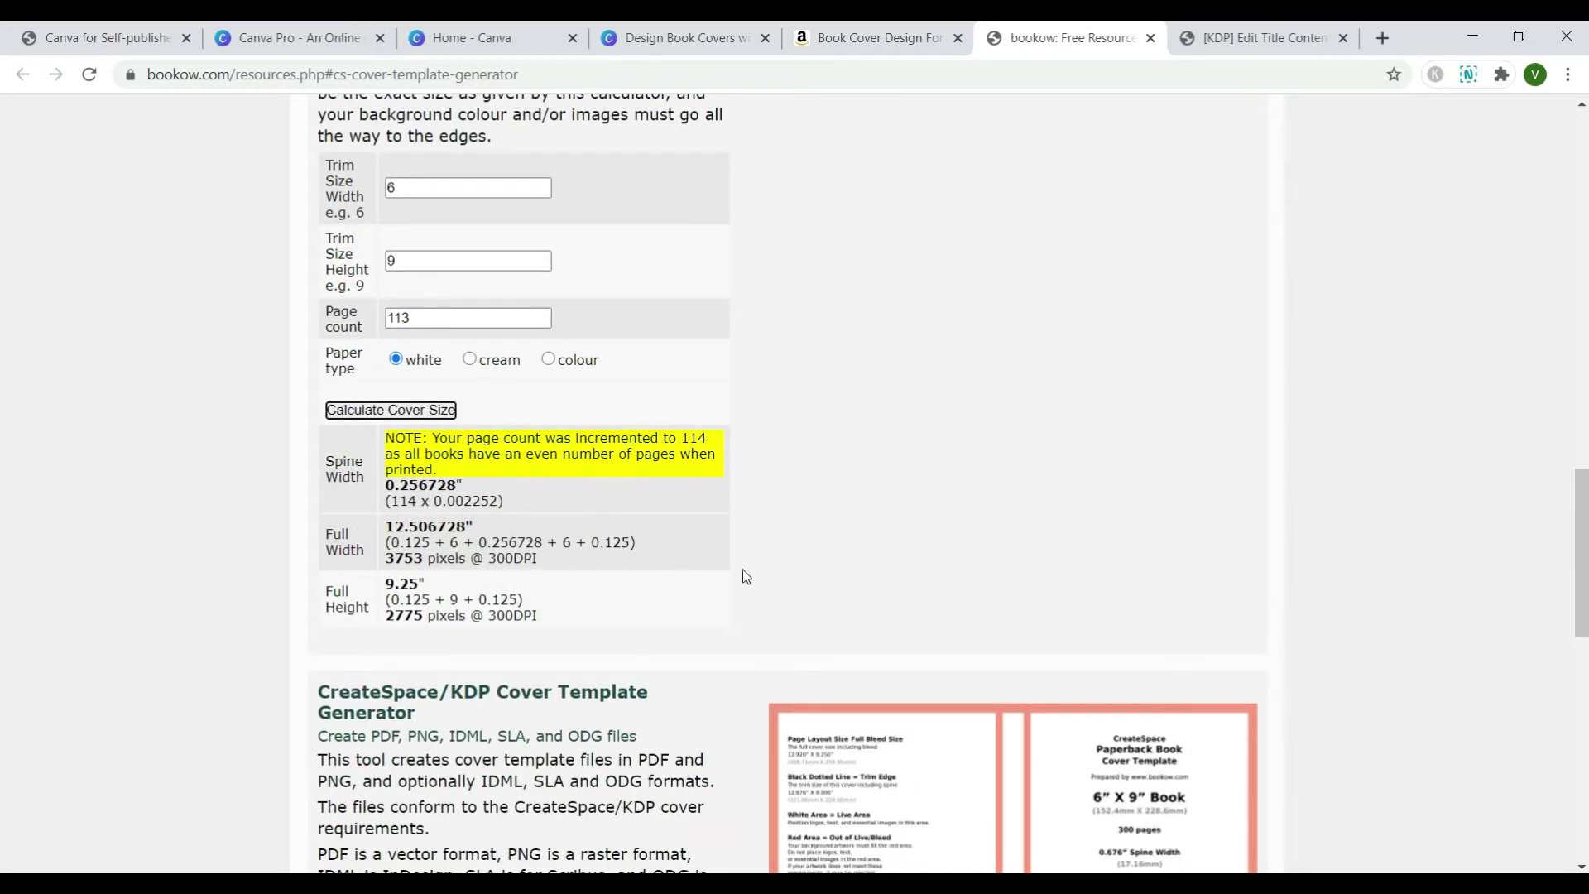
- Fill the Cover Template Generator with width 6, height 9 and 113 pages for cs_6x9_113_white.zip
scroll(742, 569, "down", 6)
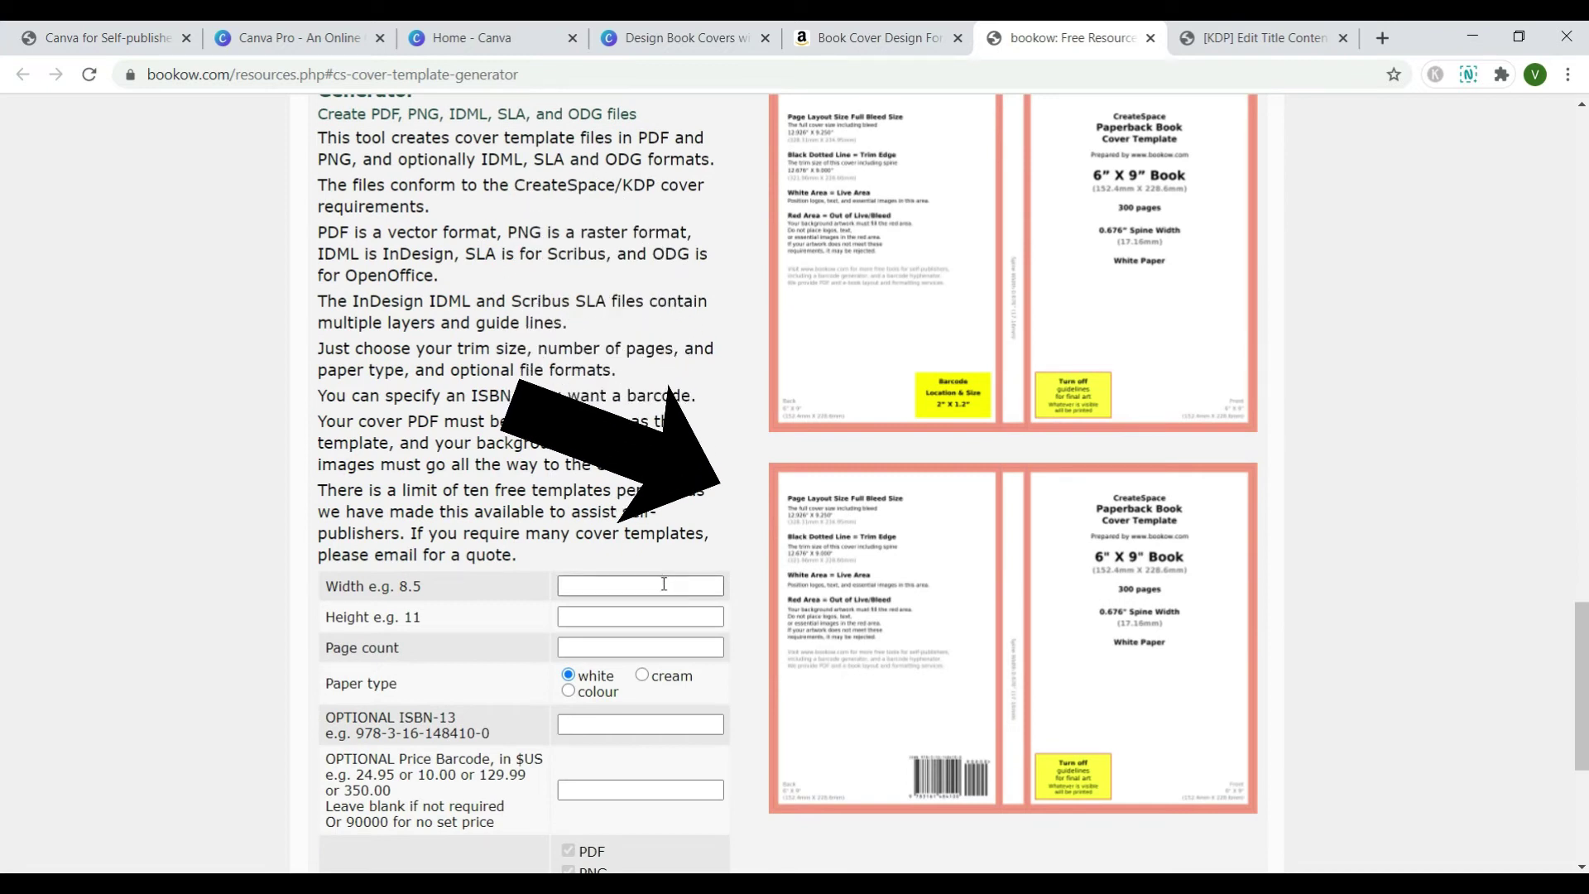
left_click(664, 585)
left_click(658, 612)
left_click(657, 624)
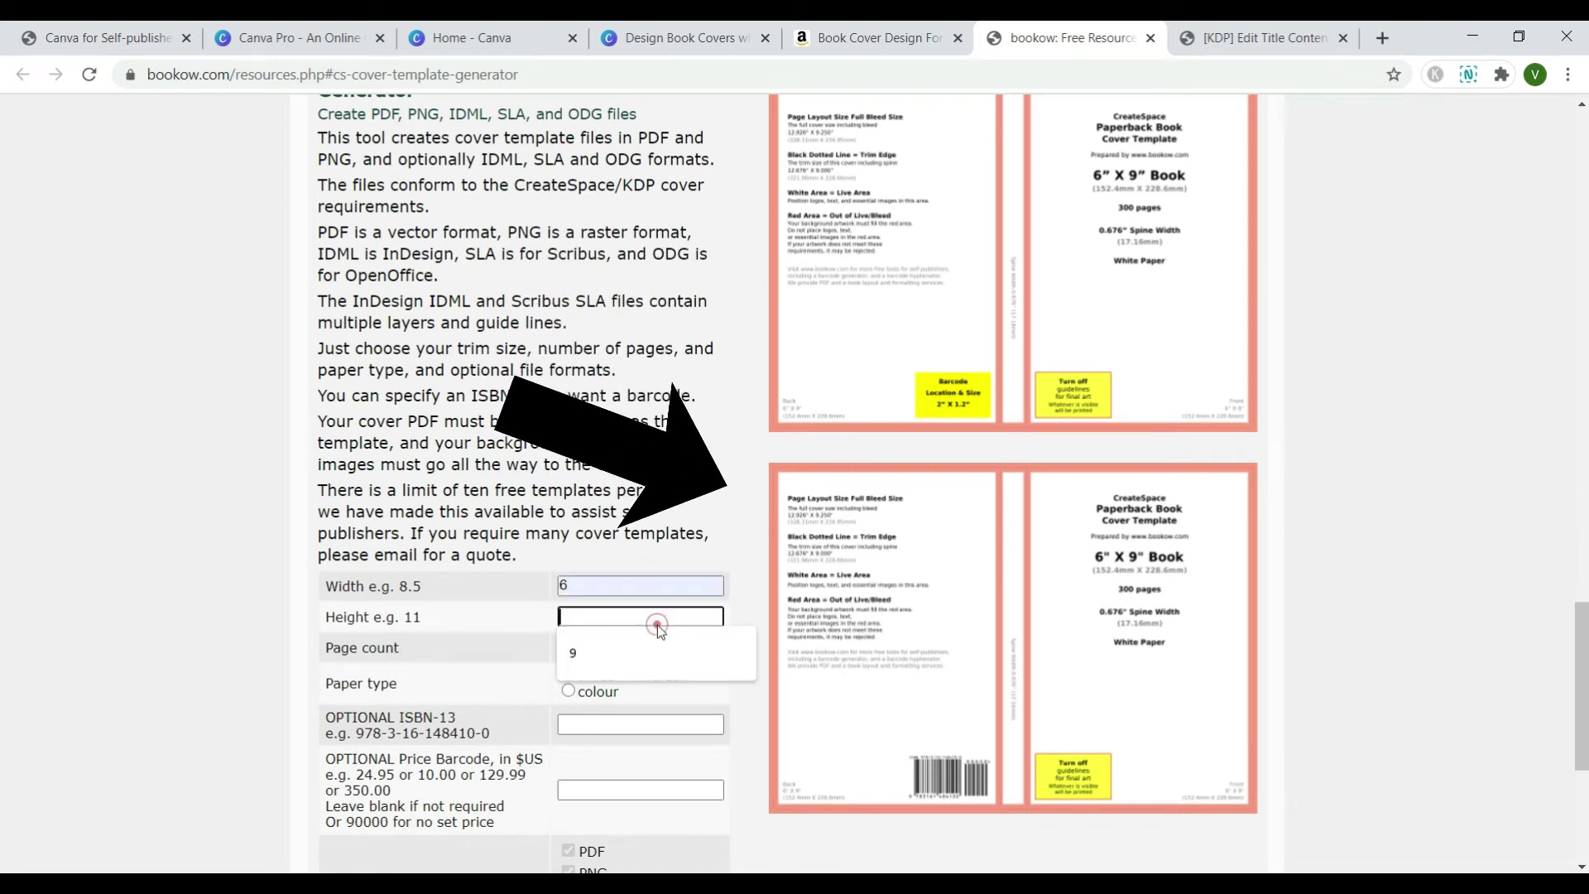
left_click(657, 629)
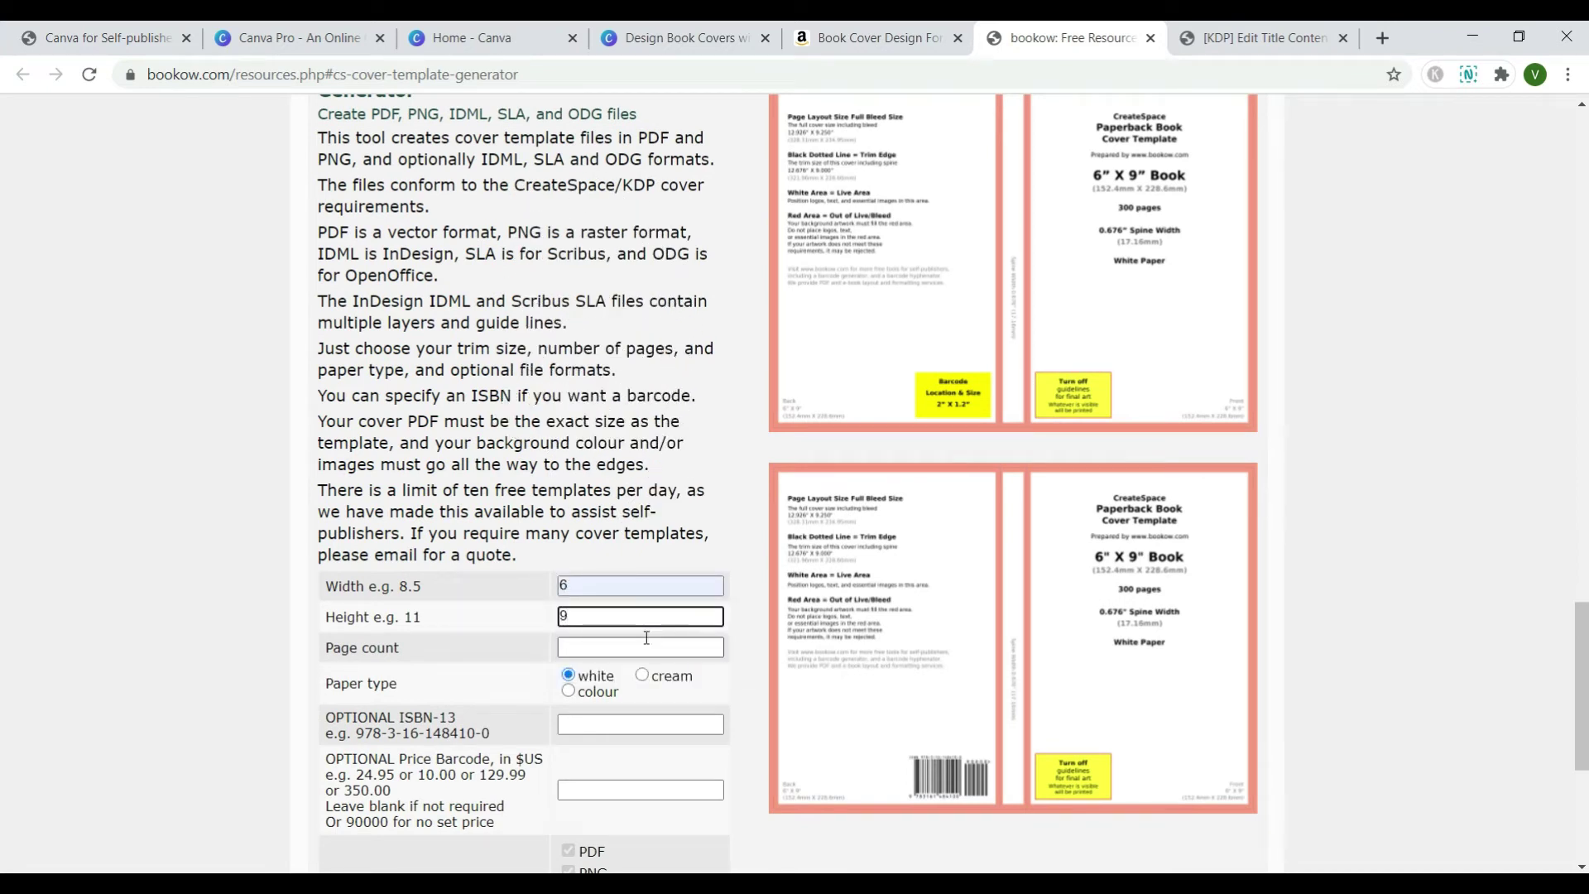
left_click(647, 645)
type("113")
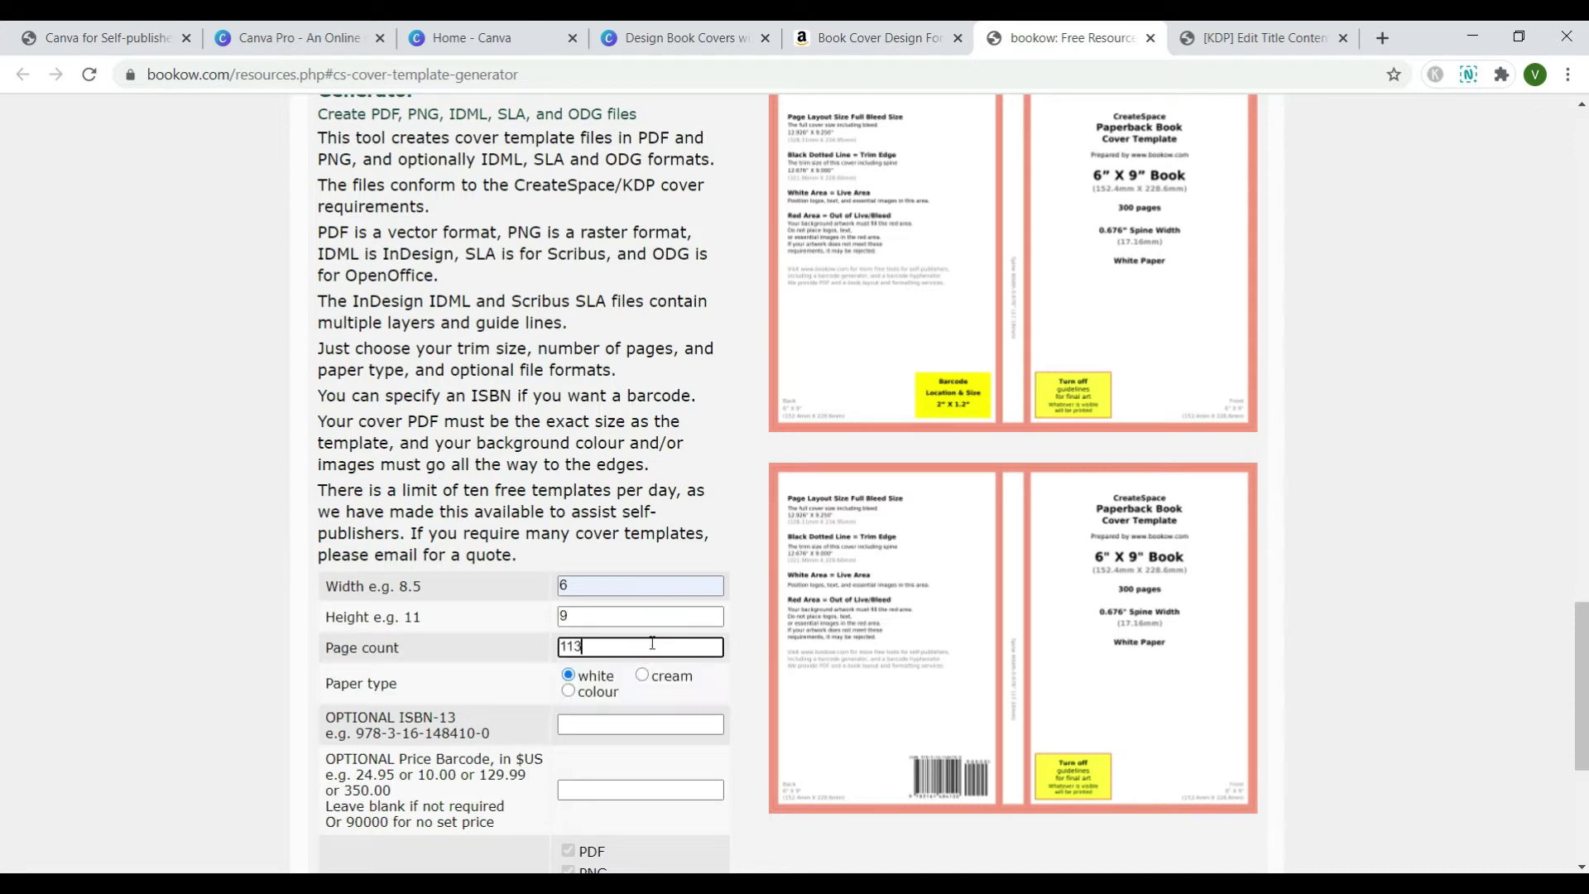
scroll(696, 597, "down", 2)
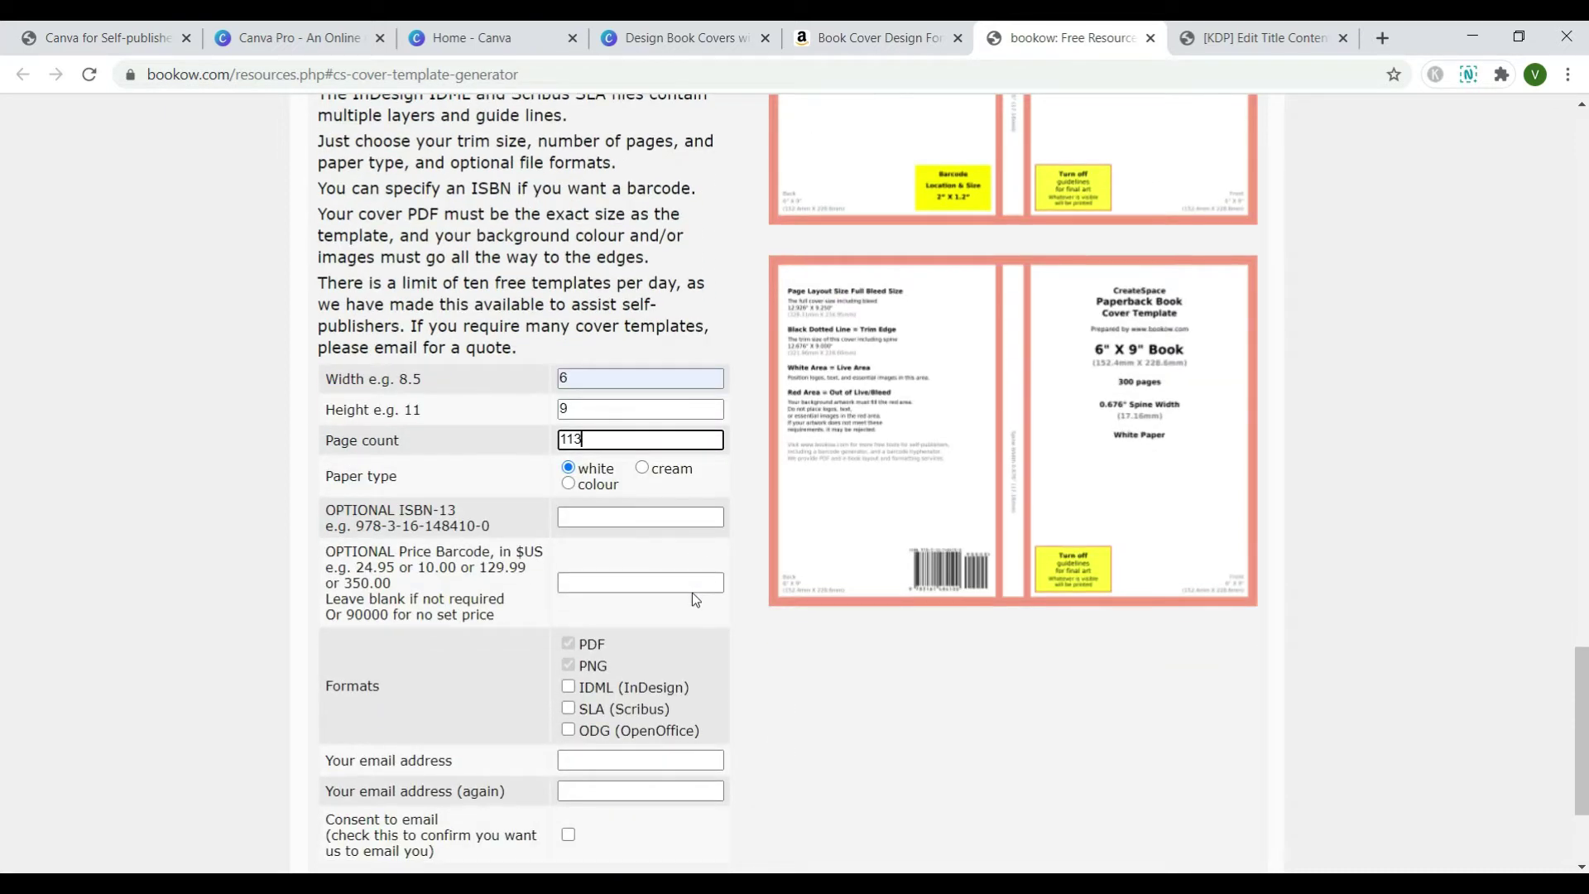
scroll(685, 598, "down", 1)
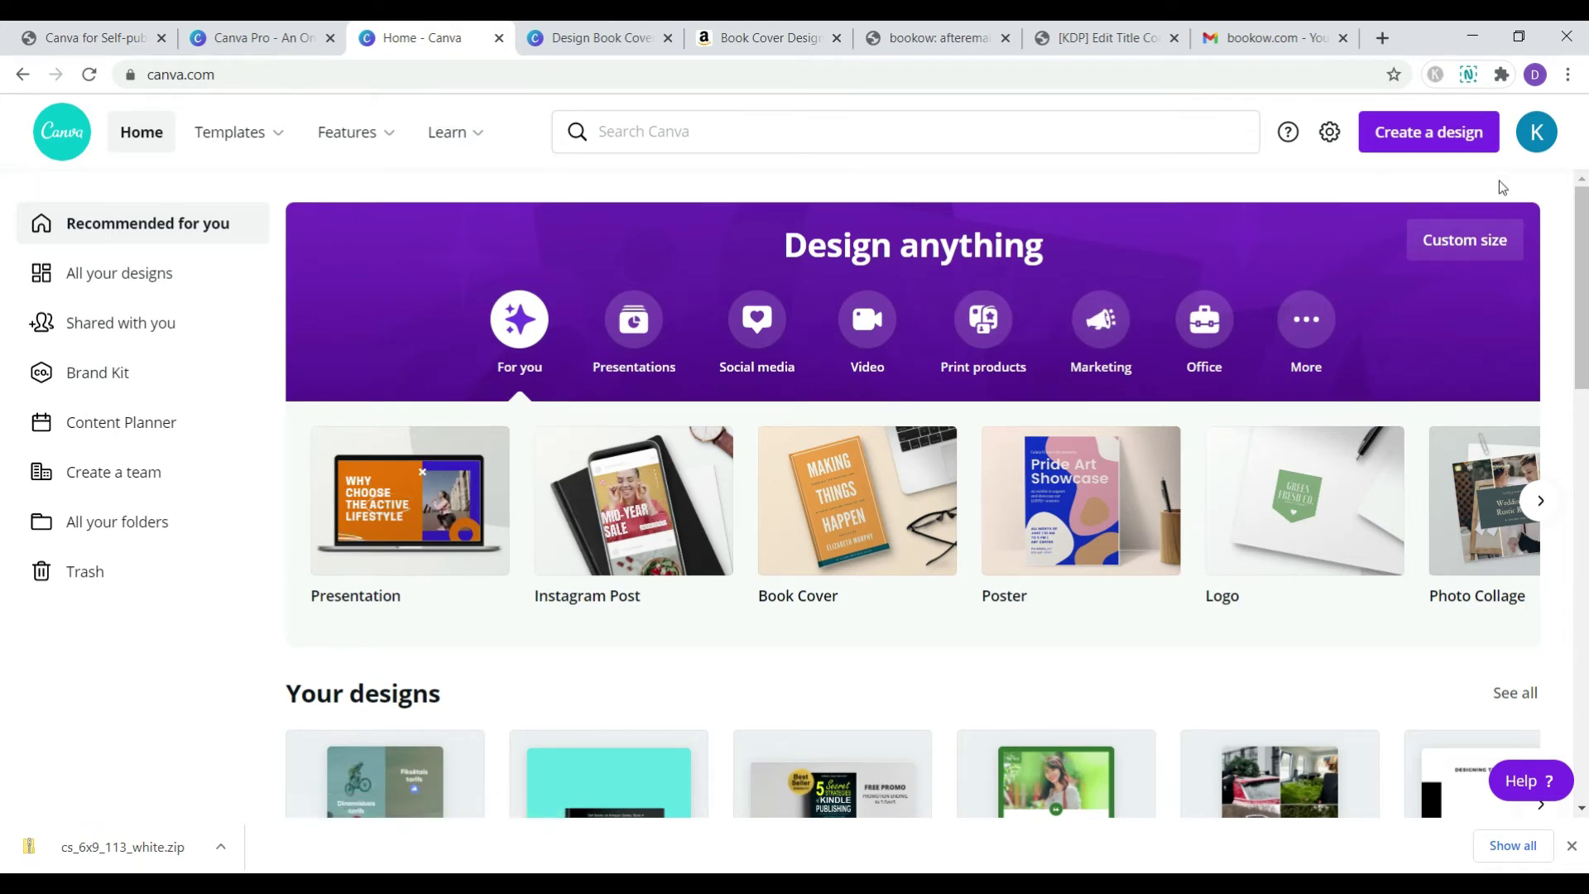
- Create a custom-size blank design of 3753 x 2775 px, pasting the width from bookow
left_click(1501, 249)
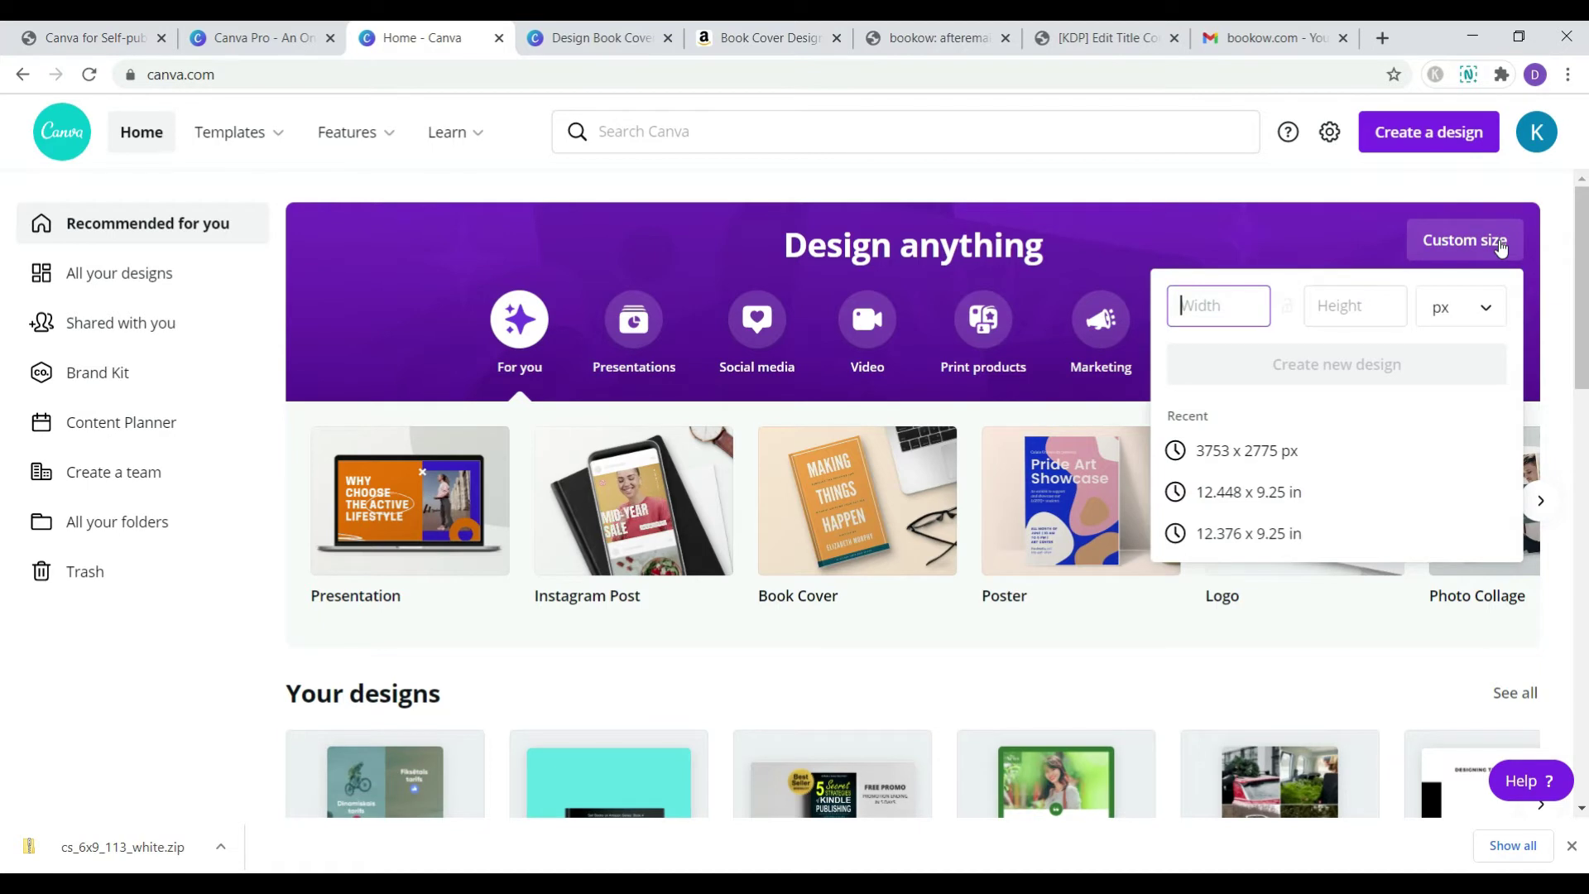
left_click(1186, 310)
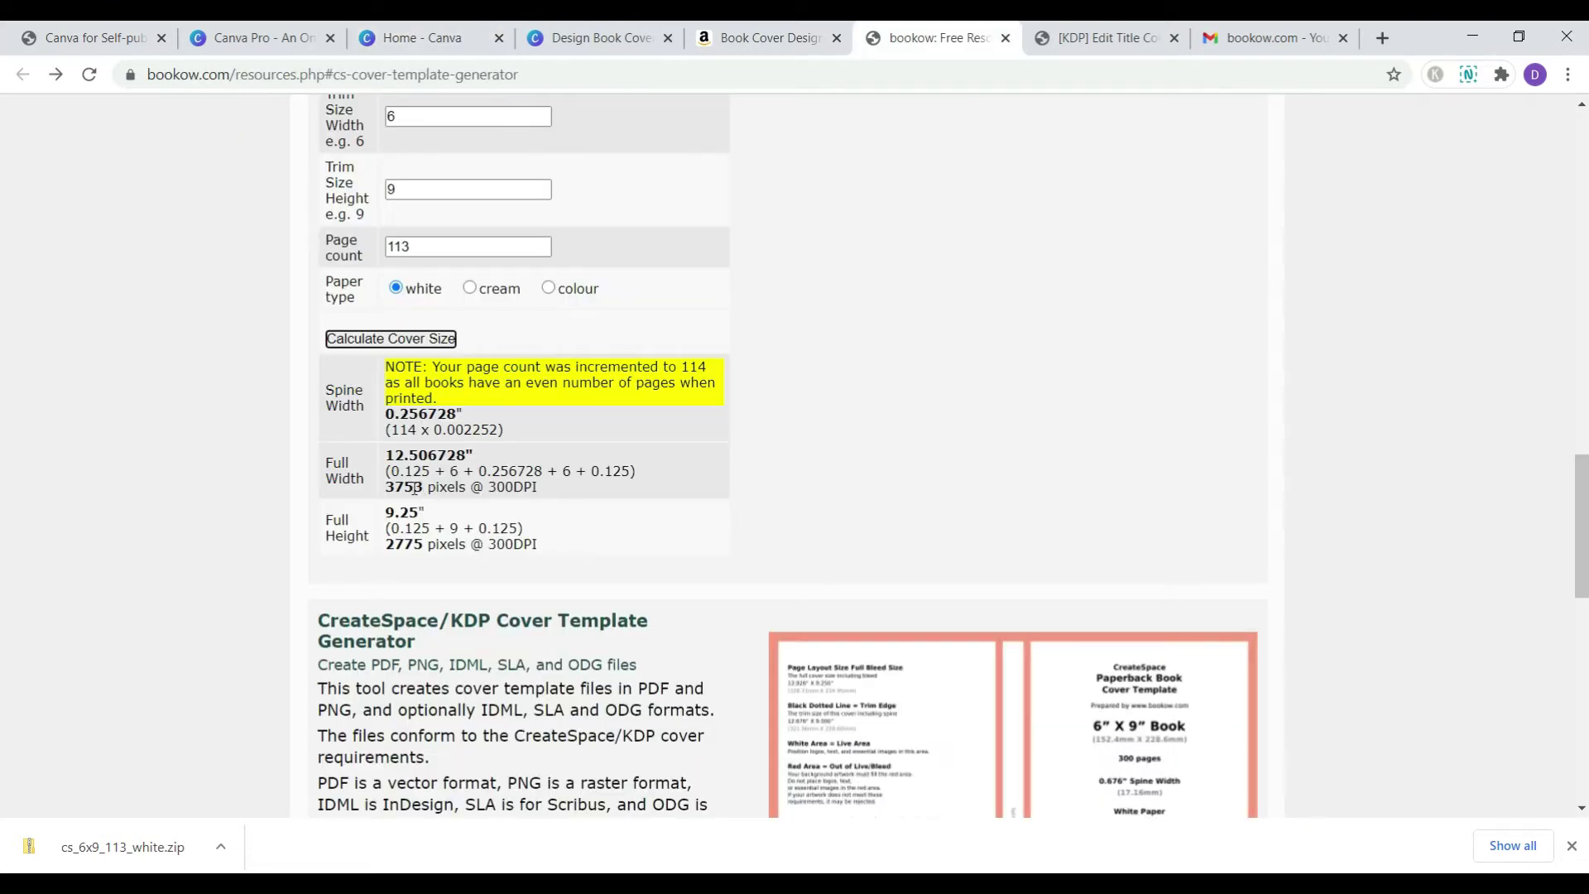
double_click(415, 487)
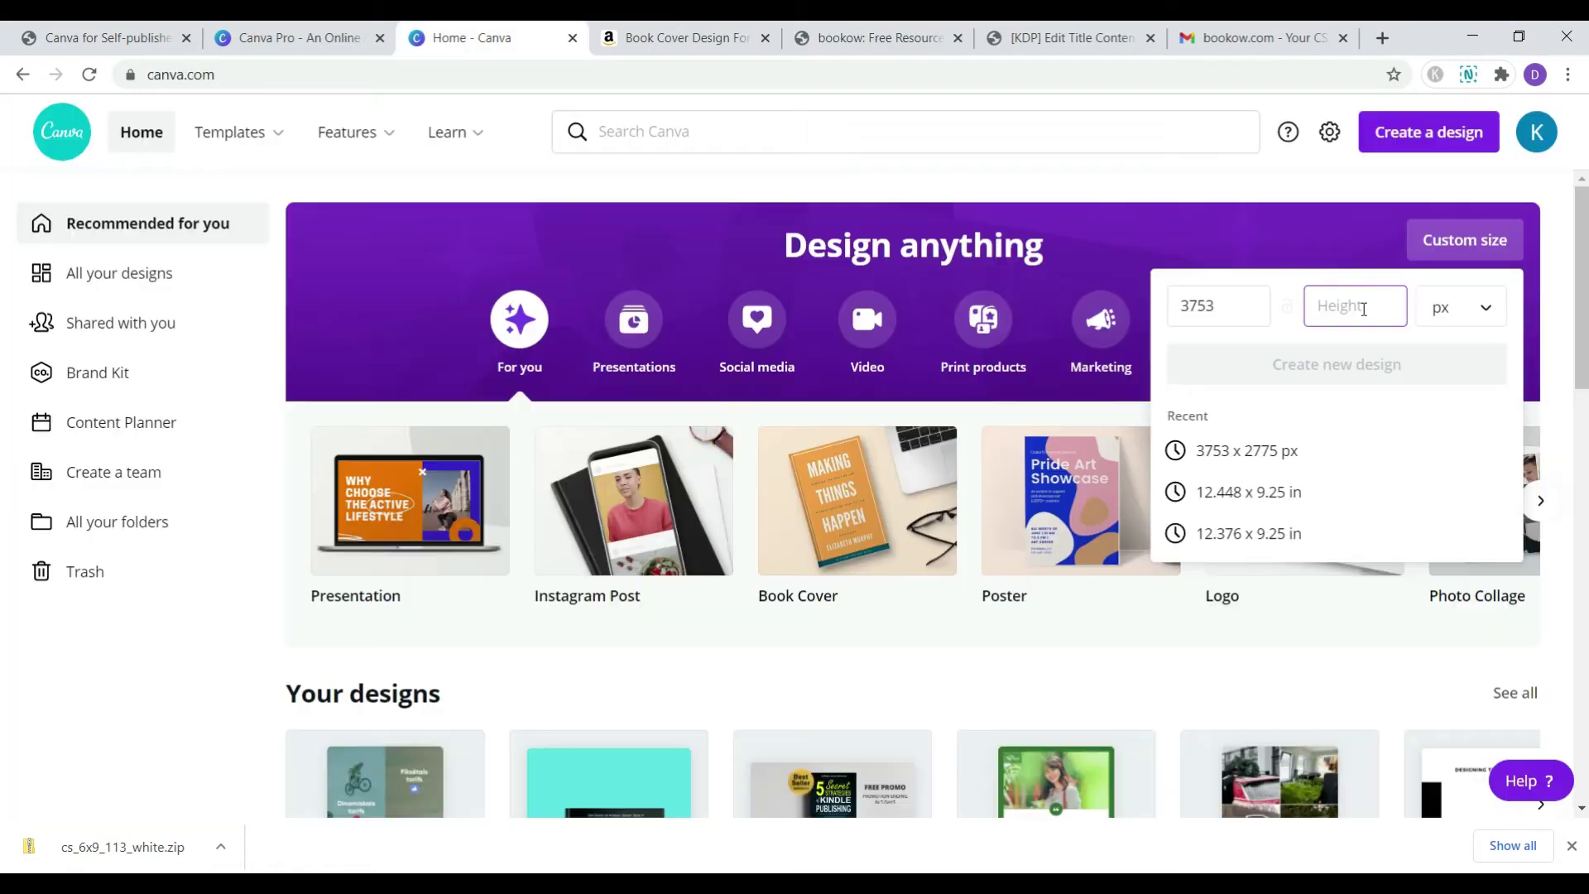
type("2775")
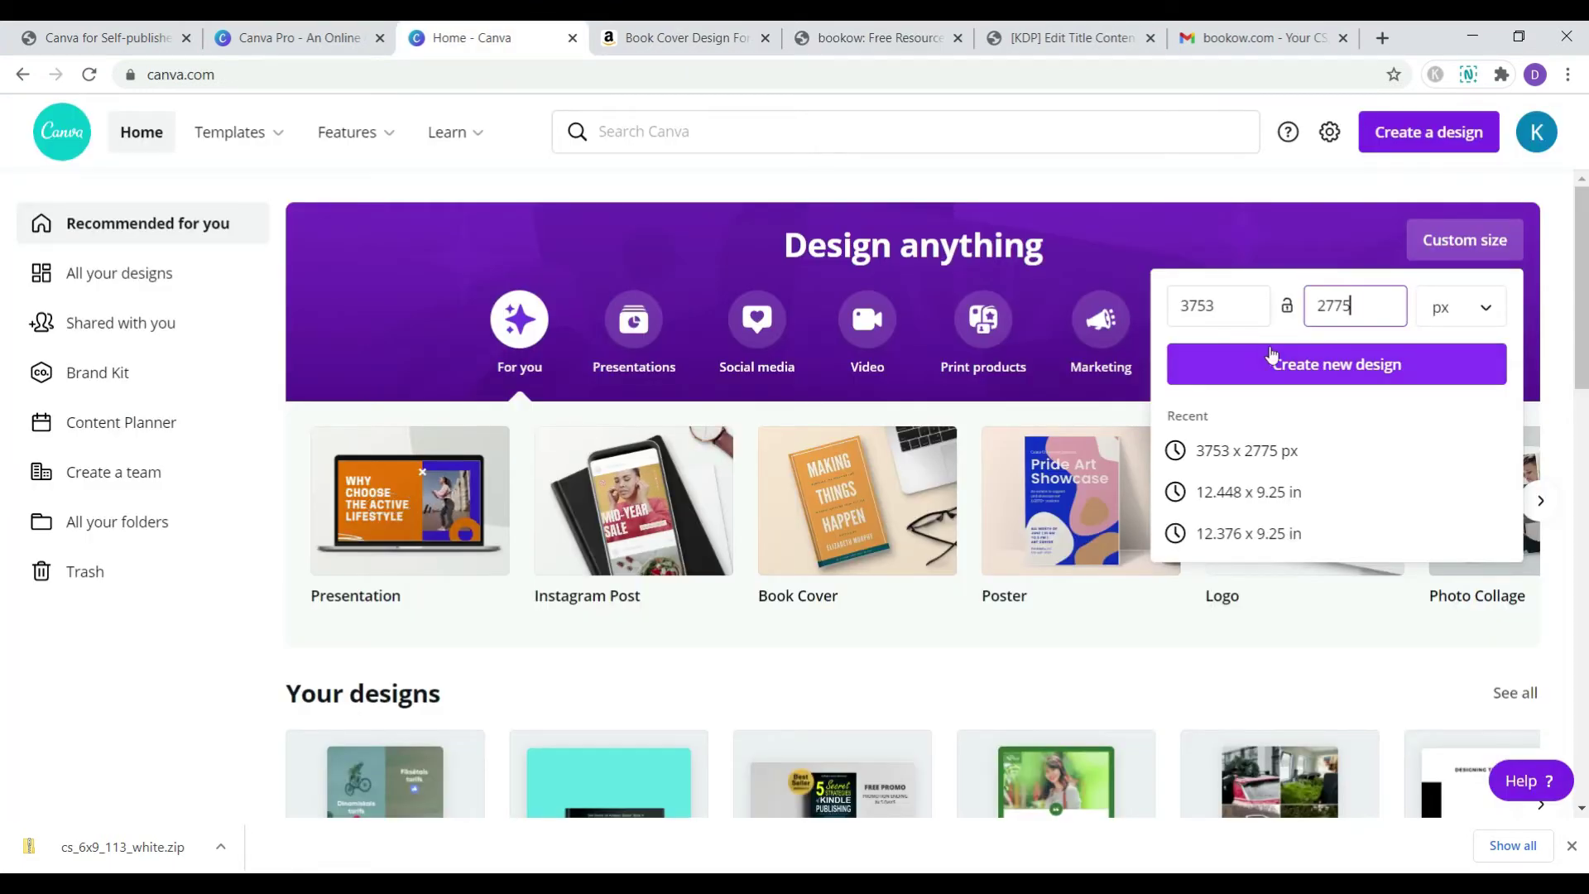
left_click(1272, 356)
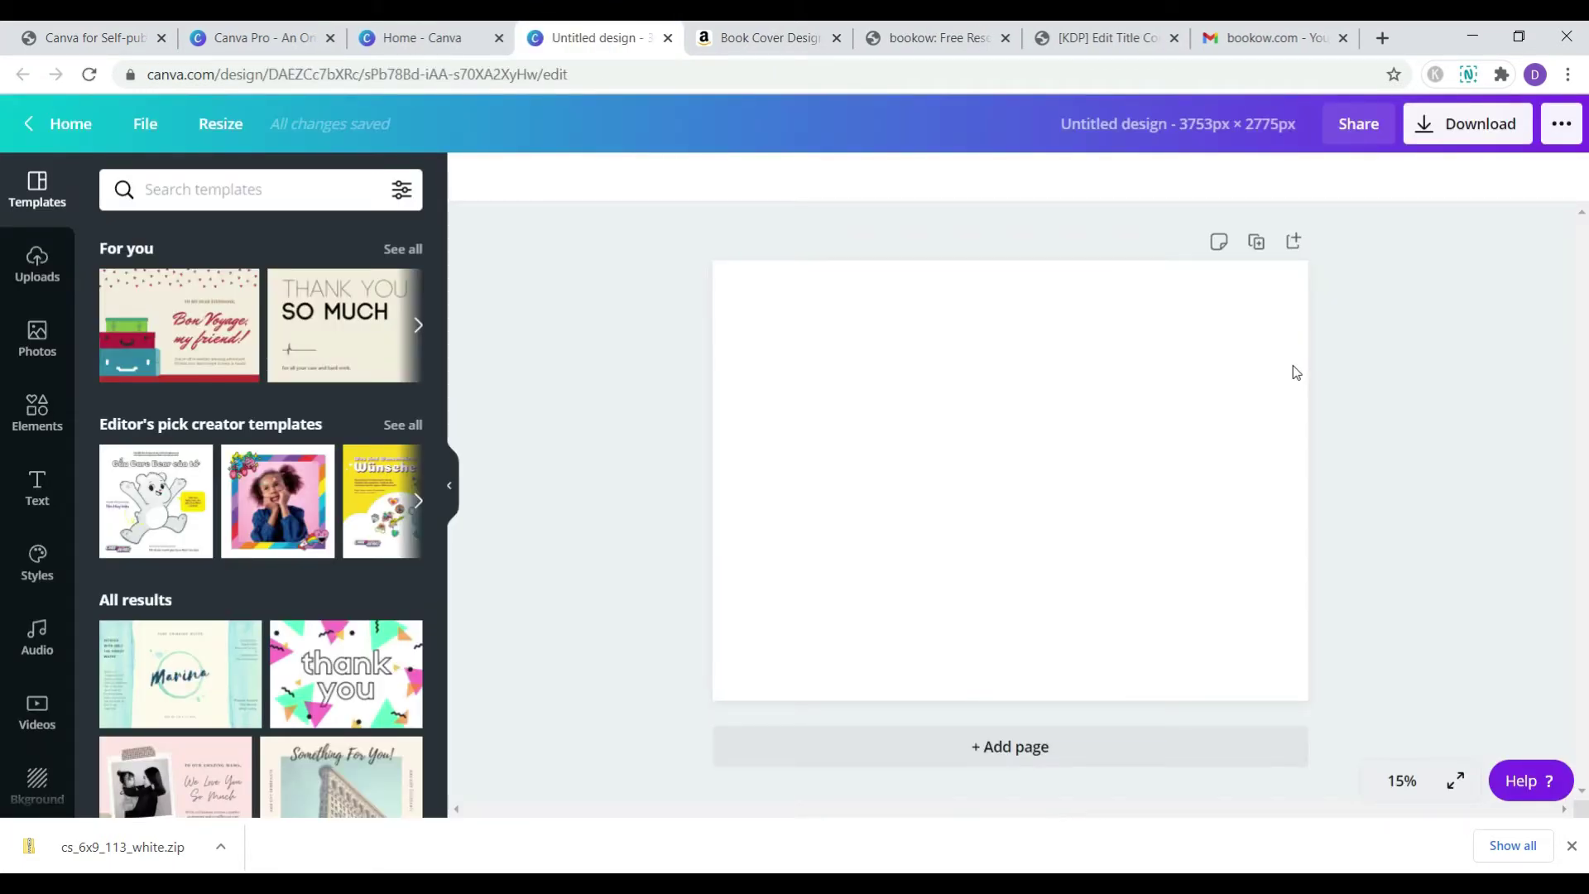
- Choose the template image from the cs_6x9_113_white folder on this computer
left_click(37, 252)
left_click(232, 241)
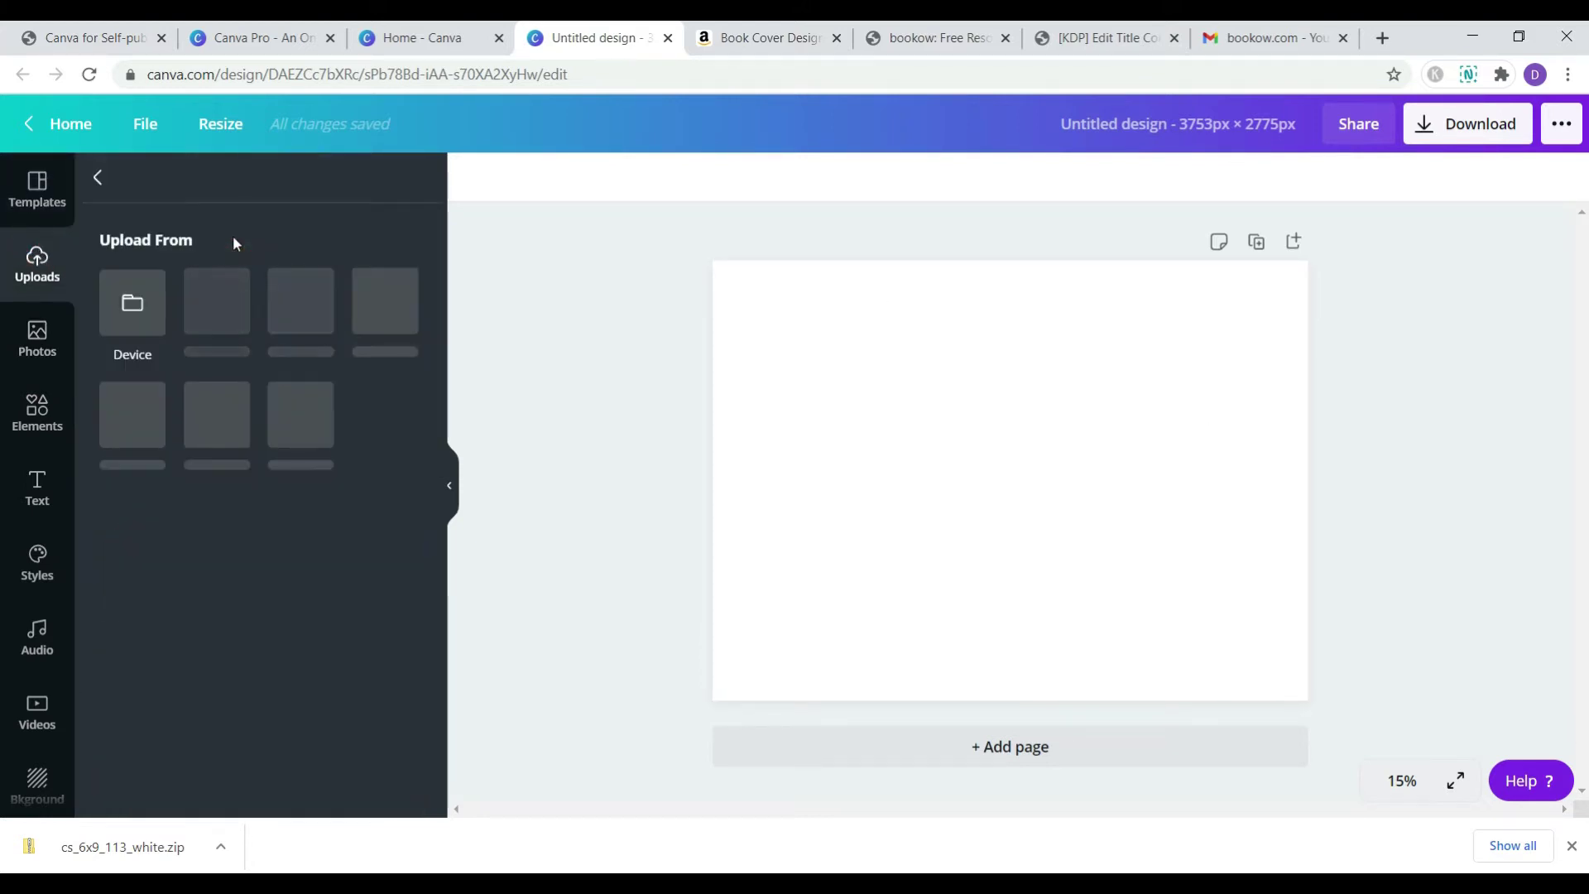
left_click(127, 304)
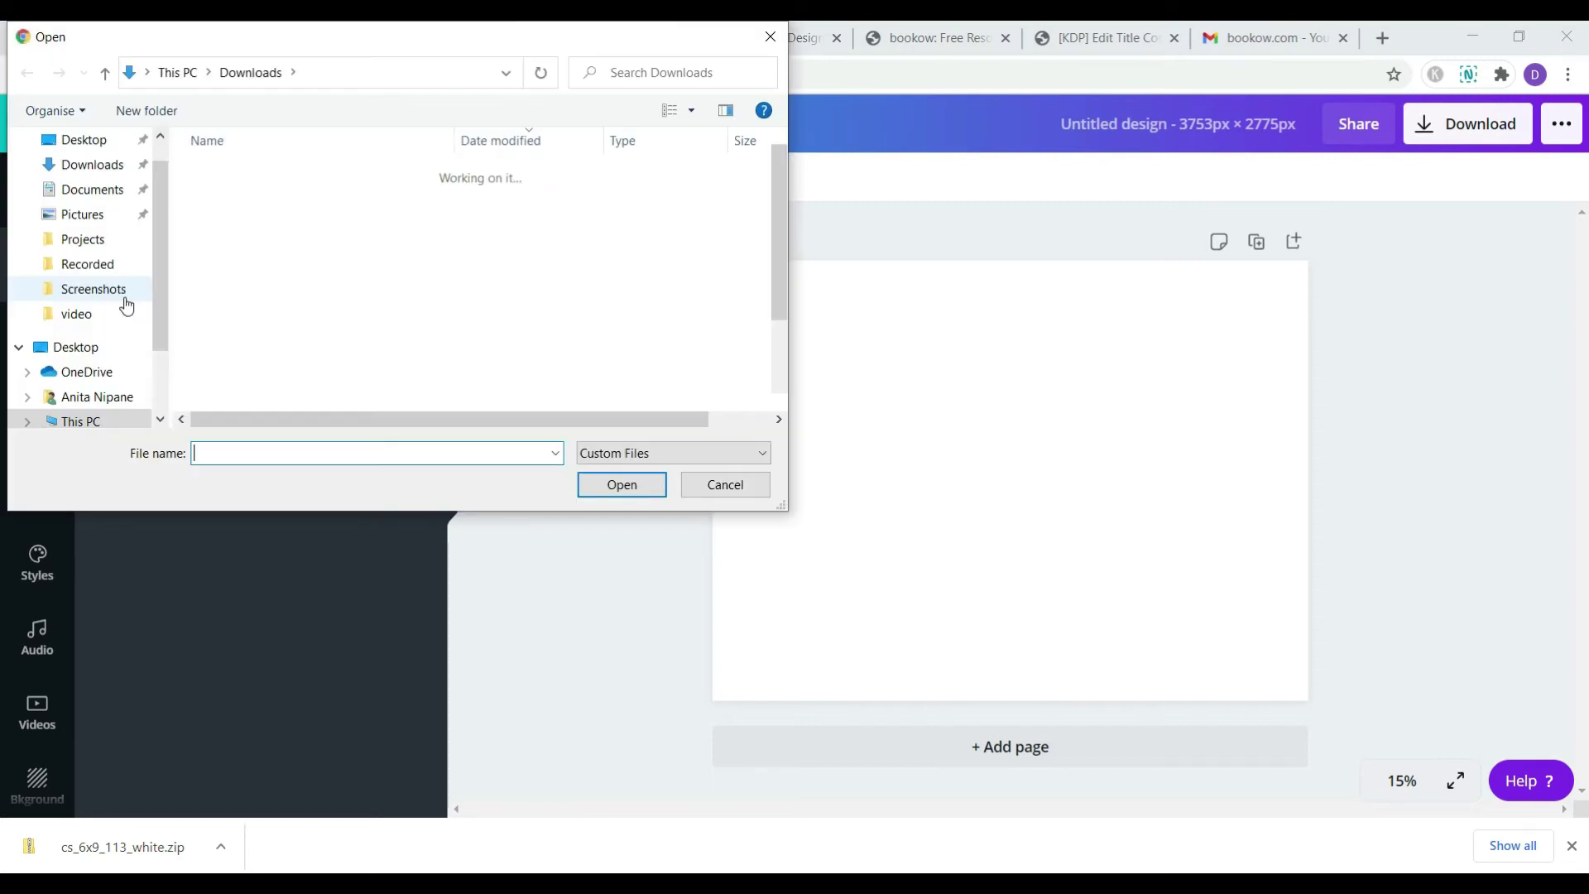
double_click(223, 265)
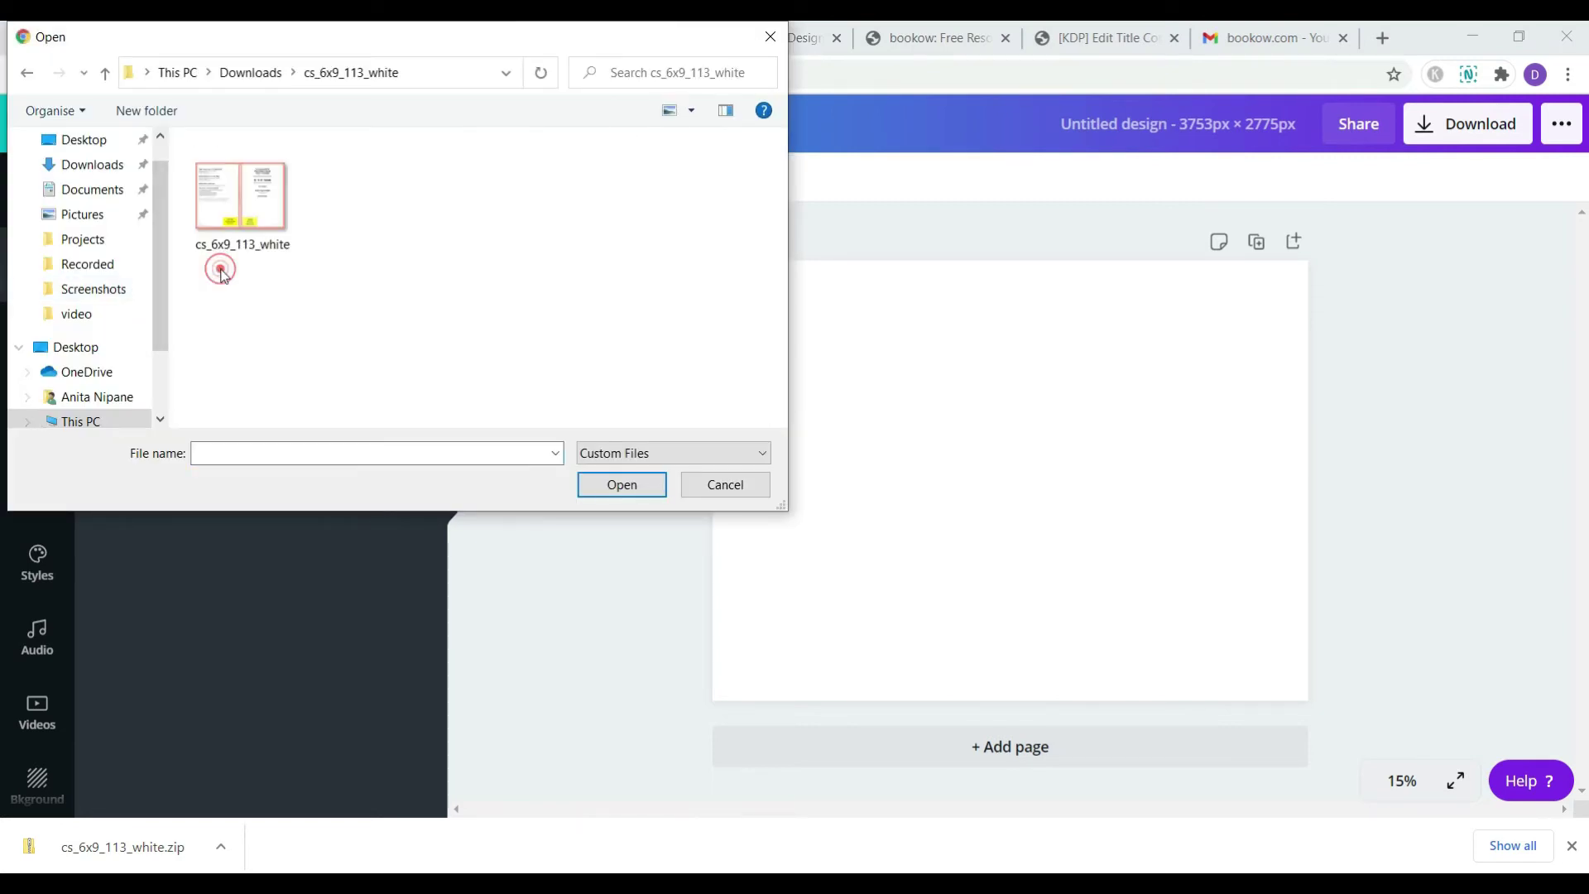
left_click(238, 208)
- Upload the template, add it to the page and stretch it to fill the 3753 x 2775 px design
left_click(645, 489)
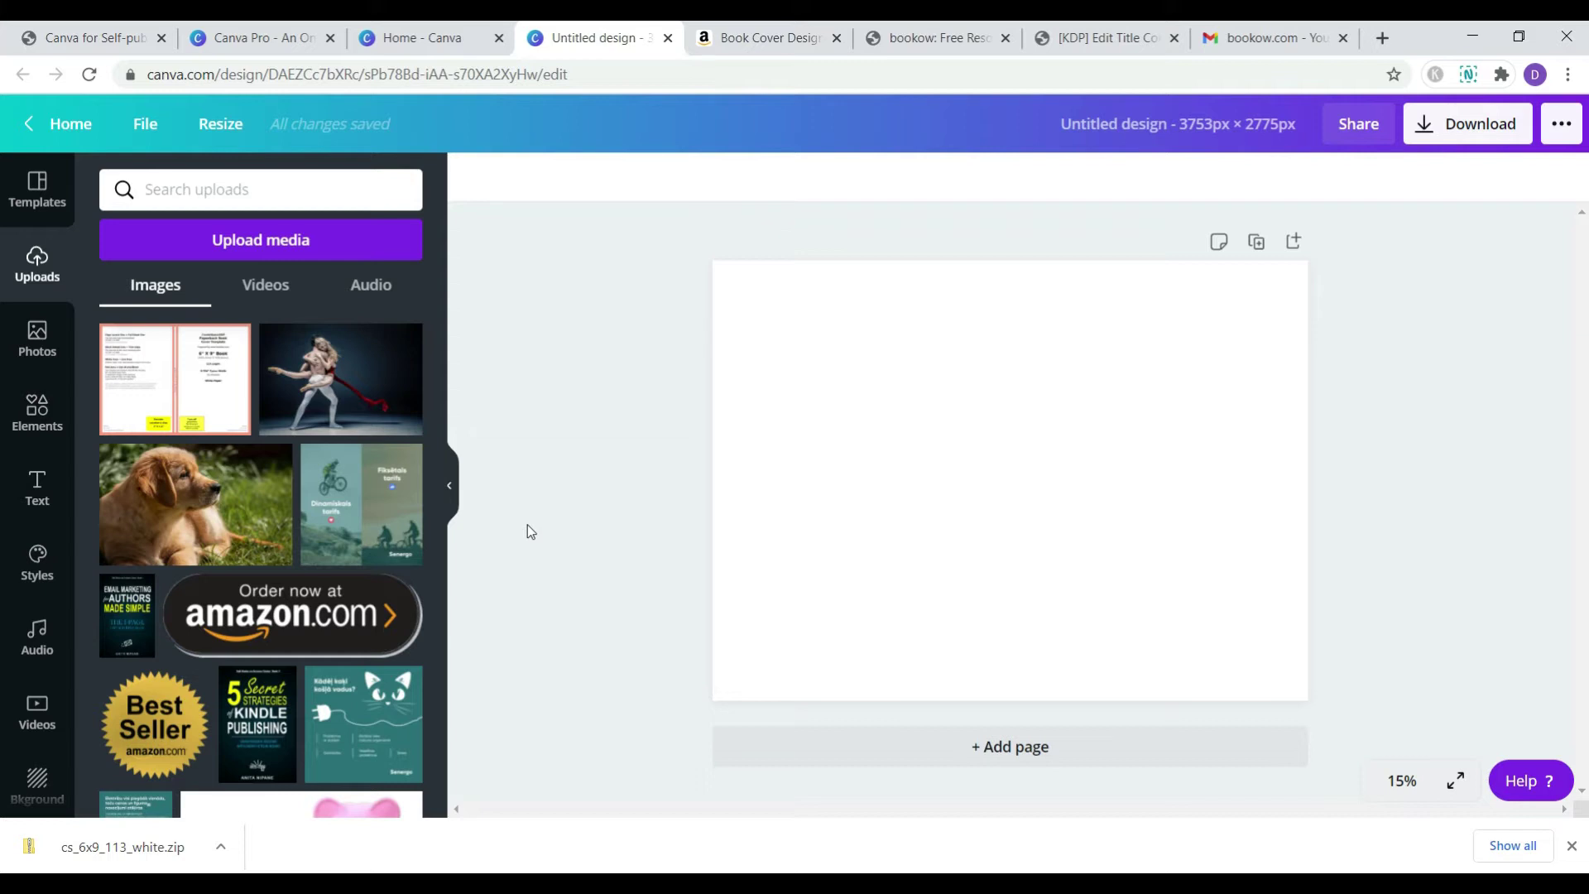
left_click(206, 396)
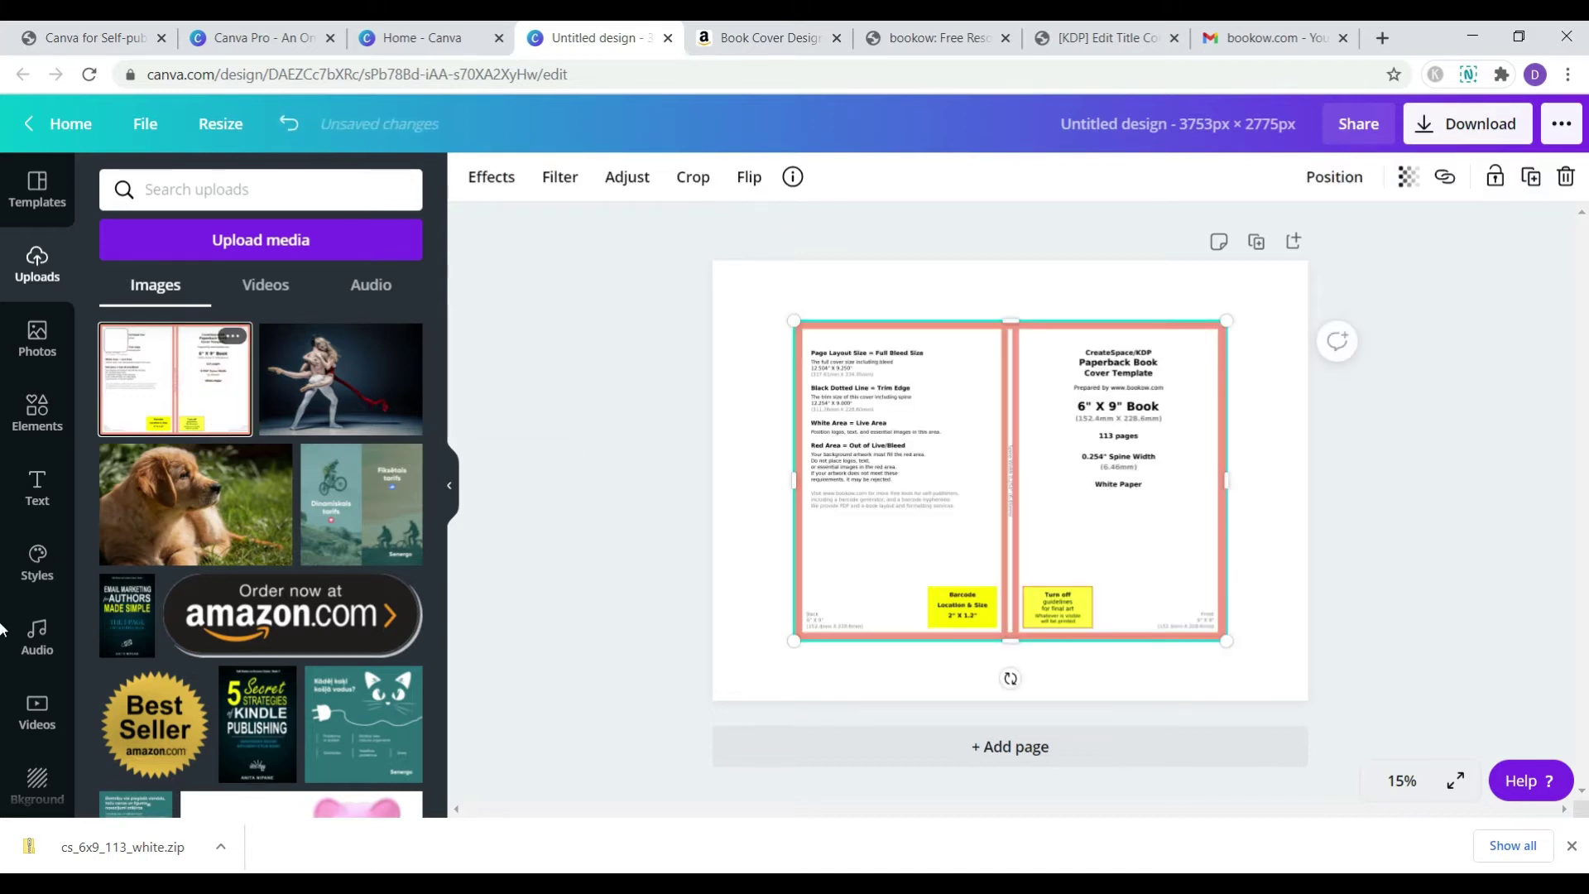
left_click_drag(794, 318, 702, 261)
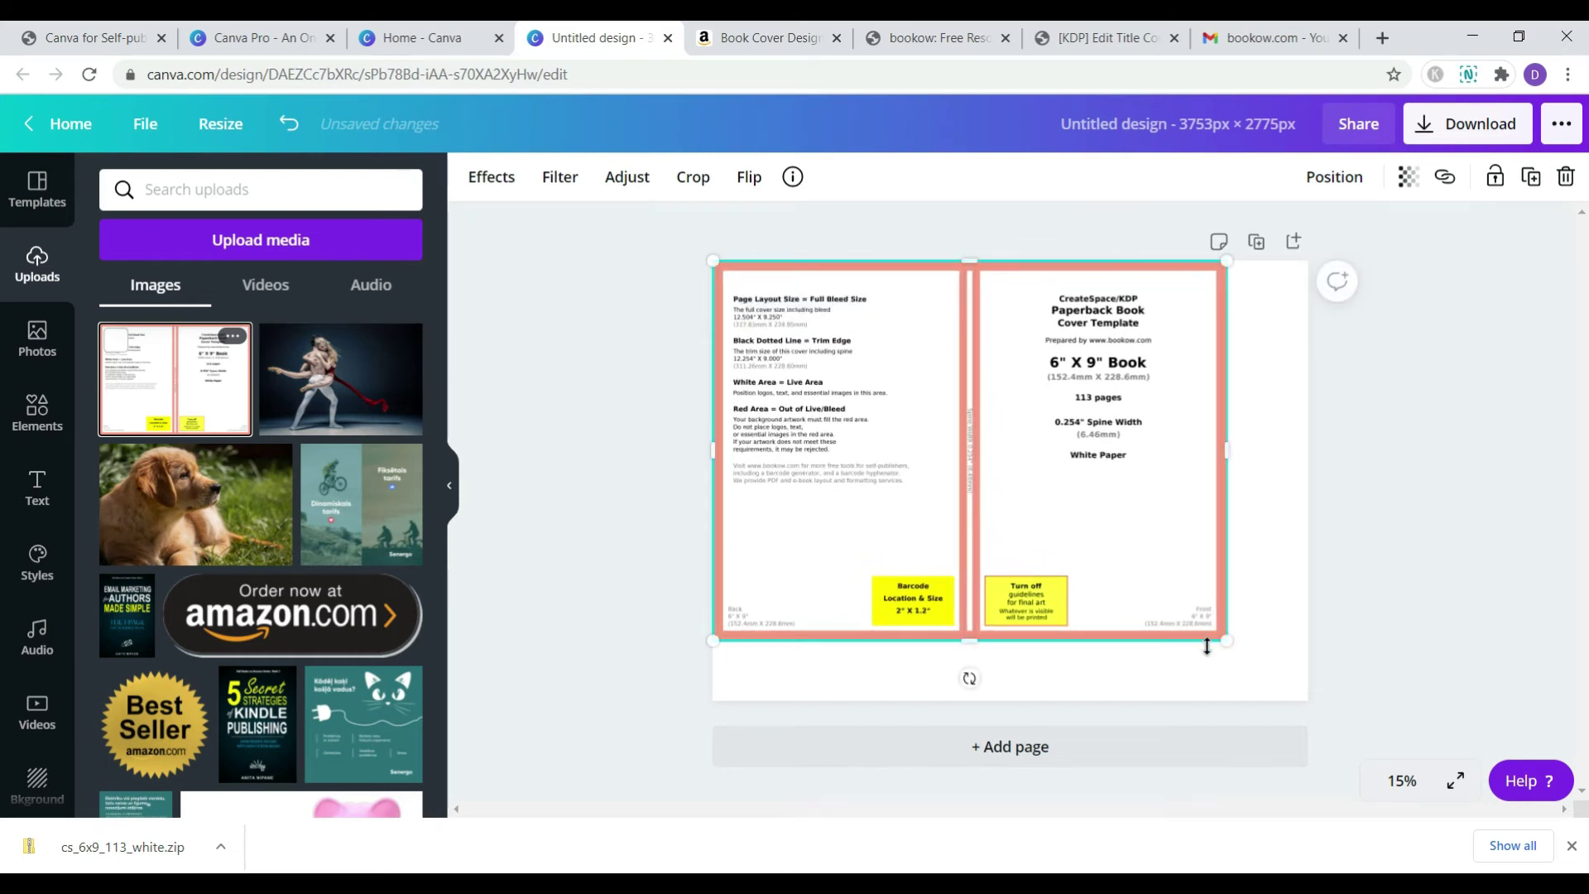
left_click_drag(1226, 643, 1308, 701)
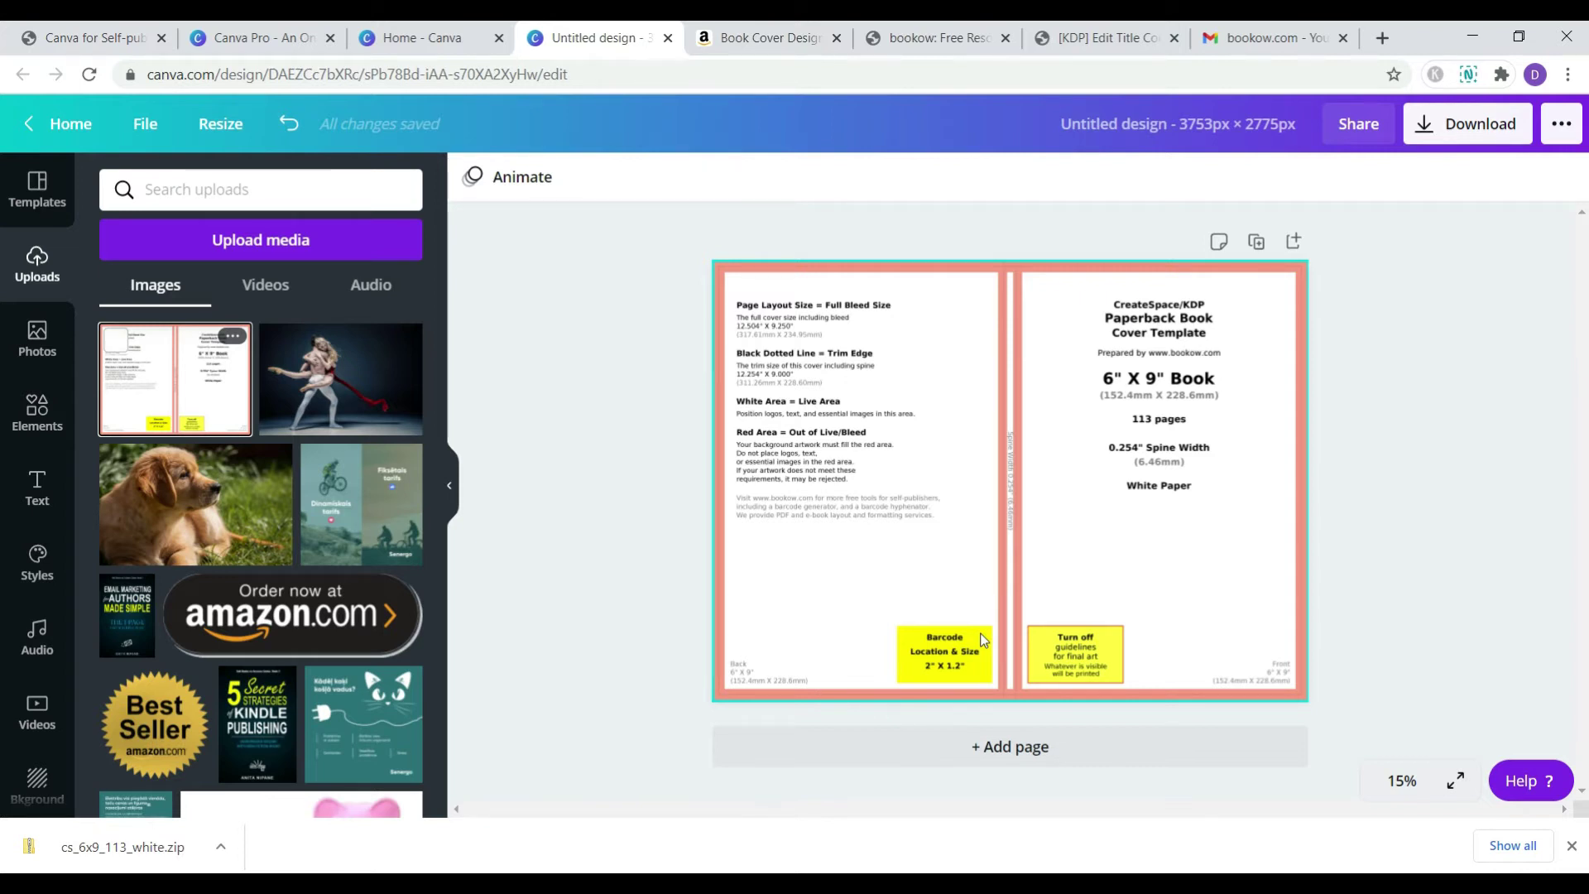
- Place the Book Cover Design Formula image over the template's right-hand front half, enlarged to fit
left_click(245, 254)
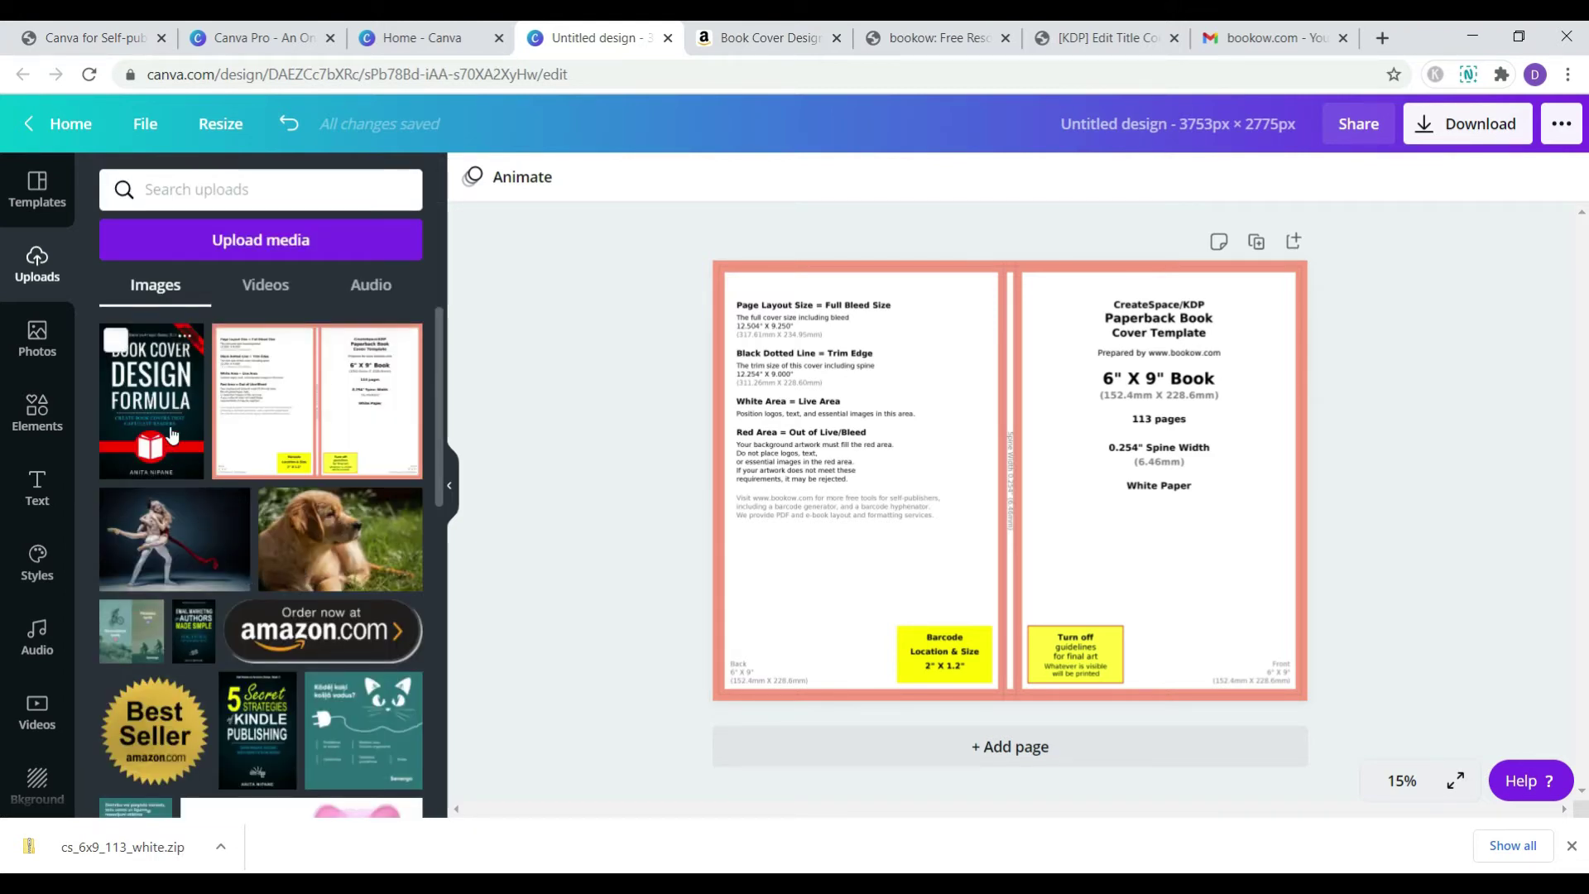
left_click(172, 416)
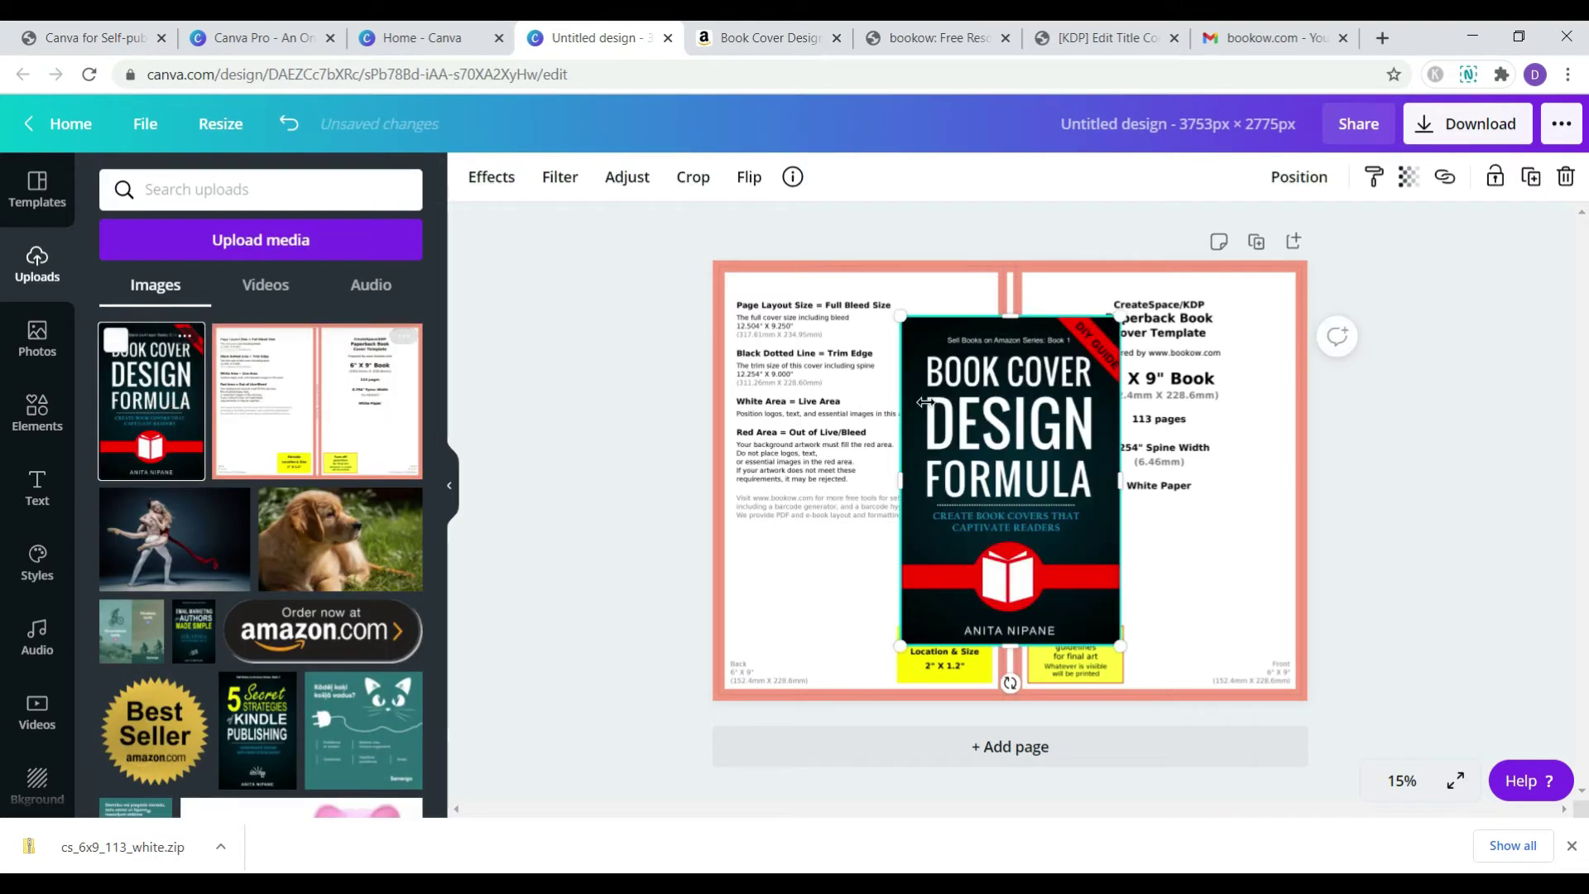
left_click_drag(1075, 416, 1264, 360)
left_click_drag(1092, 595, 1017, 702)
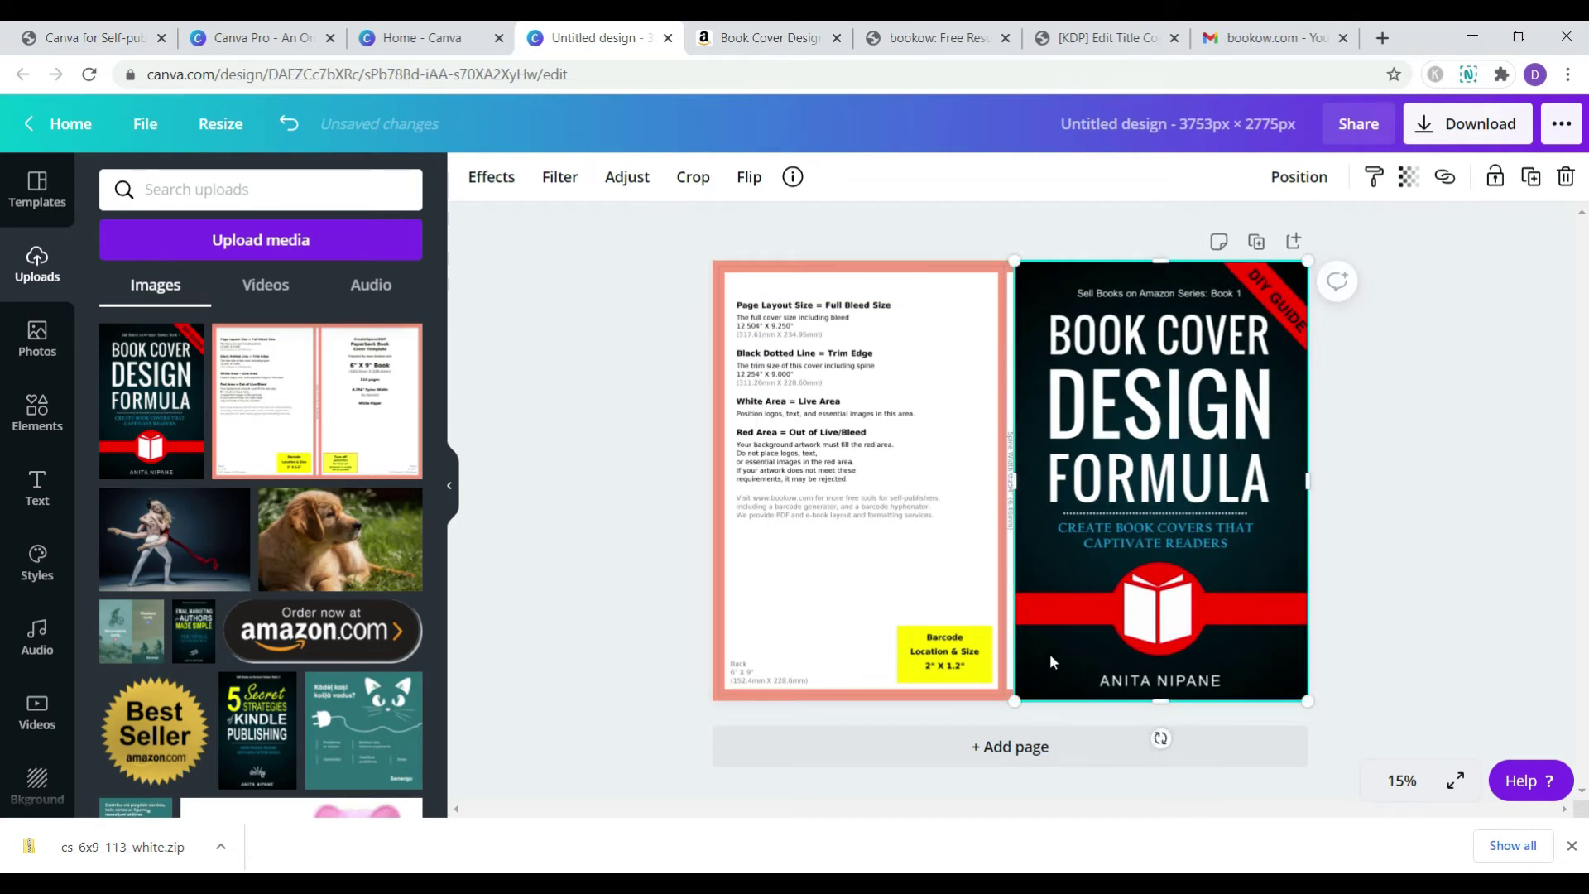
left_click(1406, 544)
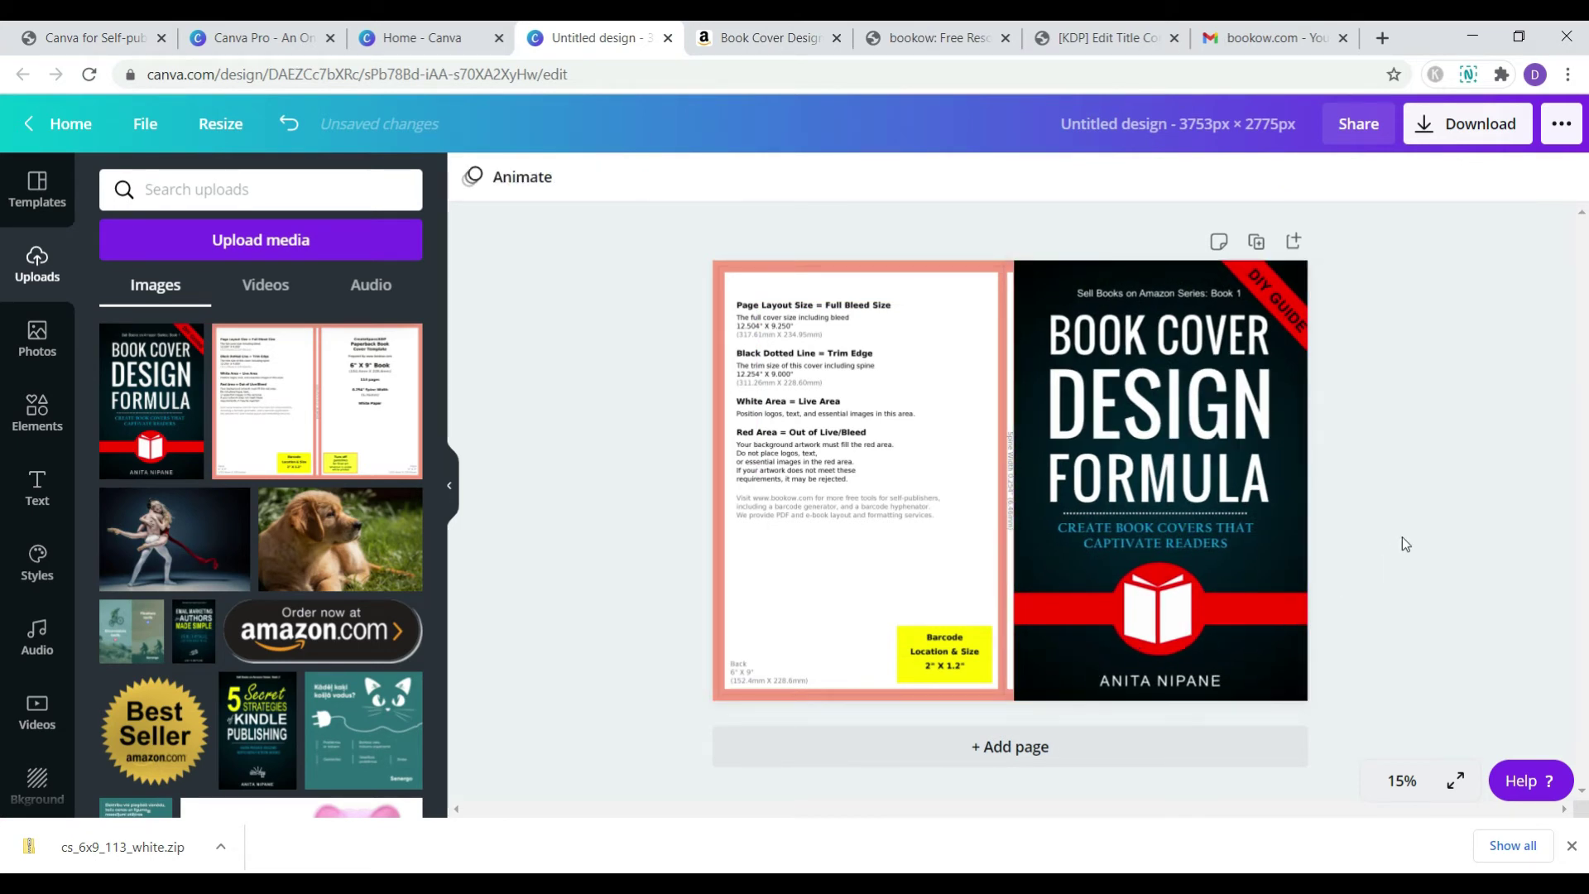
- Send the front cover image behind the template
left_click(1157, 559)
right_click(1043, 370)
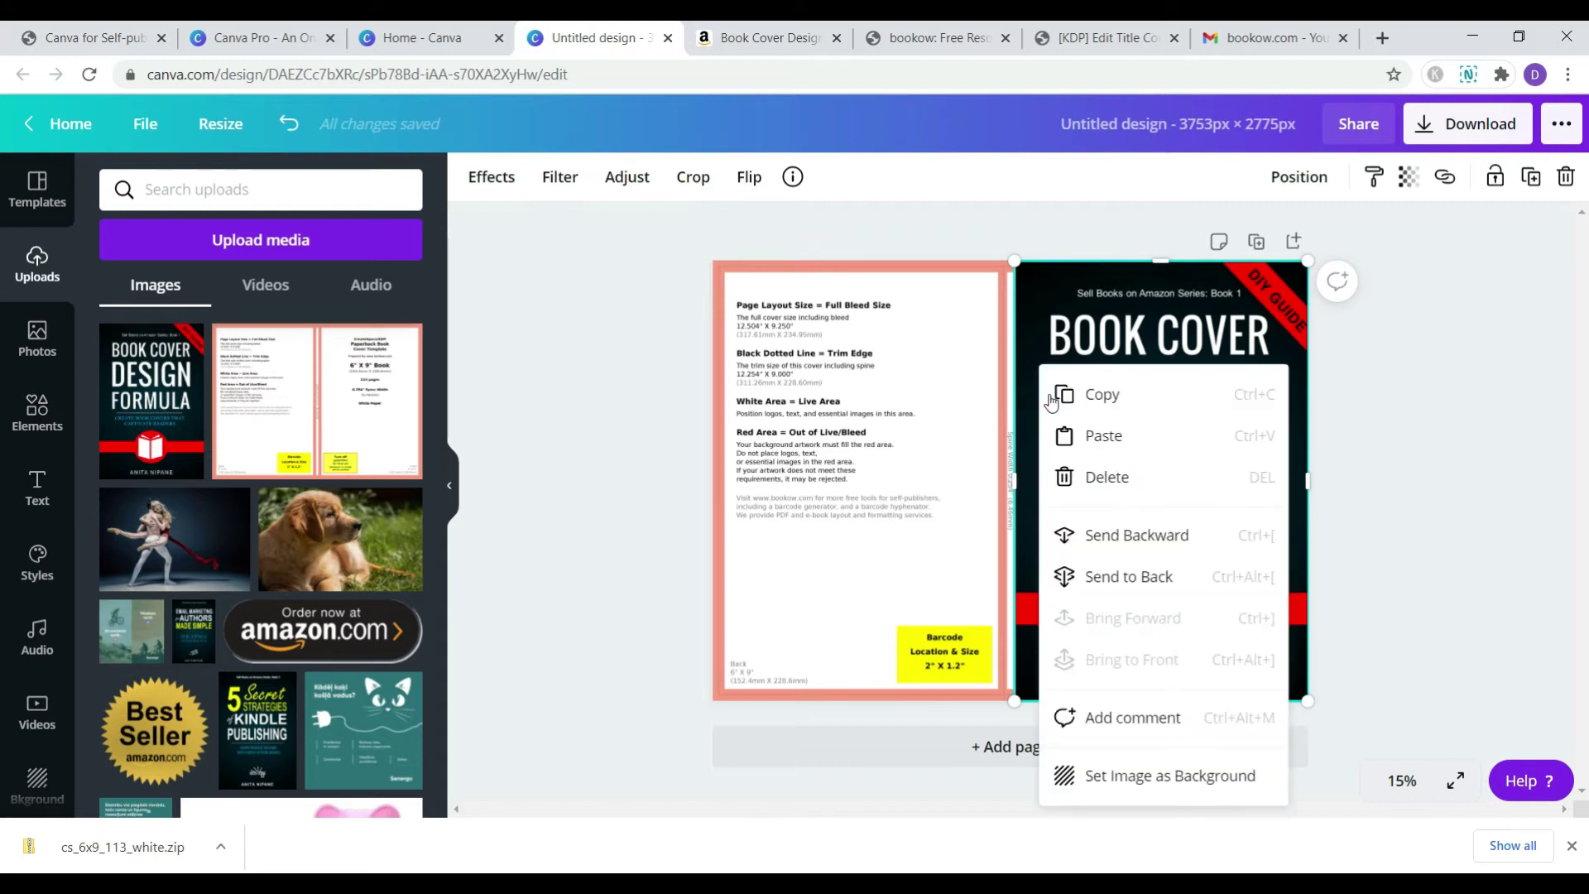
left_click(1136, 535)
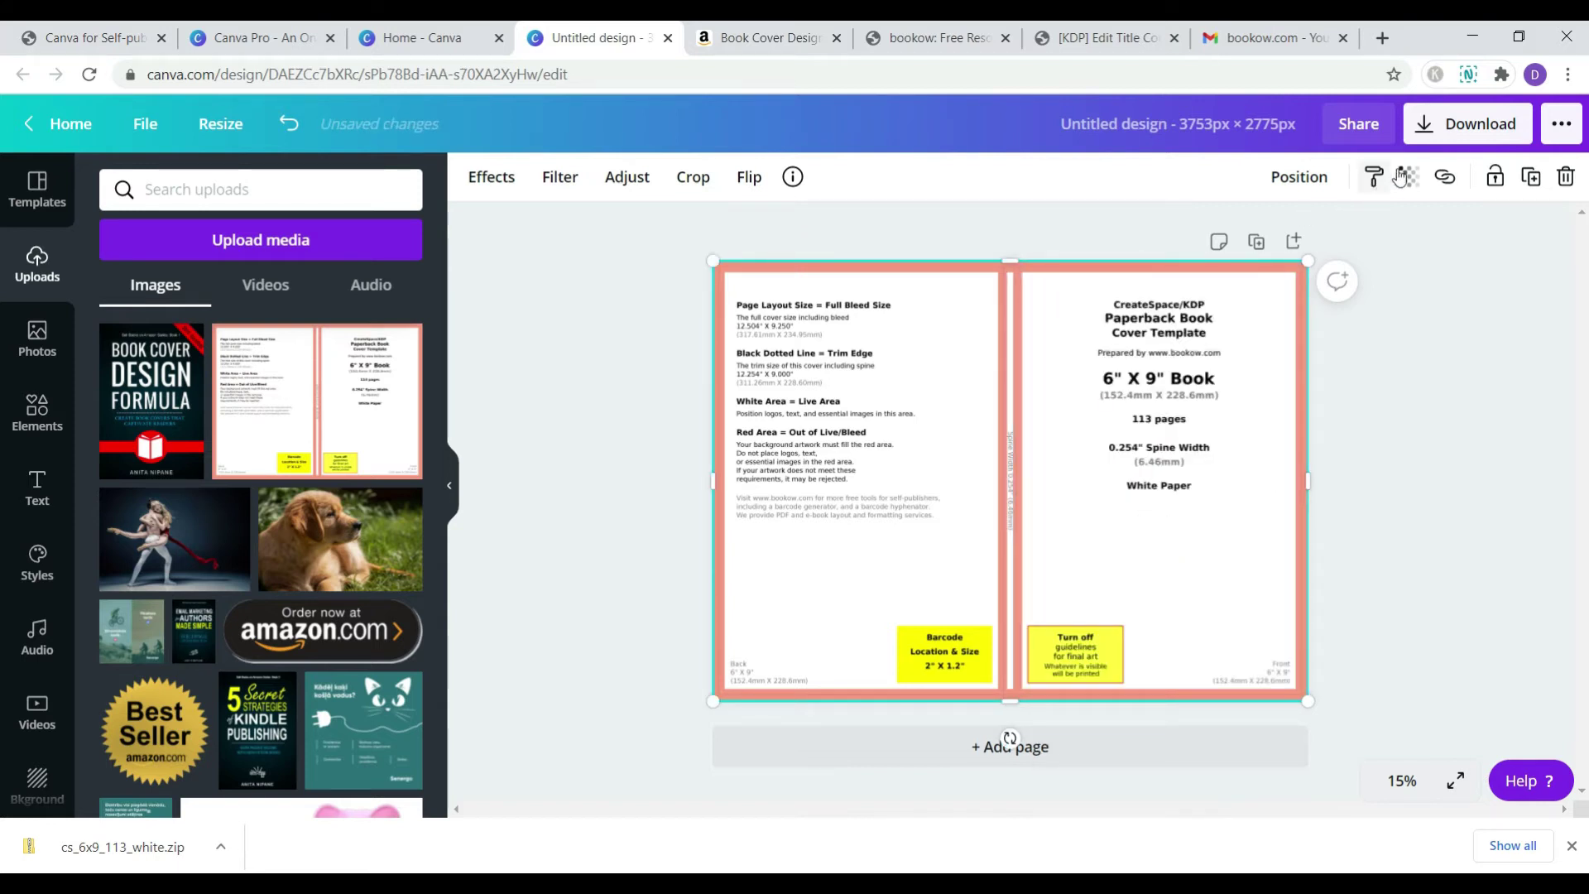
- Set the template's transparency to 60 so the cover shows through
left_click(1407, 177)
left_click_drag(1334, 239, 1288, 257)
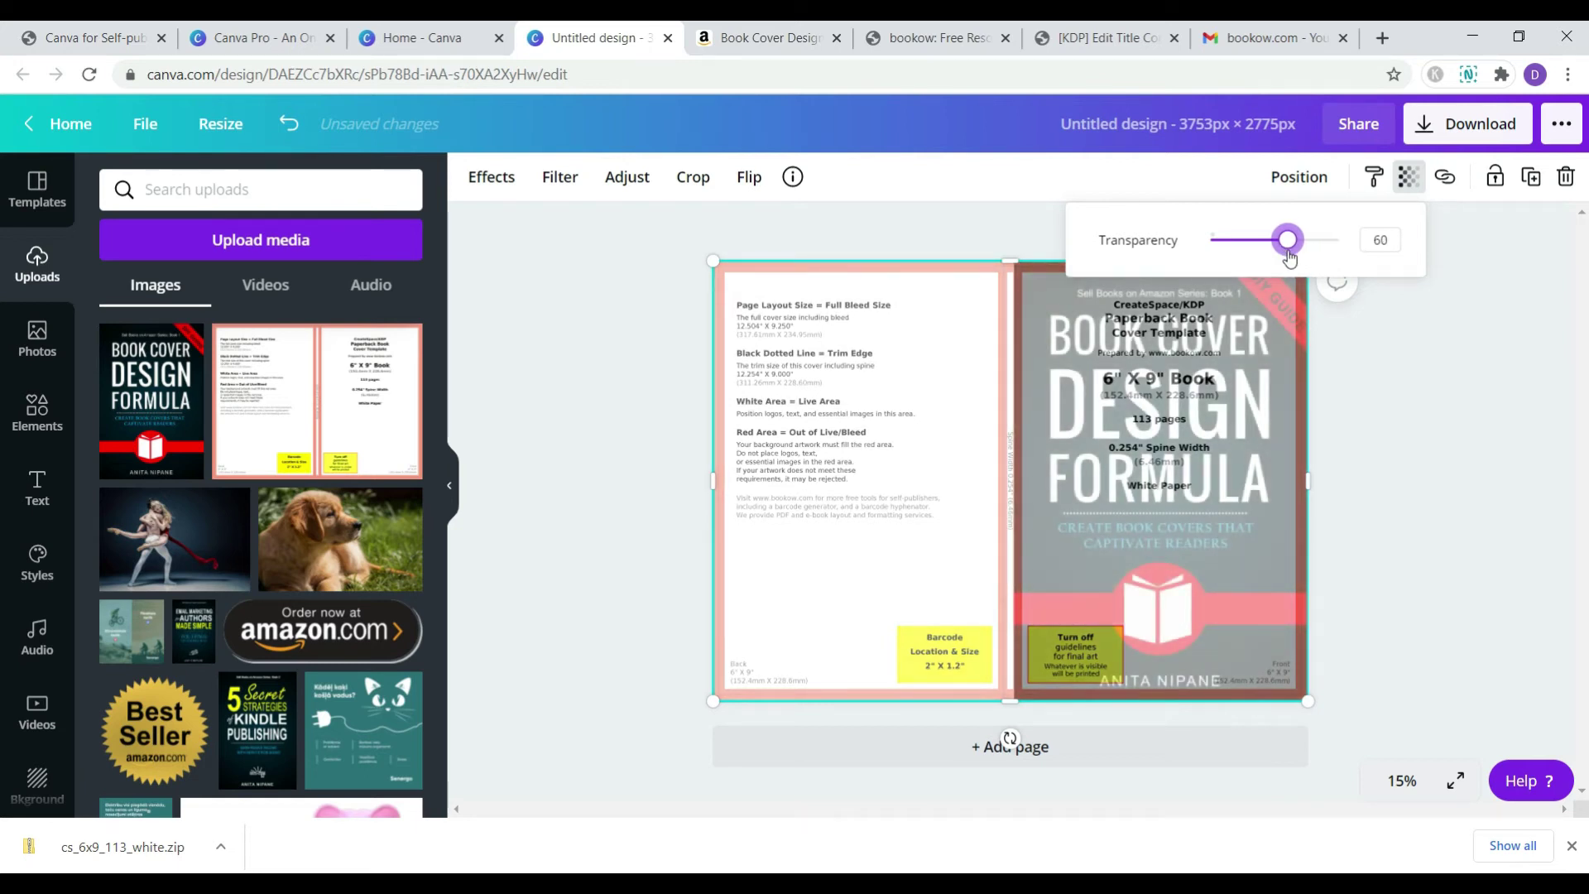
key("Escape")
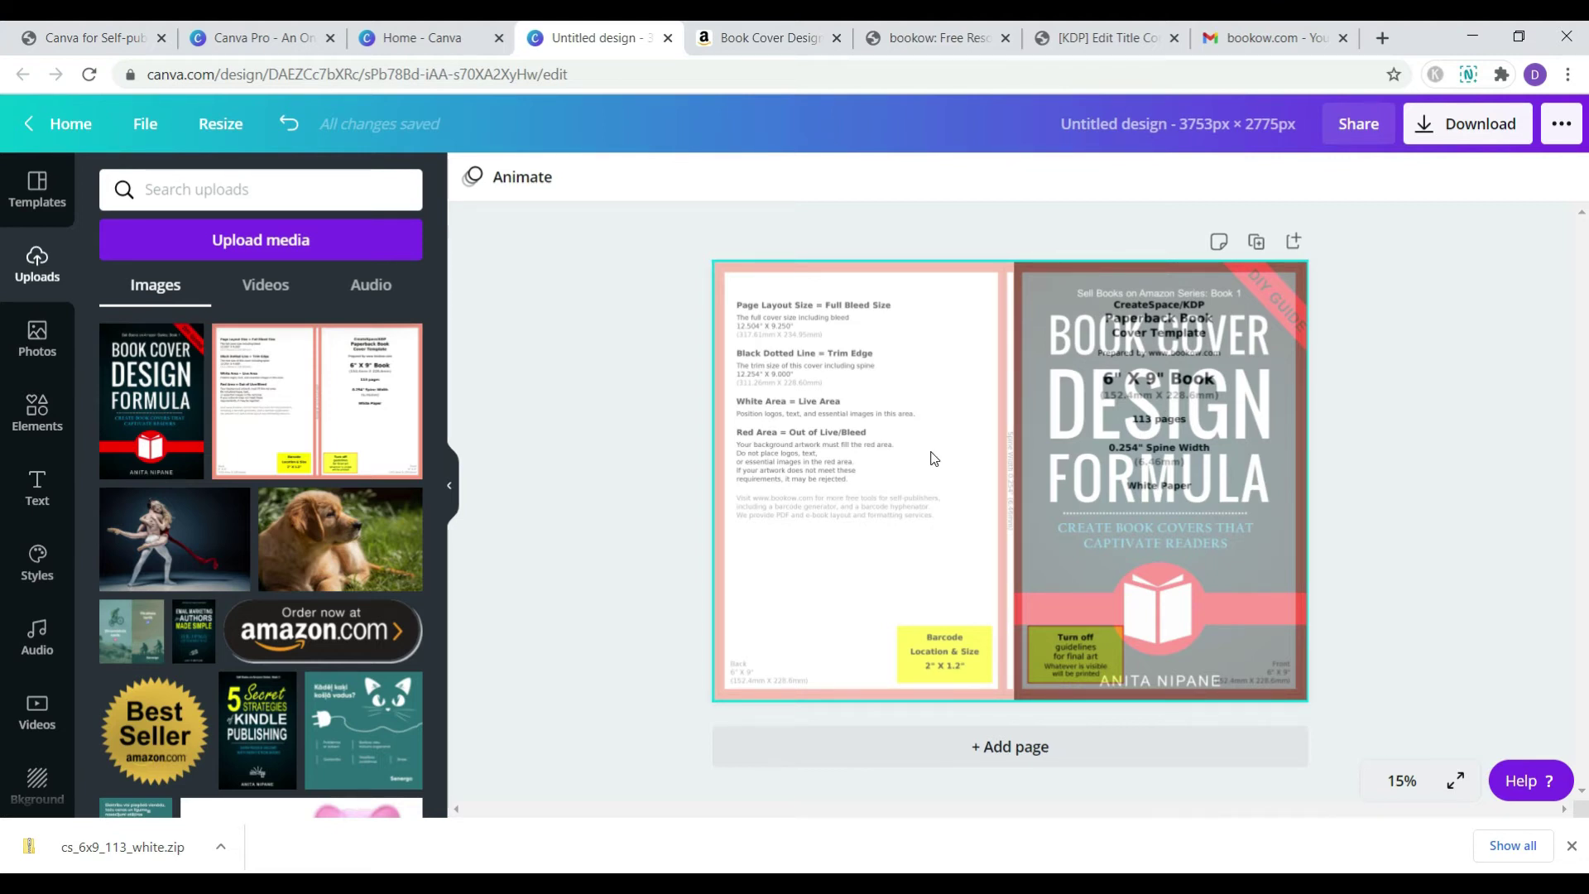
- Make the page background black and realign the template to fill the page
left_click_drag(929, 477, 944, 488)
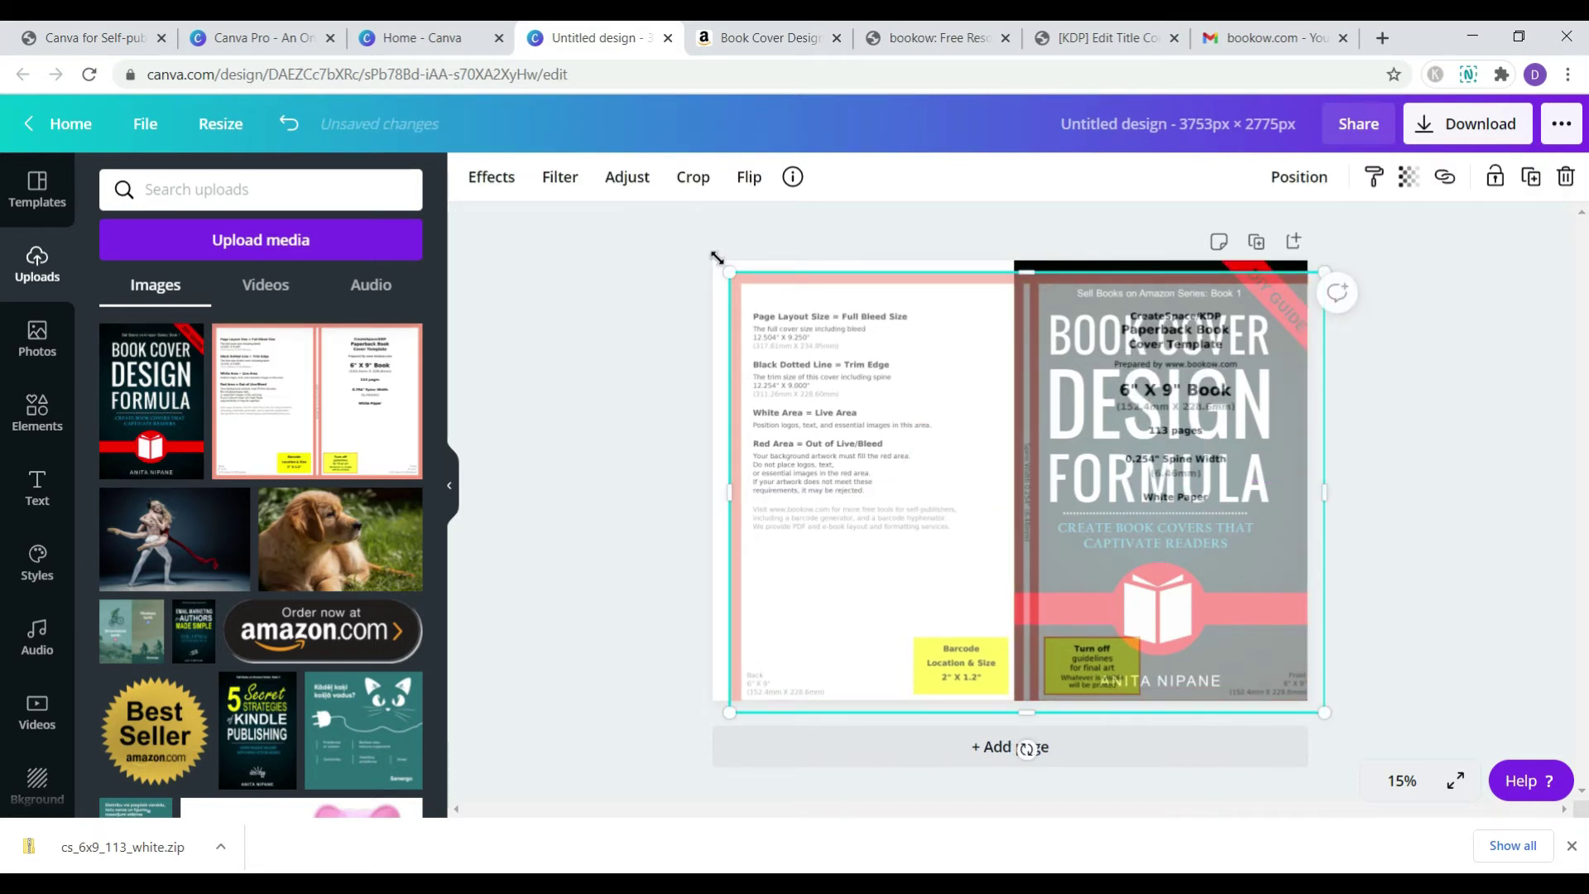
left_click(717, 259)
left_click(465, 176)
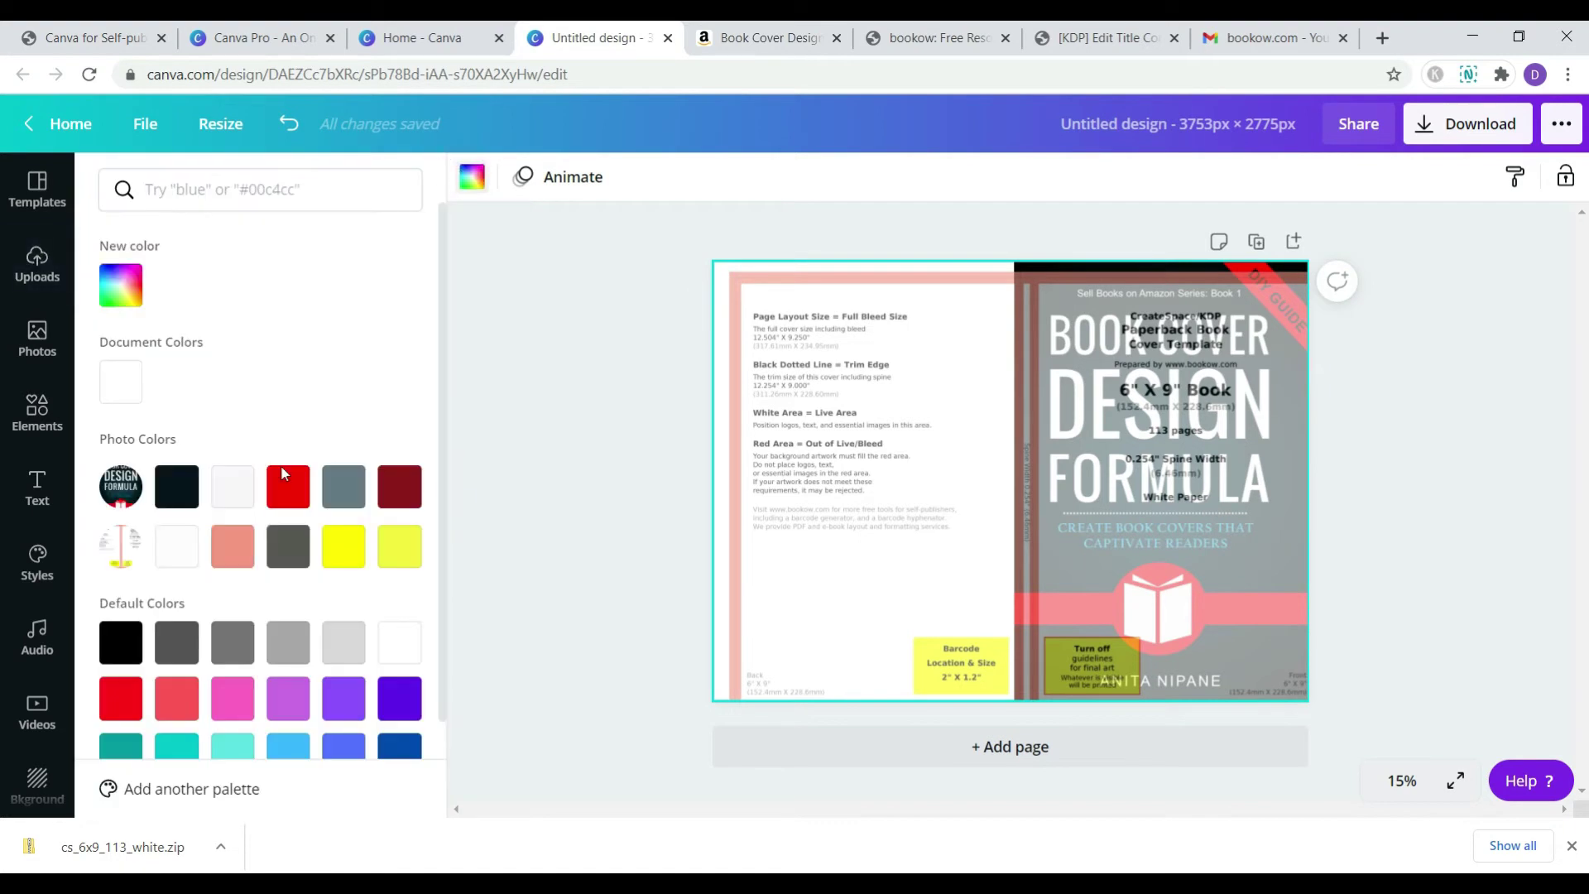
left_click(120, 643)
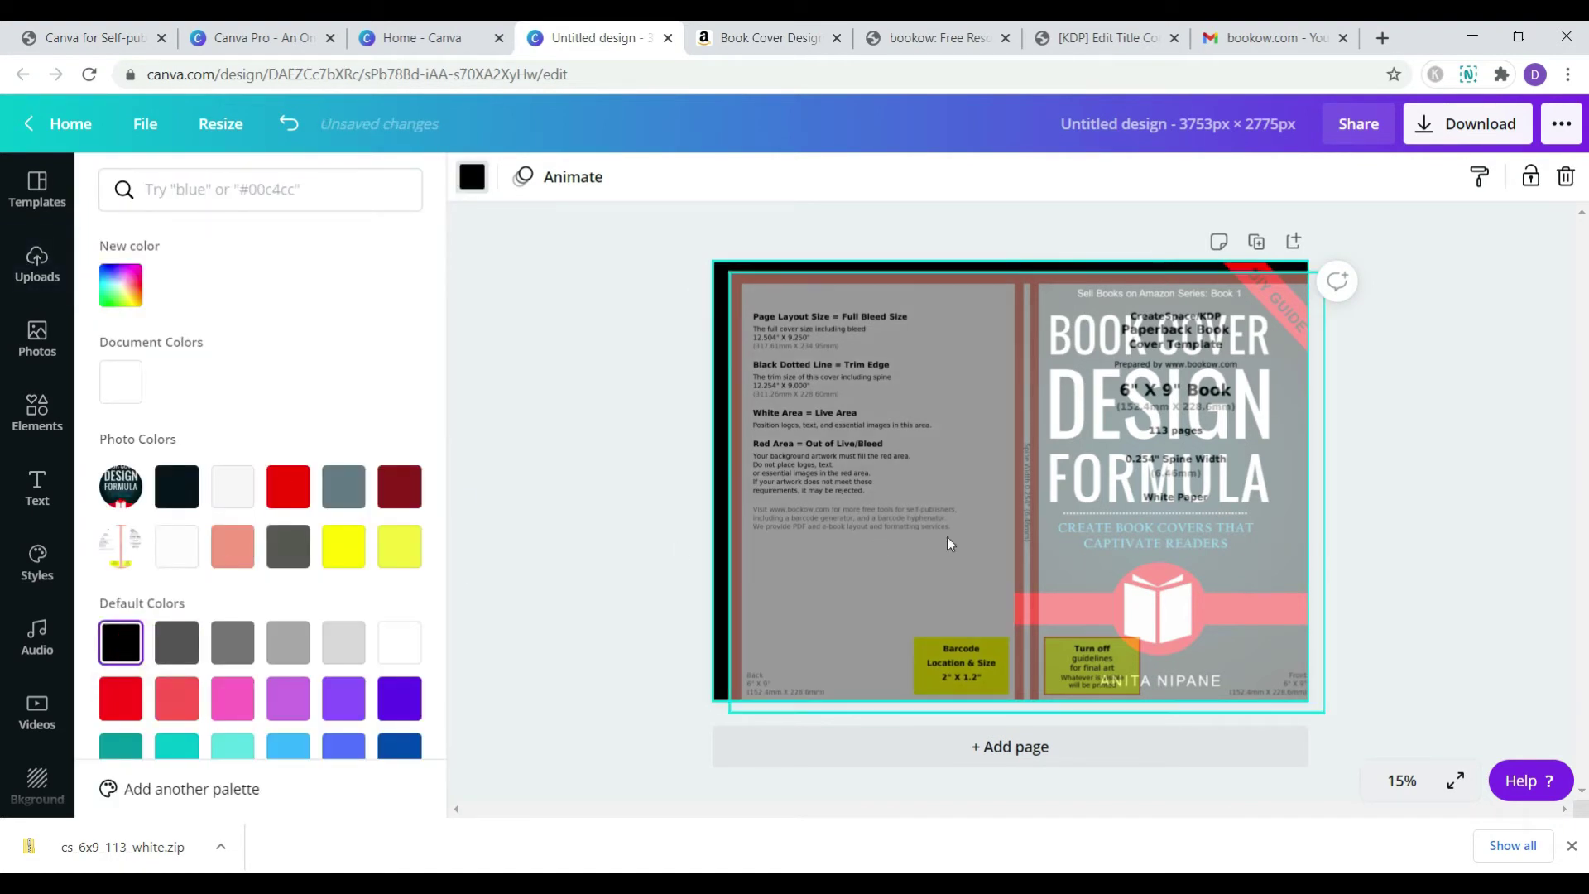
mouse_move(1031, 503)
left_mouse_down()
mouse_move(926, 710)
mouse_move(923, 845)
mouse_move(1015, 497)
left_mouse_up()
- Add a body text box and move it to the back cover's top-left
left_click(34, 489)
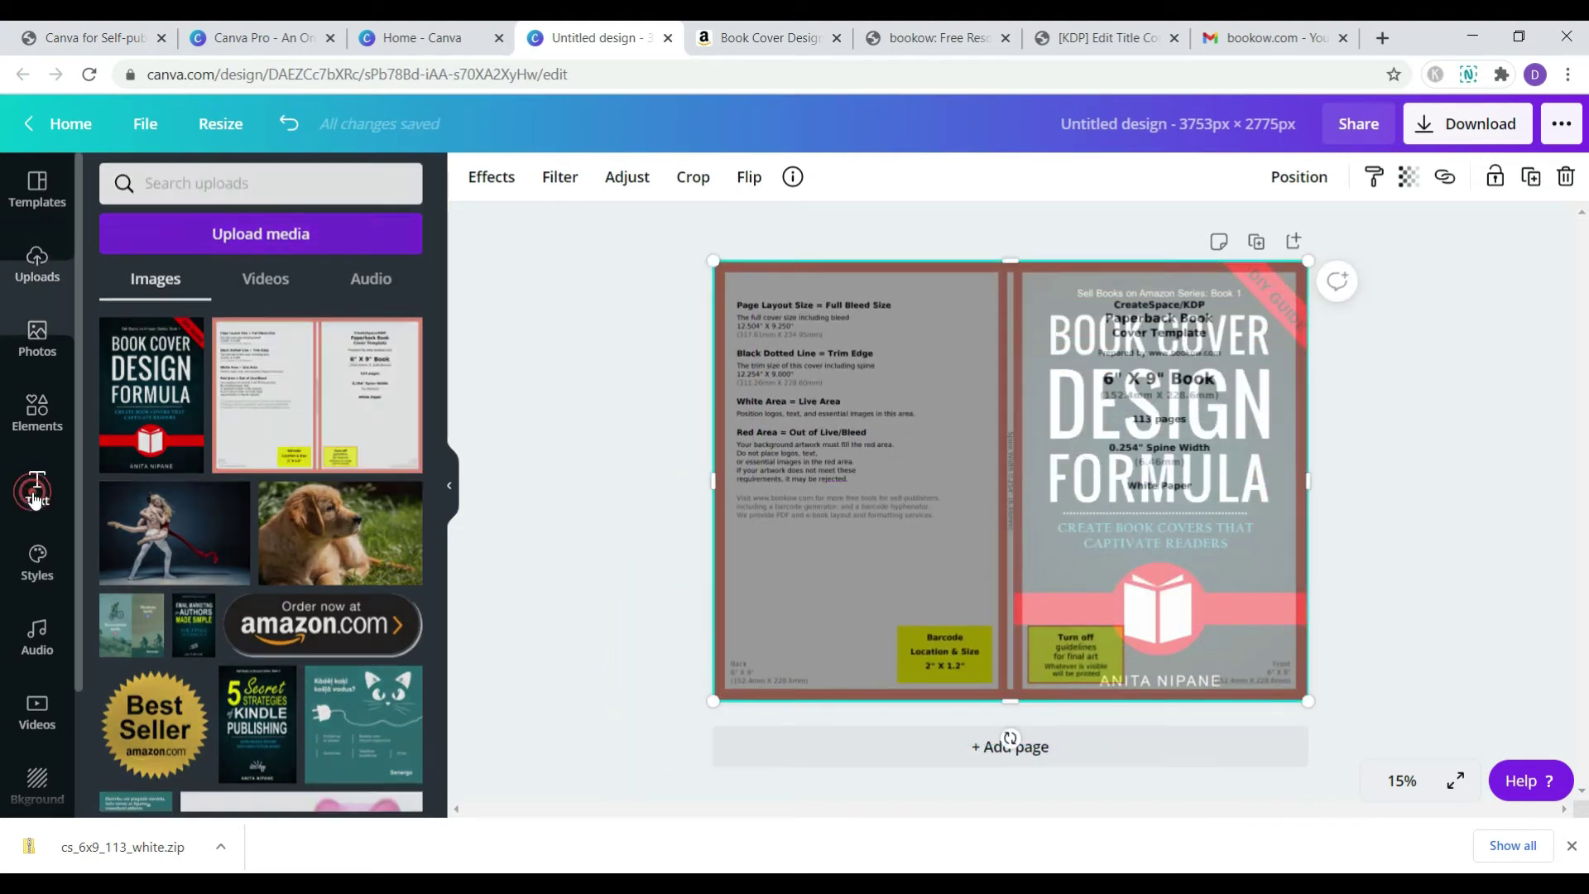
left_click(166, 406)
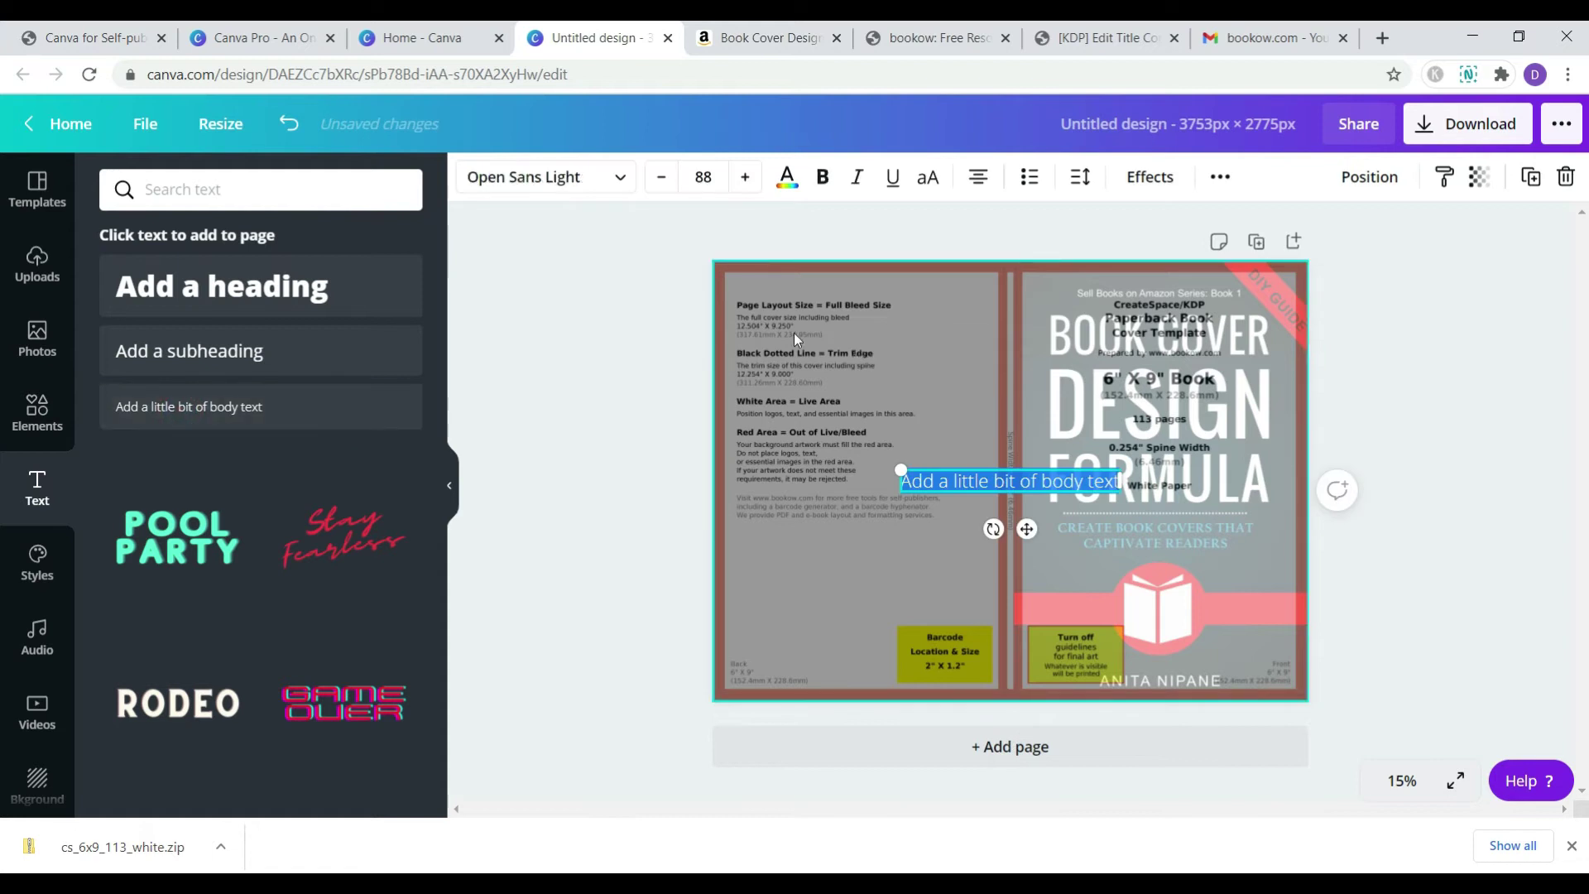
left_click_drag(997, 466, 924, 323)
- Set the paragraph's font size to 10, raise it to 38, and narrow the text box
left_click(704, 176)
type("10")
key("Return")
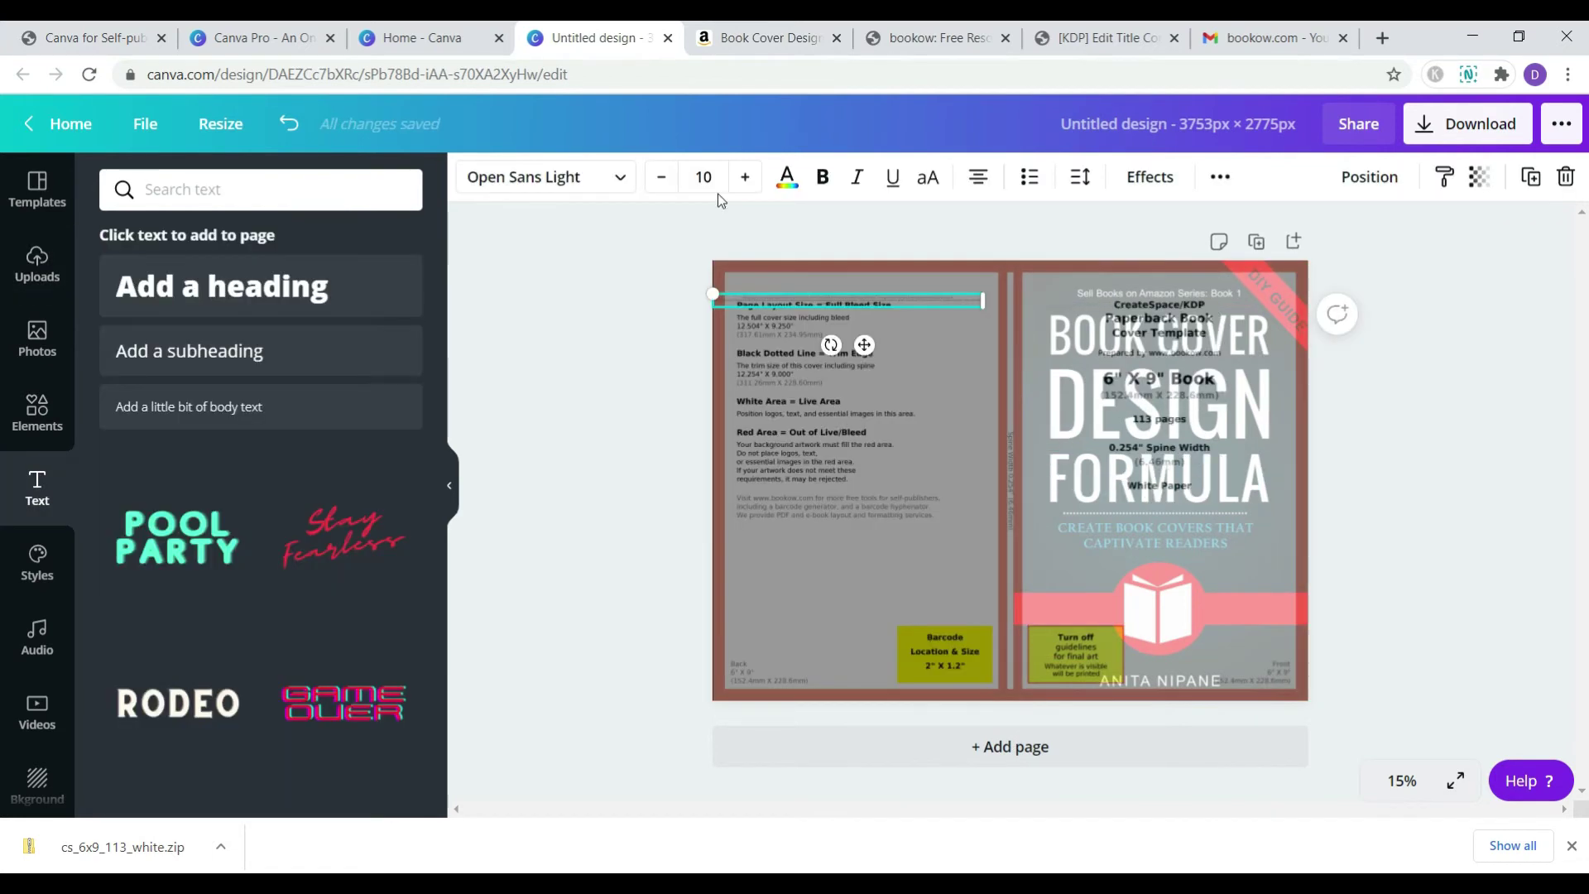
left_click(748, 177)
left_click(749, 176)
left_click(749, 177)
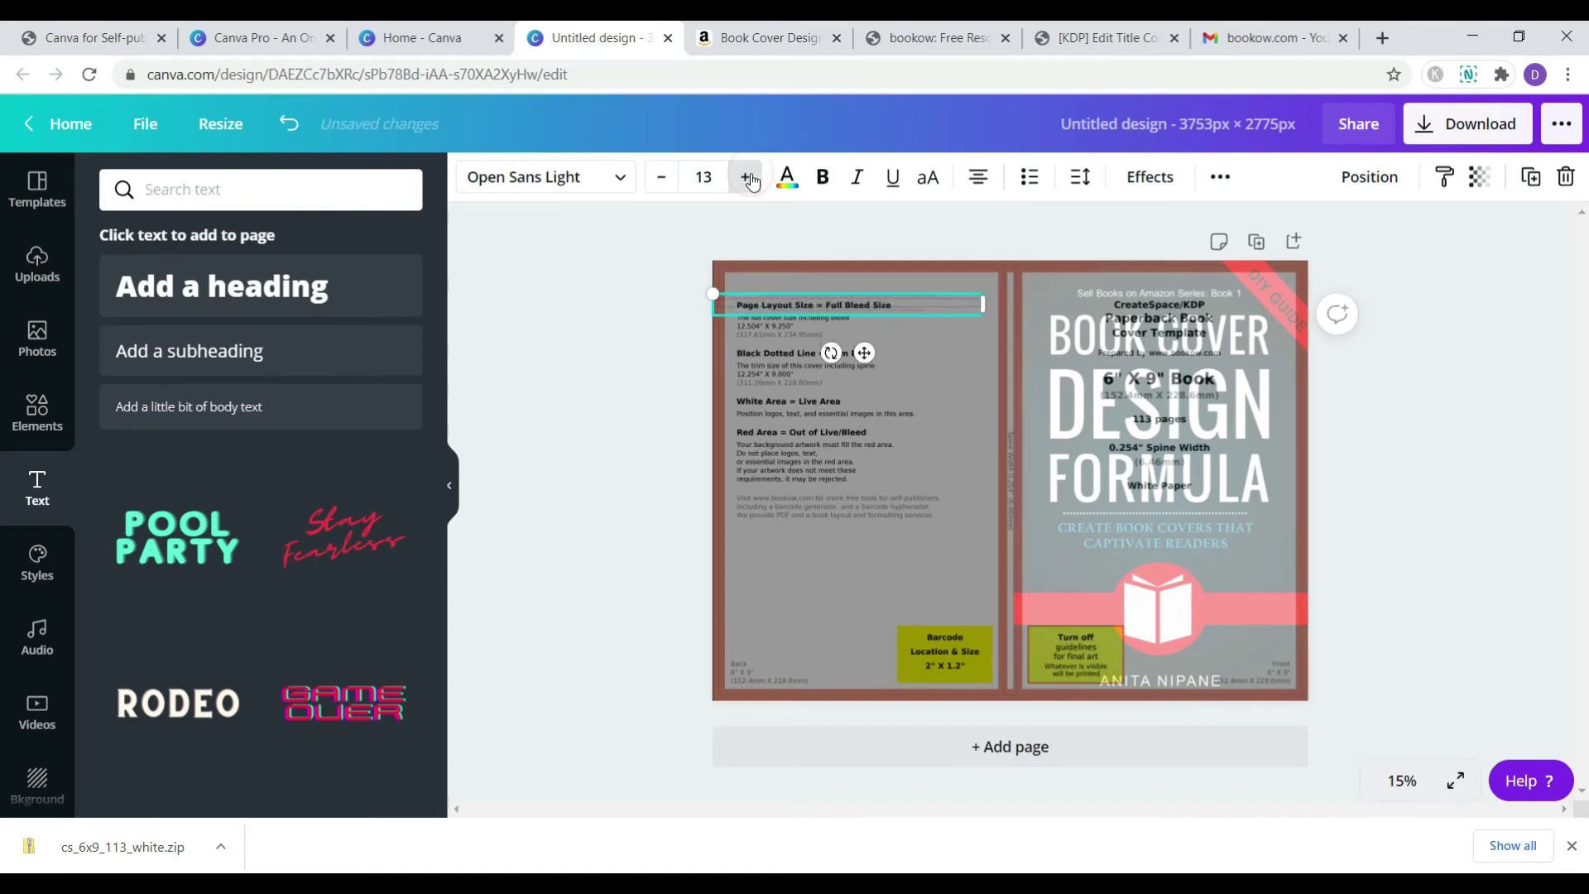
left_click(749, 177)
left_click(749, 177)
left_click(749, 178)
left_click(749, 177)
left_click(749, 177)
left_click(749, 177)
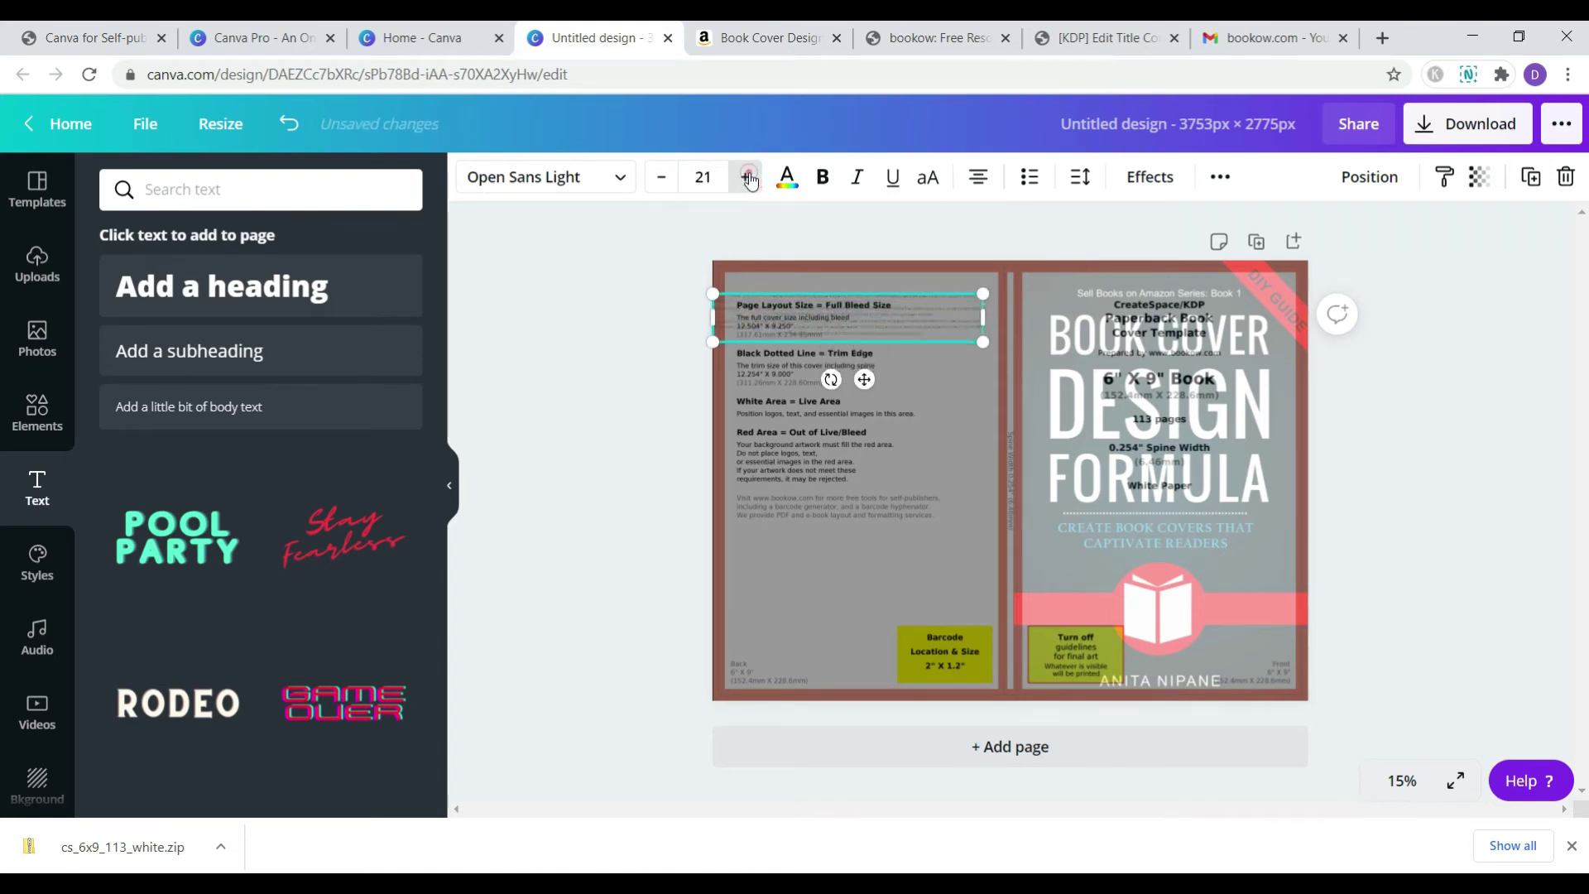
left_click(749, 178)
left_click(749, 177)
left_click(749, 177)
left_click(749, 177)
left_click(750, 177)
left_click(750, 177)
left_click(749, 177)
left_click(750, 177)
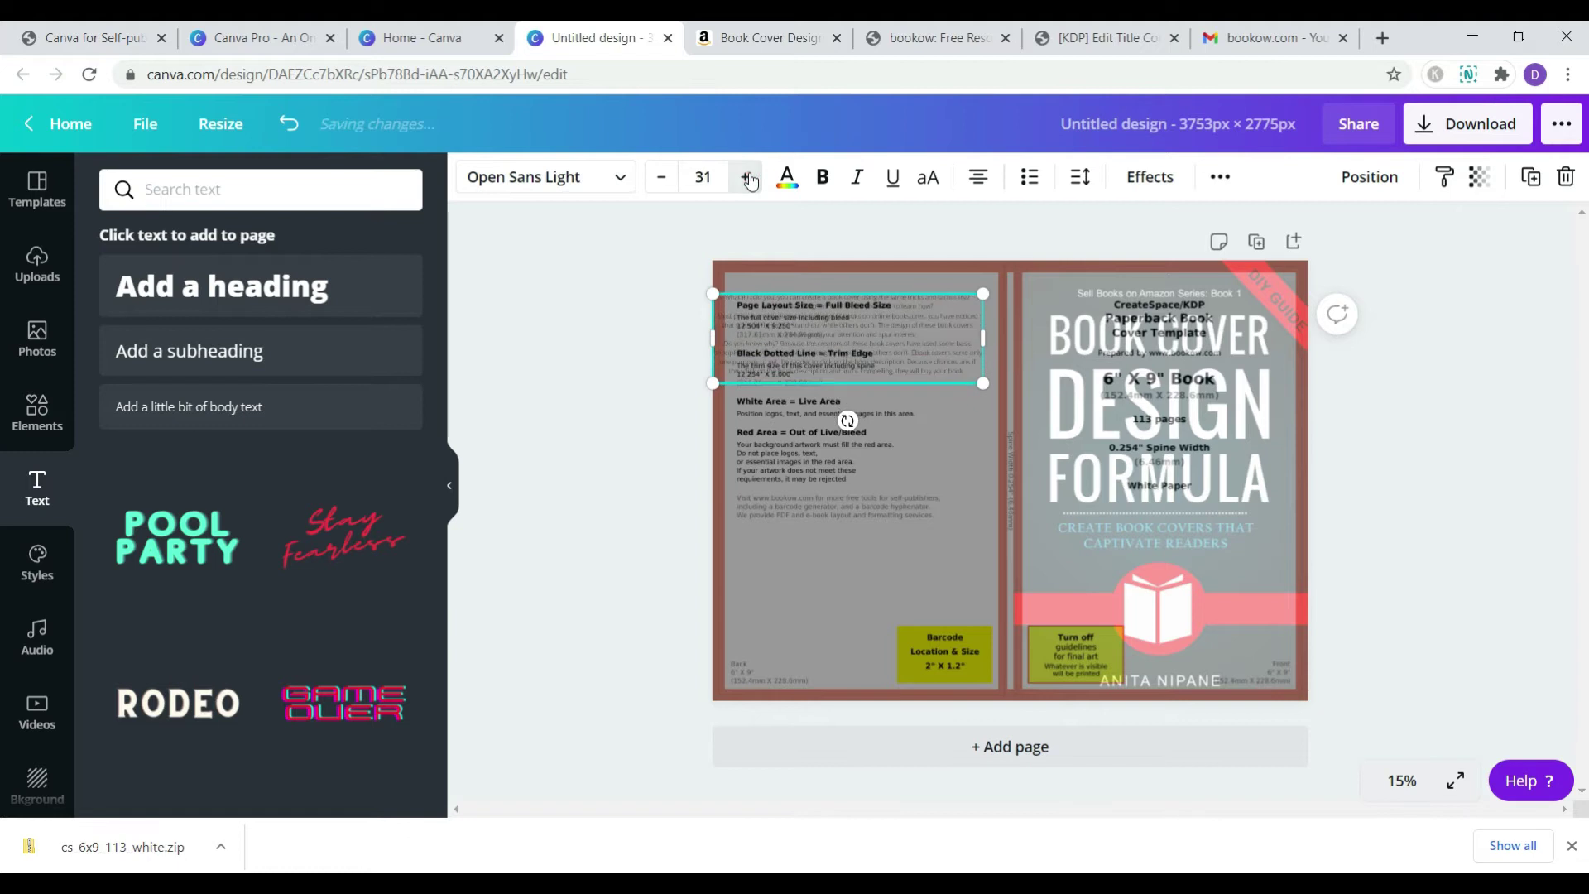
left_click(749, 177)
left_click(749, 178)
left_click(750, 177)
left_click(749, 177)
left_click(749, 177)
left_click(749, 177)
left_click(750, 177)
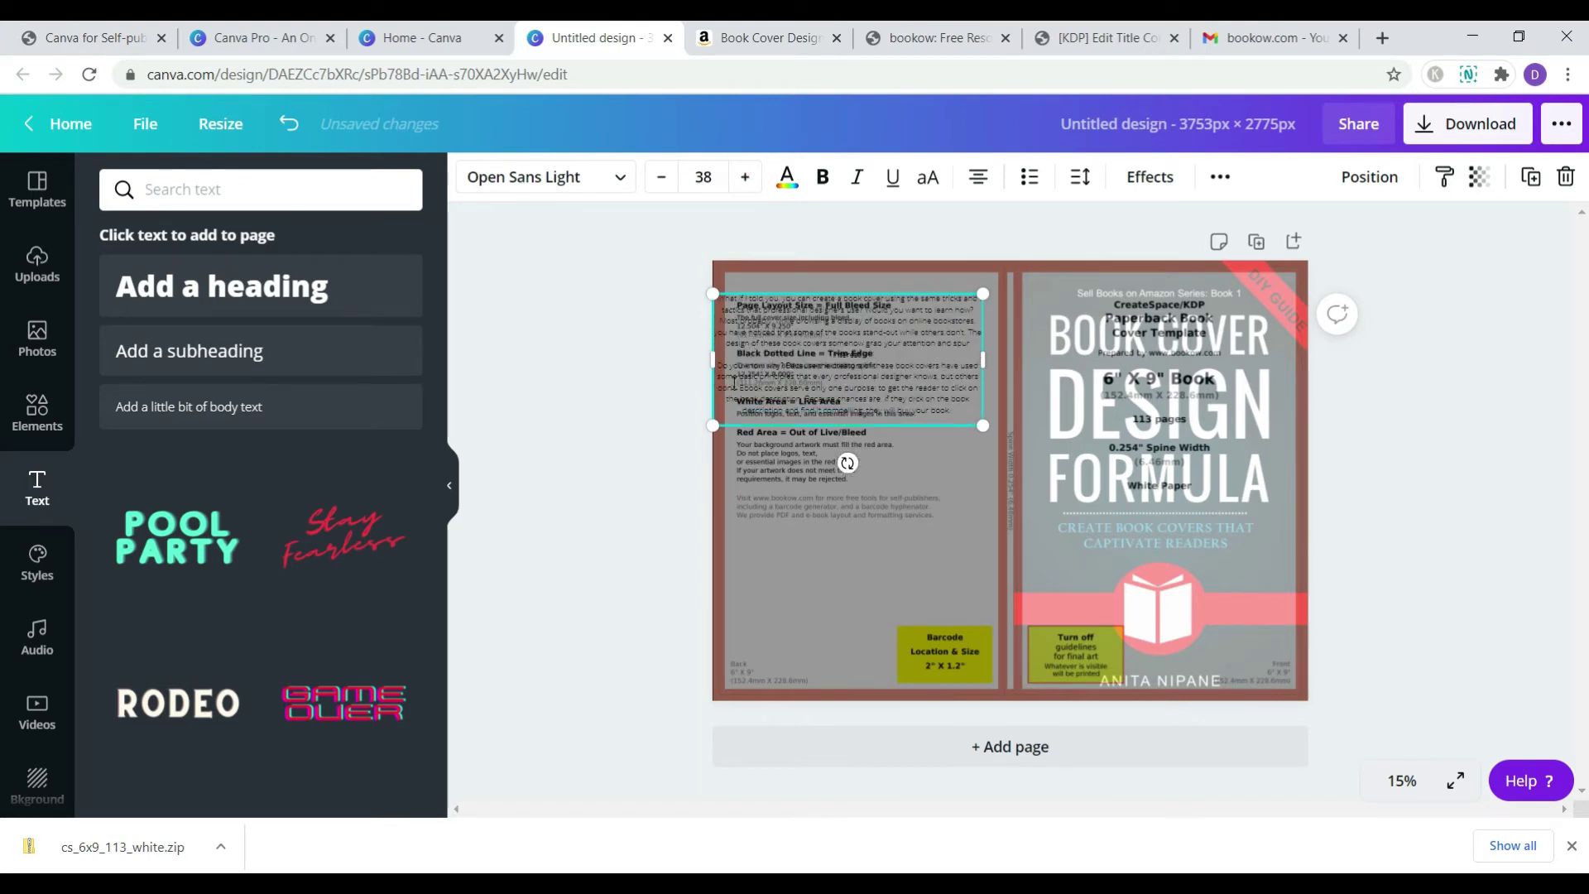
left_click_drag(711, 358, 745, 359)
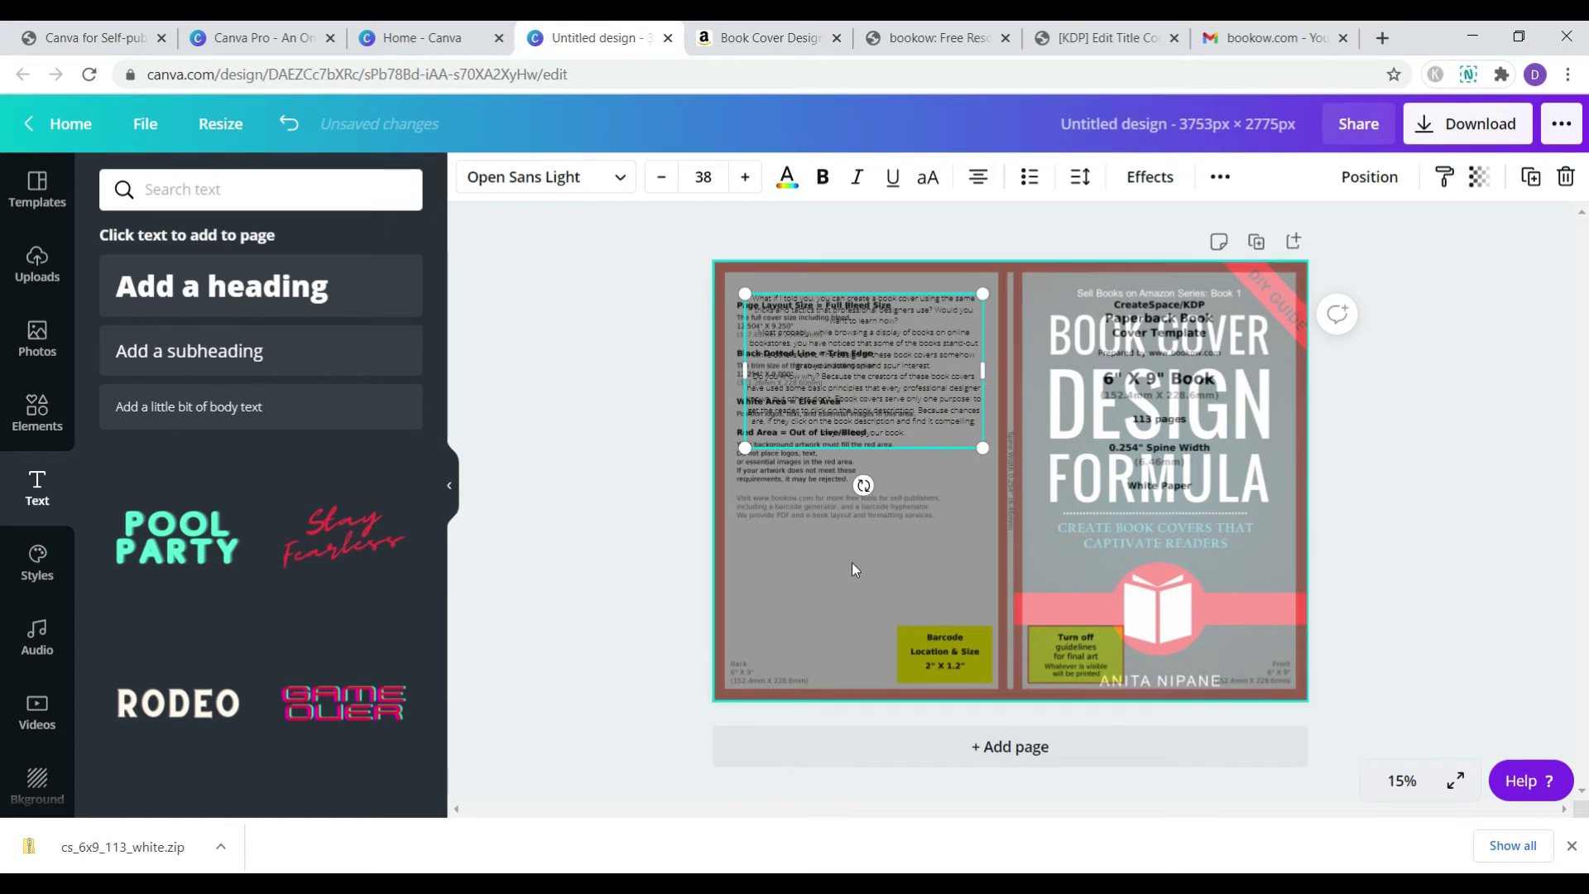
- Add the author's photo from uploads (search 'es'), shrink to about 575 px, place bottom-left
left_click(37, 282)
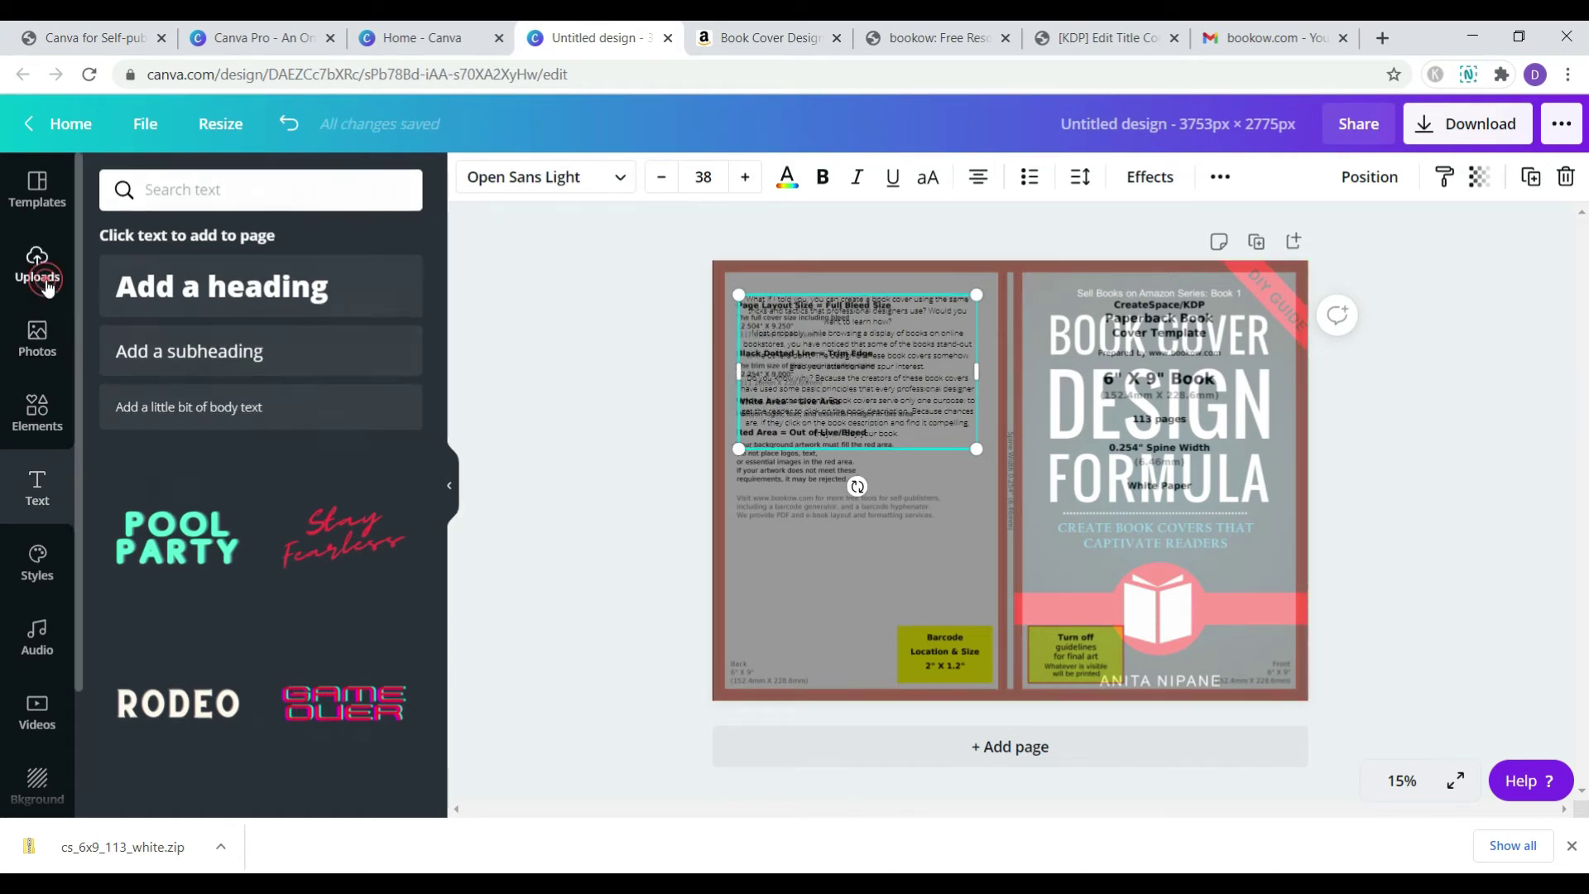
left_click(310, 193)
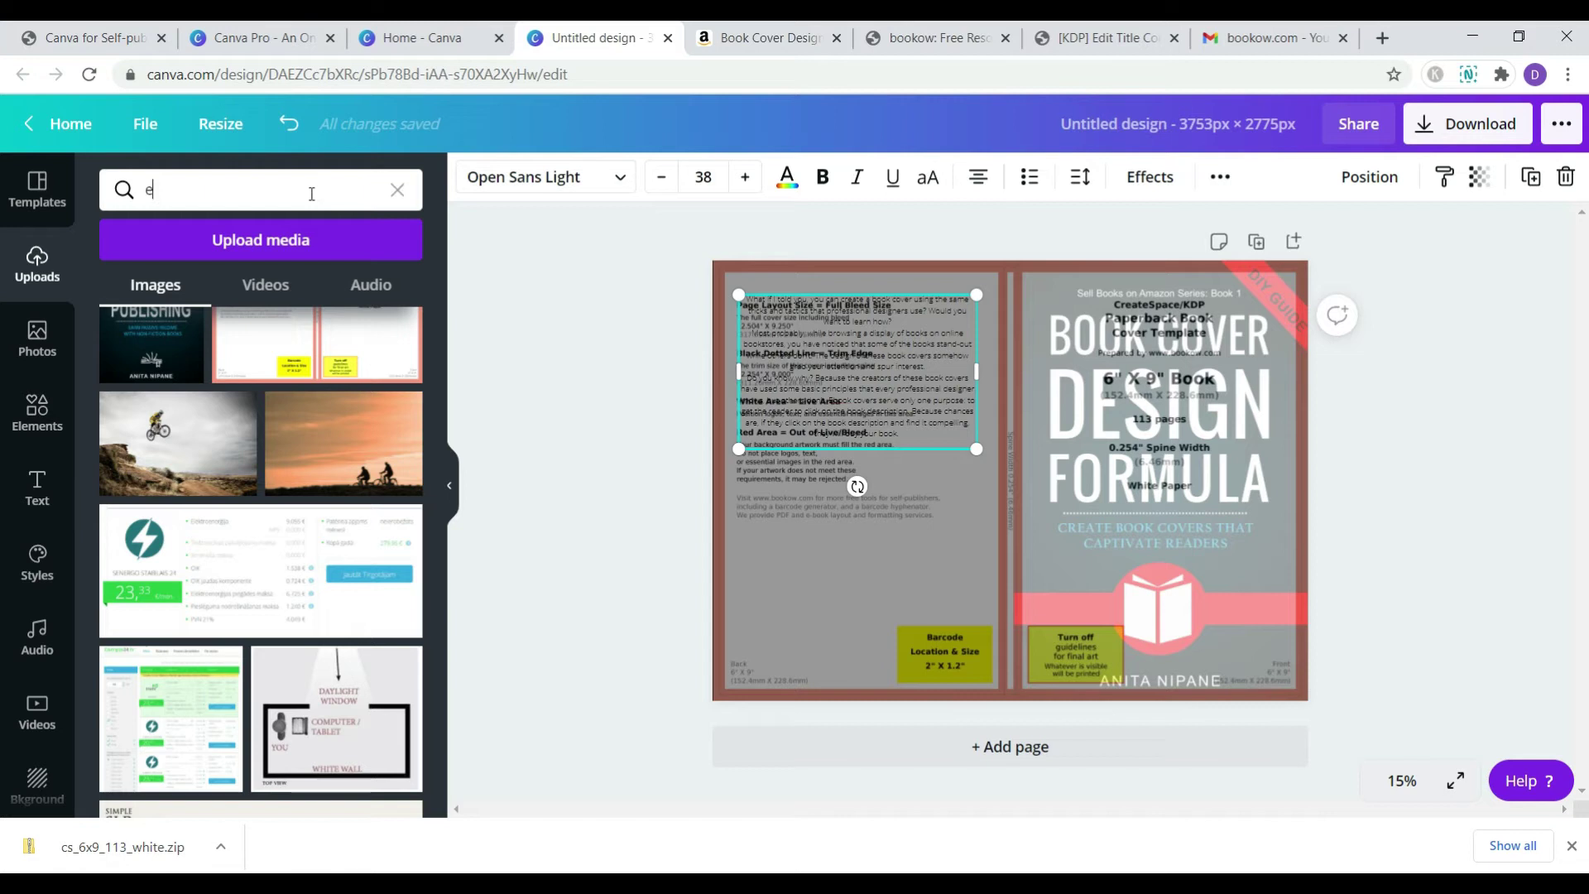
type("es")
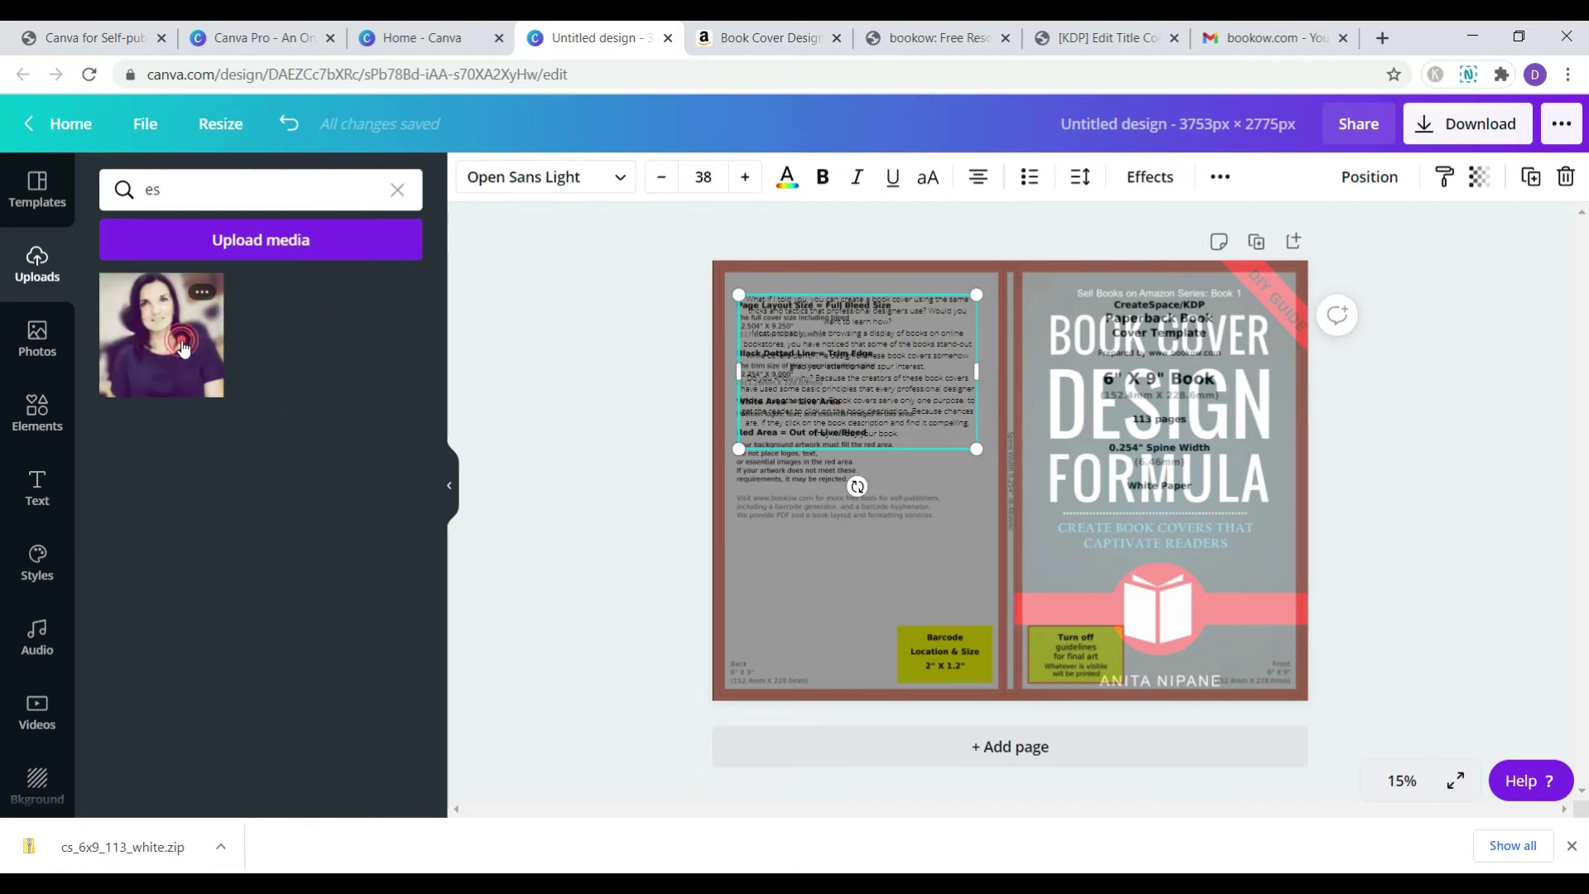
left_click(174, 340)
left_click_drag(1187, 304, 911, 520)
left_click_drag(880, 577, 794, 591)
left_click_drag(839, 673, 794, 636)
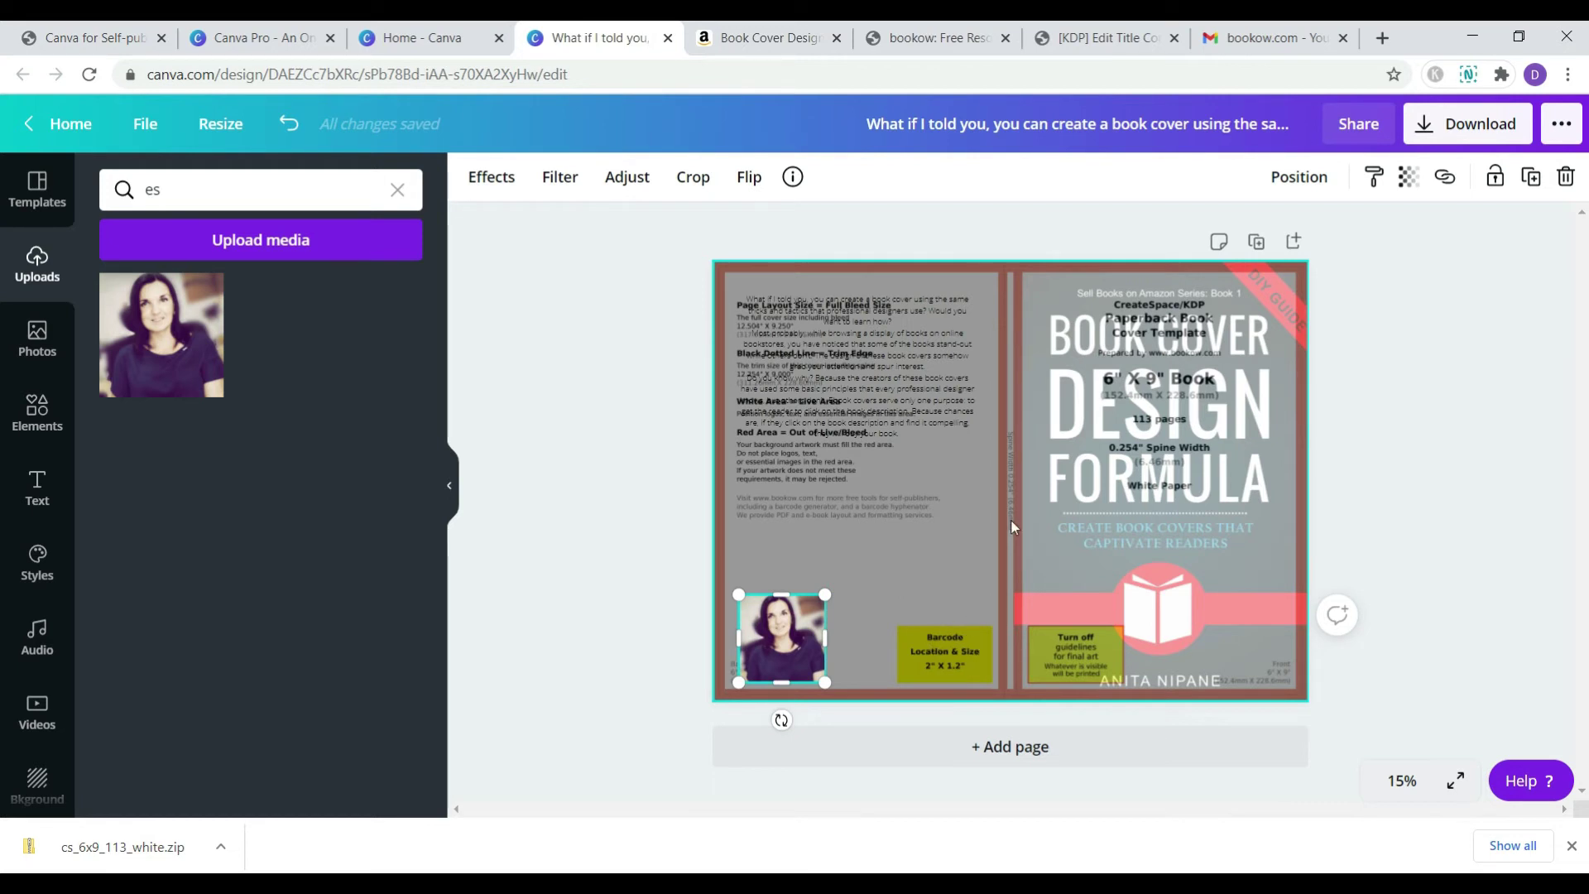
- Add a subheading reading 'BOOK COVER DESIGN FORMULA', shrink it and set it in Anton
left_click(35, 493)
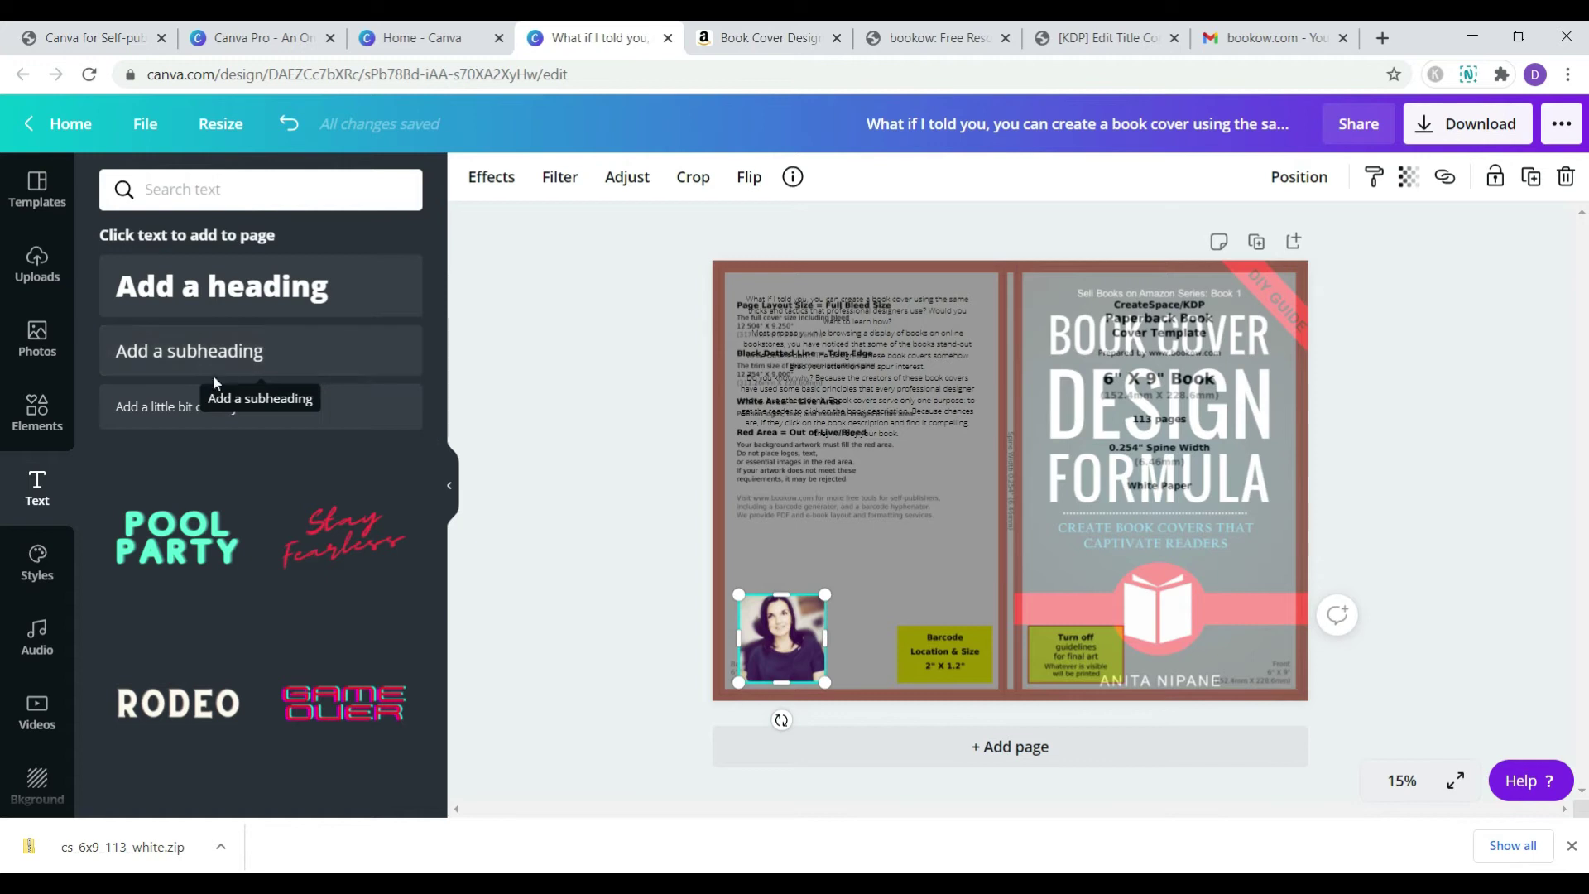
left_click(211, 369)
type("BOOK")
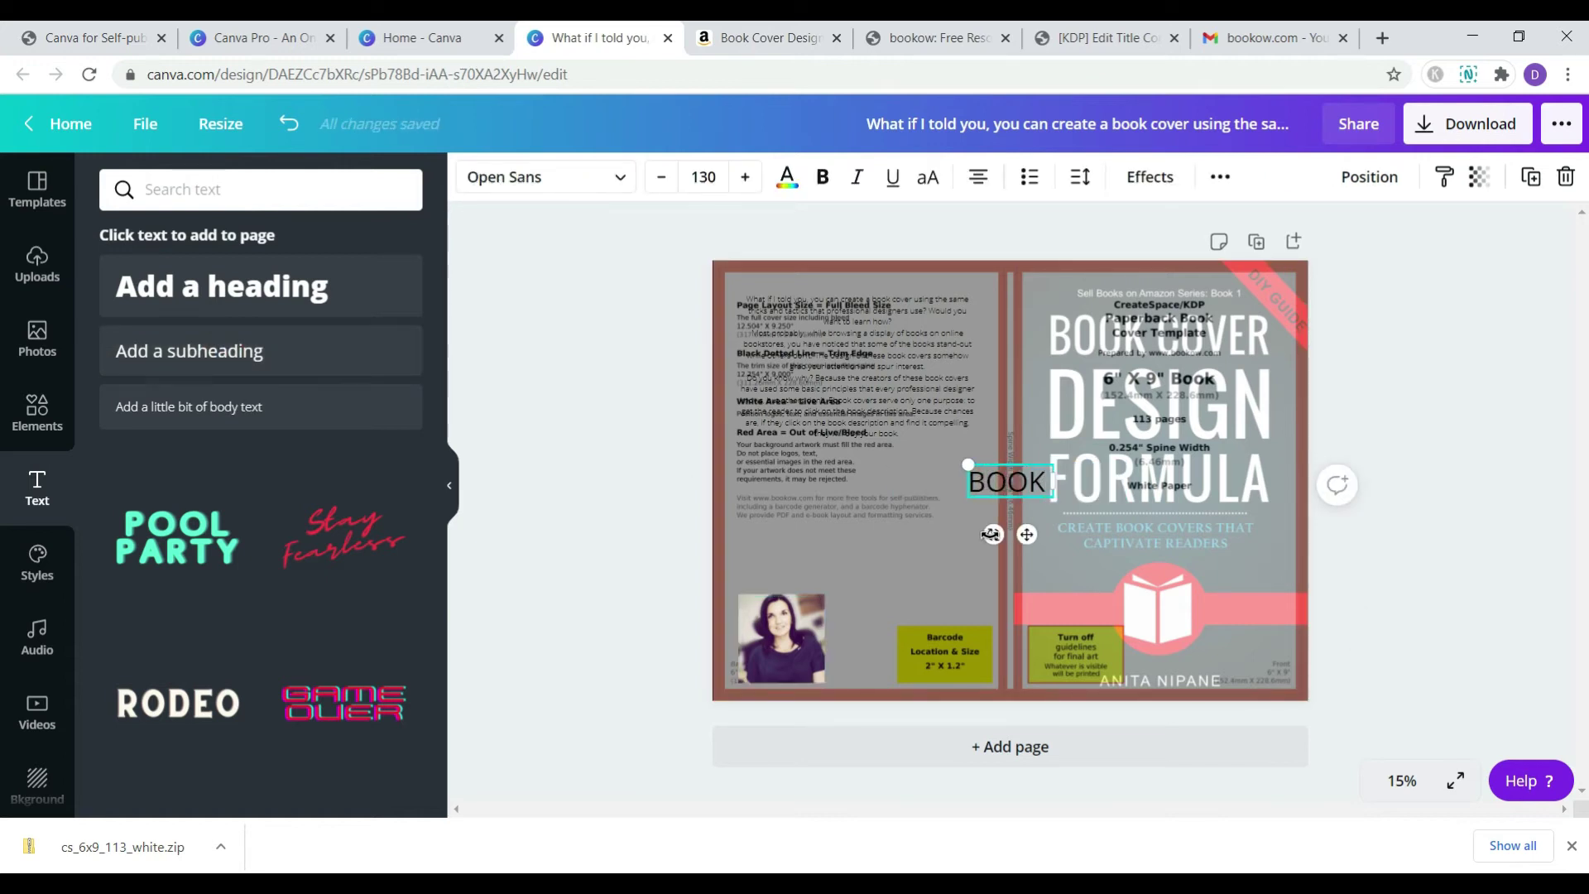
type(" COVER DESIGN FO")
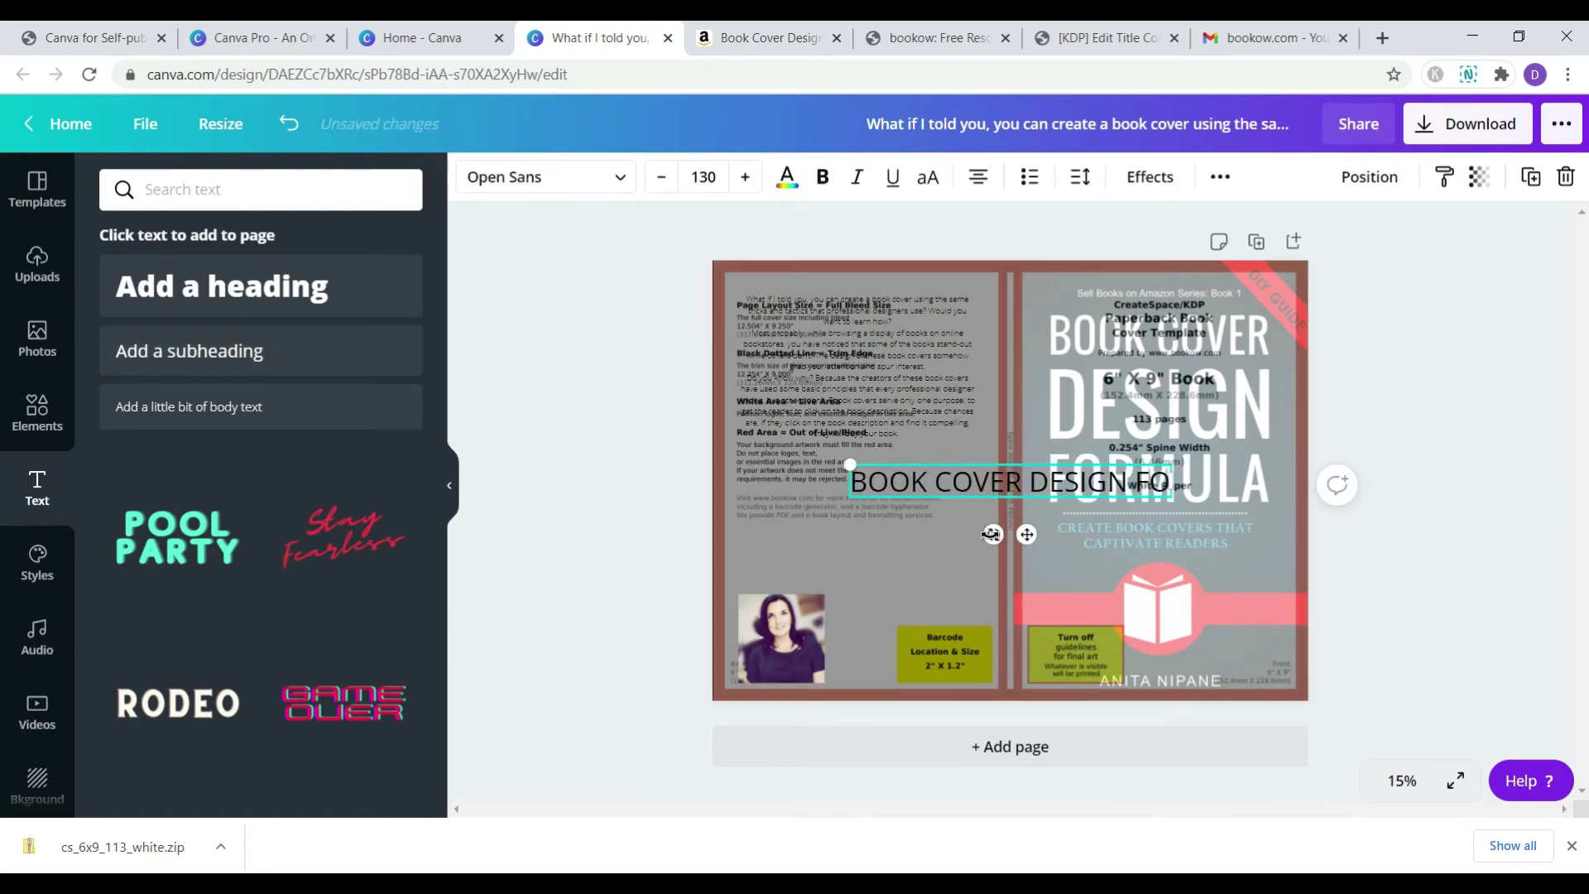
type("RMULA")
left_click_drag(800, 463, 1010, 481)
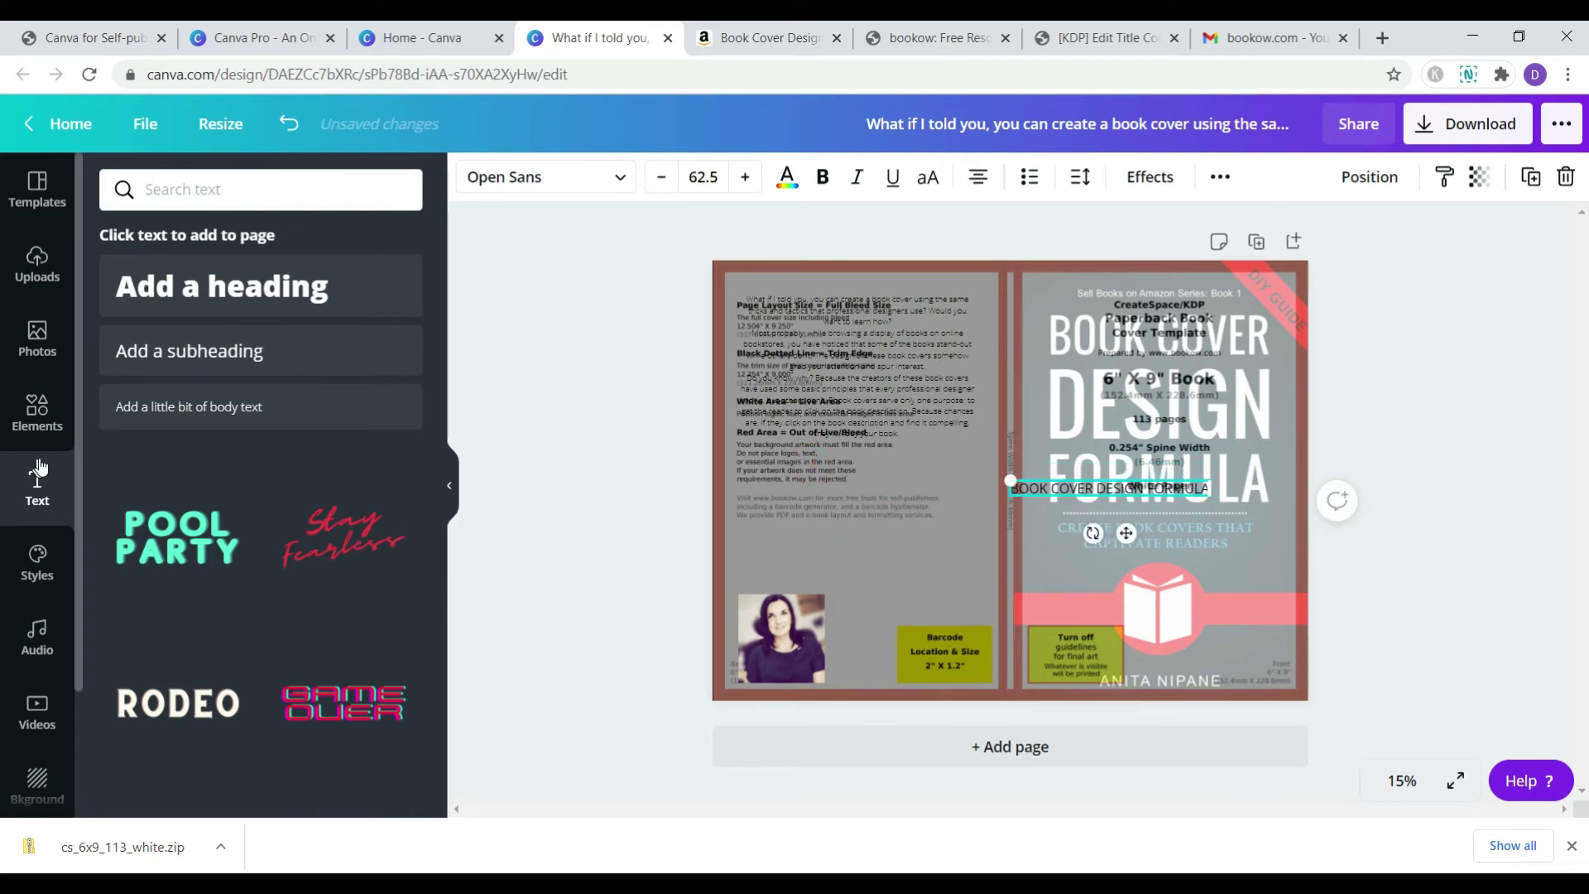
left_click(629, 189)
scroll(310, 398, "down", 5)
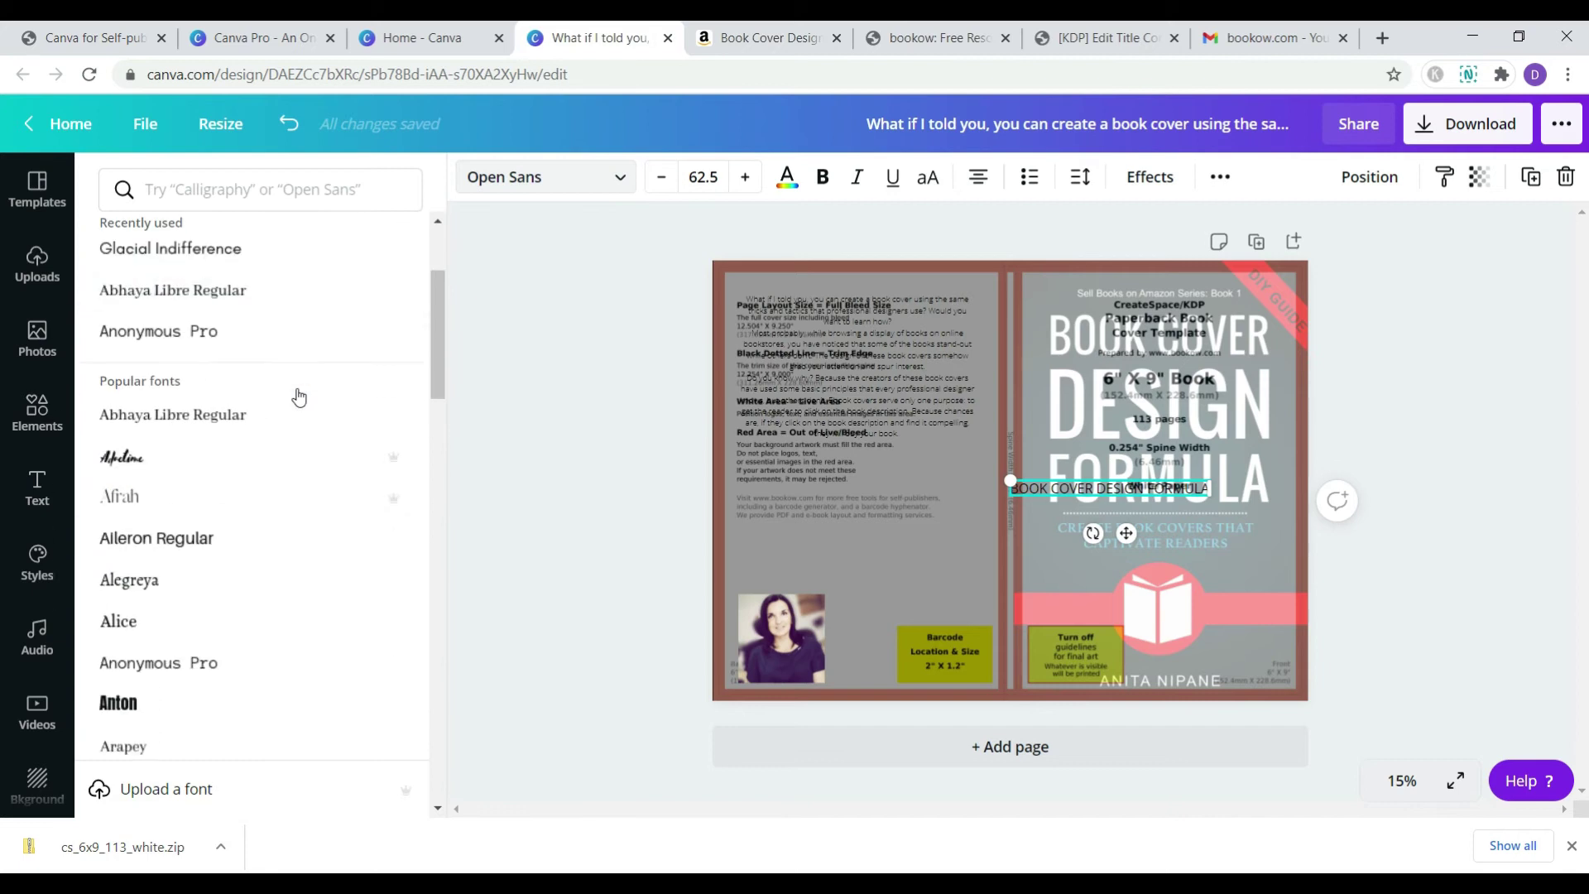
left_click(200, 474)
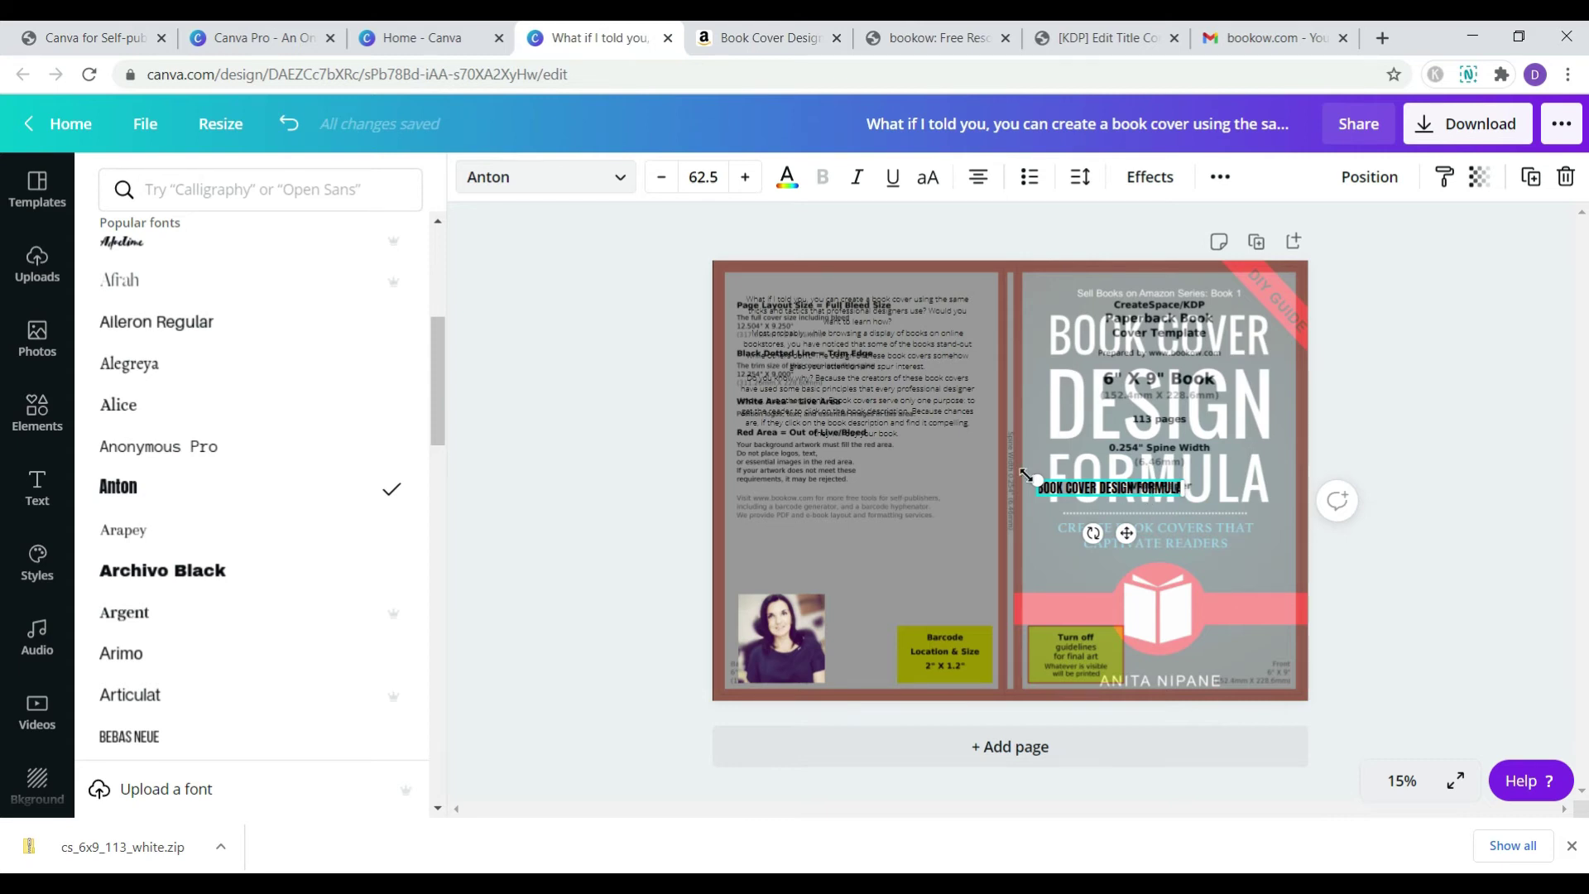
- Rotate the title vertical, colour it white, switch to Bebas Neue, and move it up the spine
left_click_drag(1092, 533, 1016, 412)
left_click(785, 178)
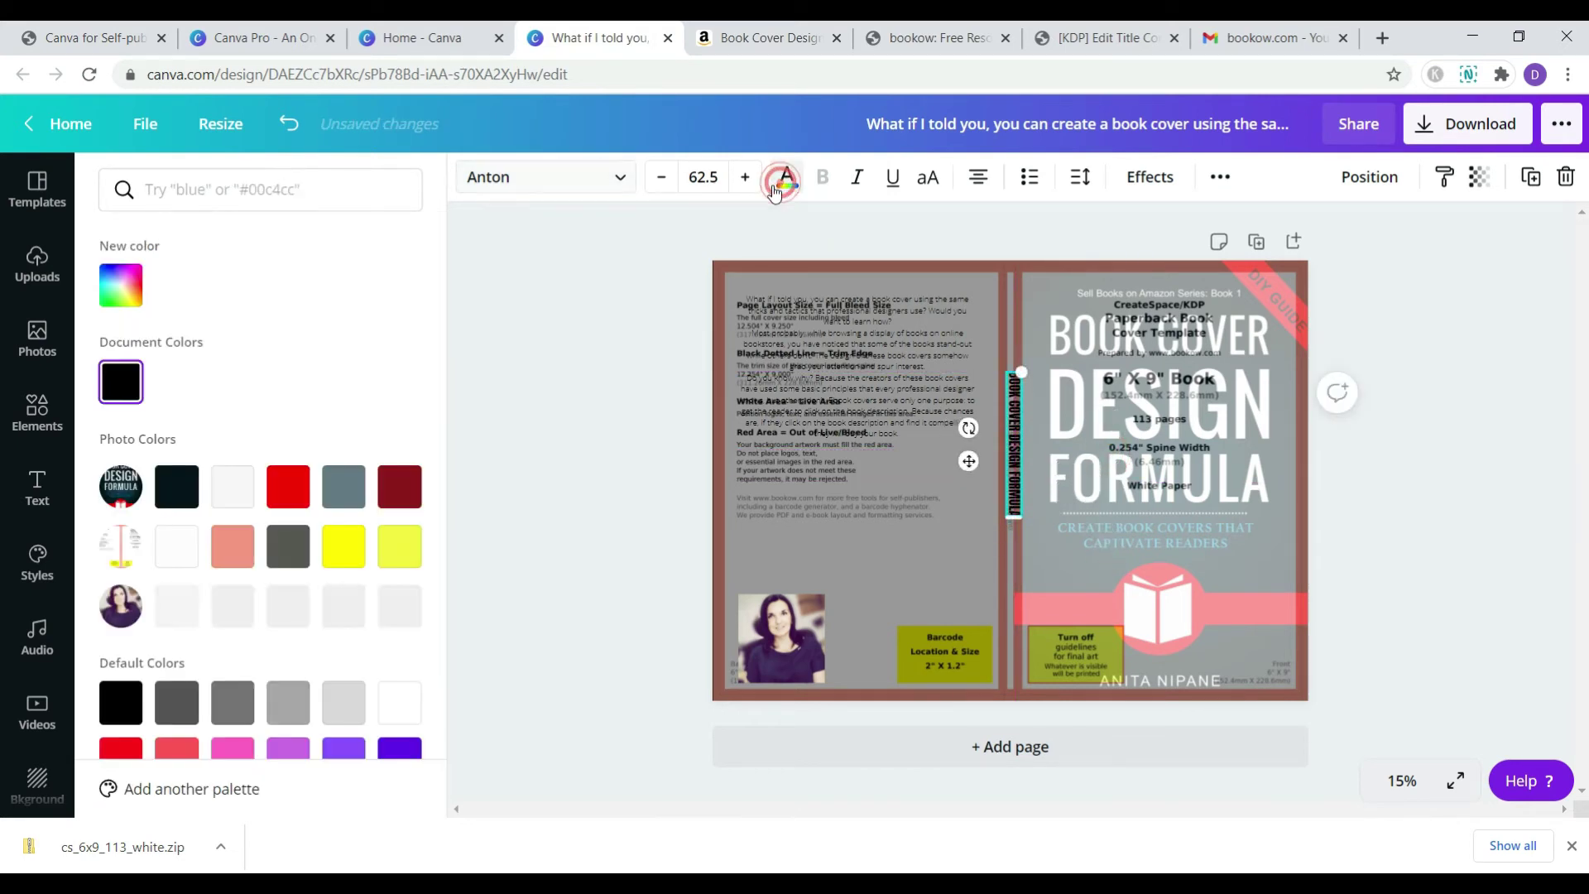
left_click(180, 553)
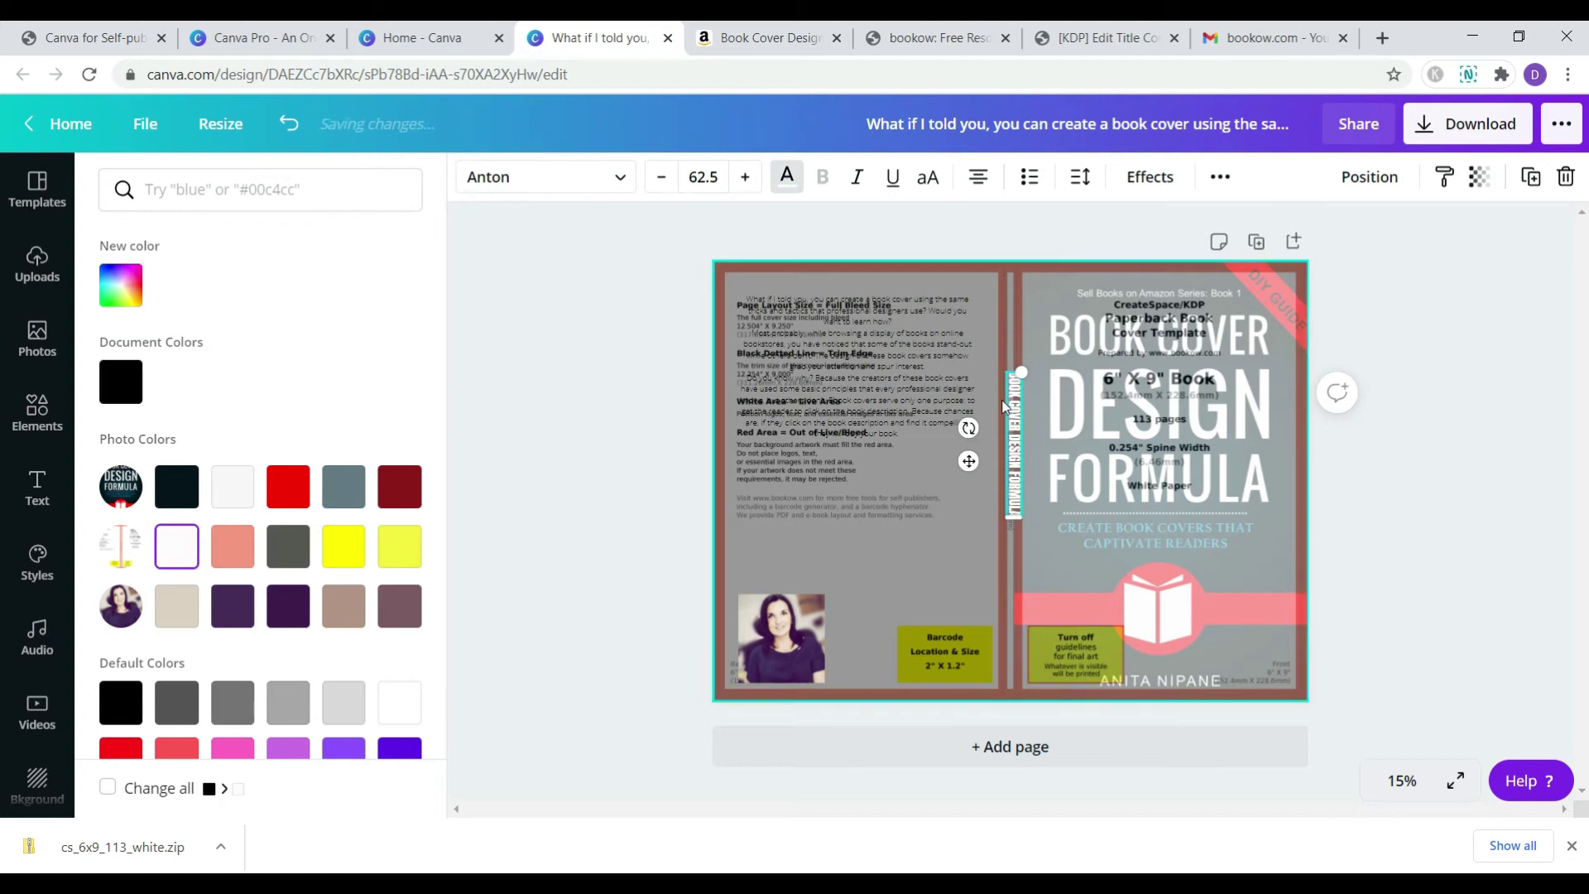
left_click_drag(1019, 376, 1011, 387)
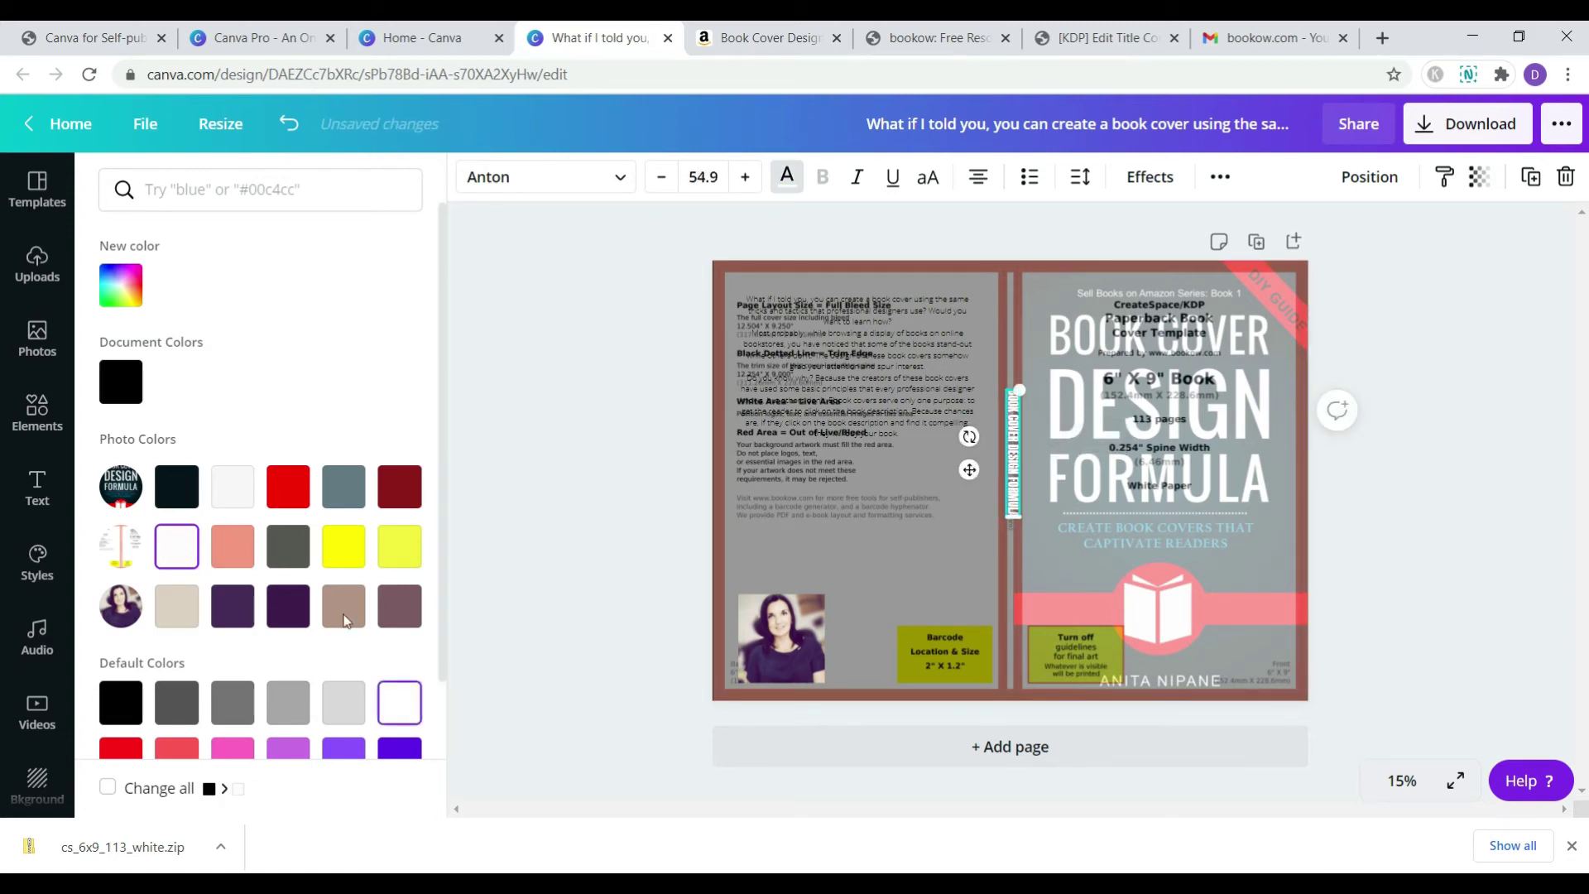
left_click(613, 177)
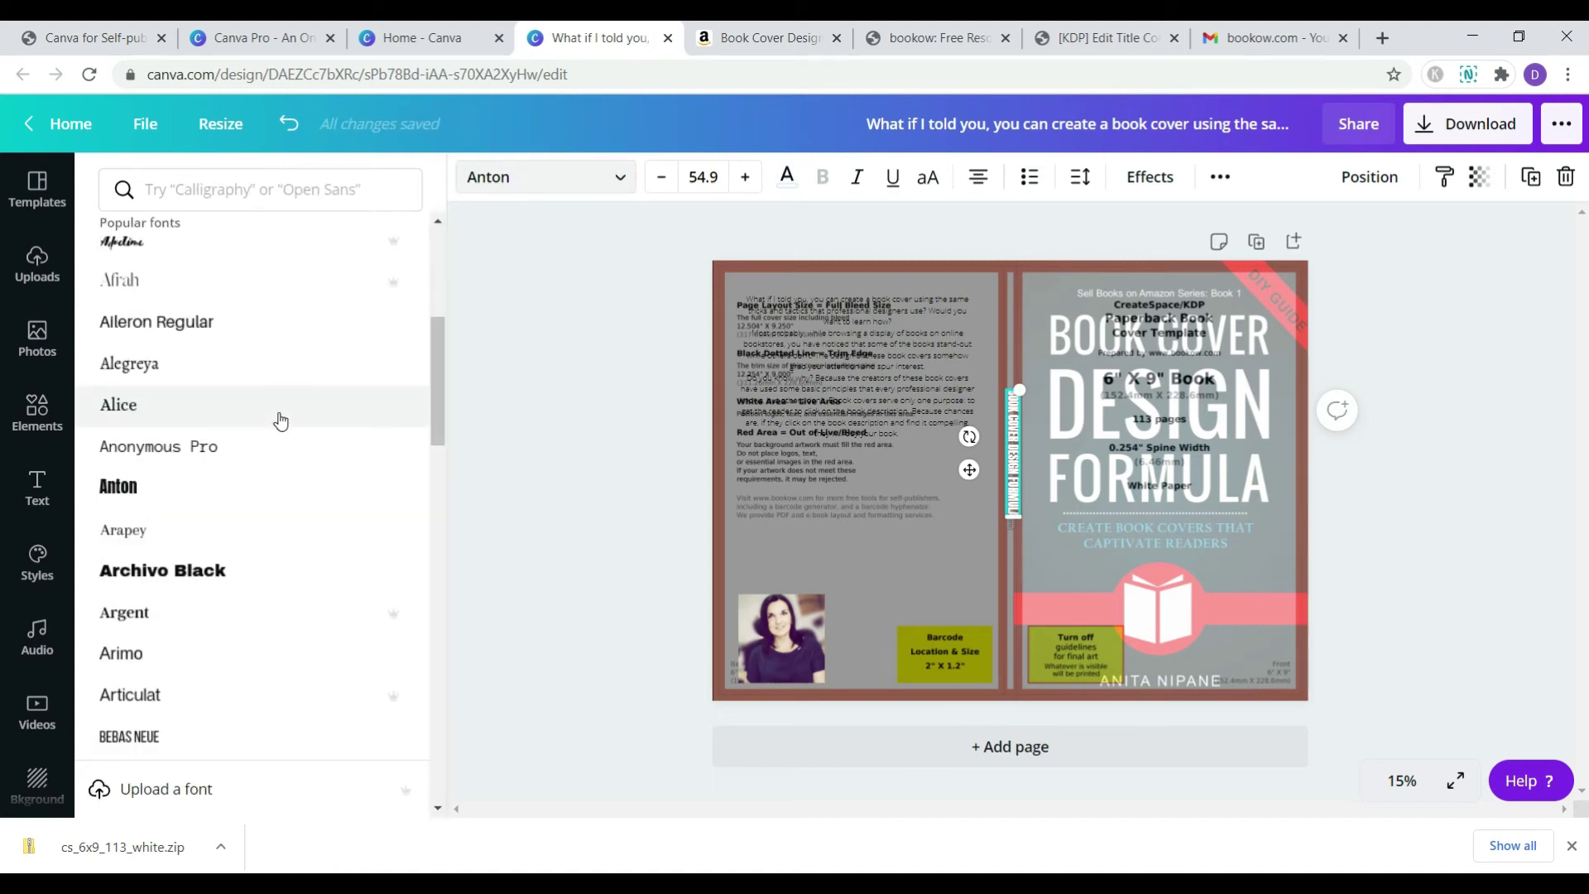
scroll(277, 418, "down", 4)
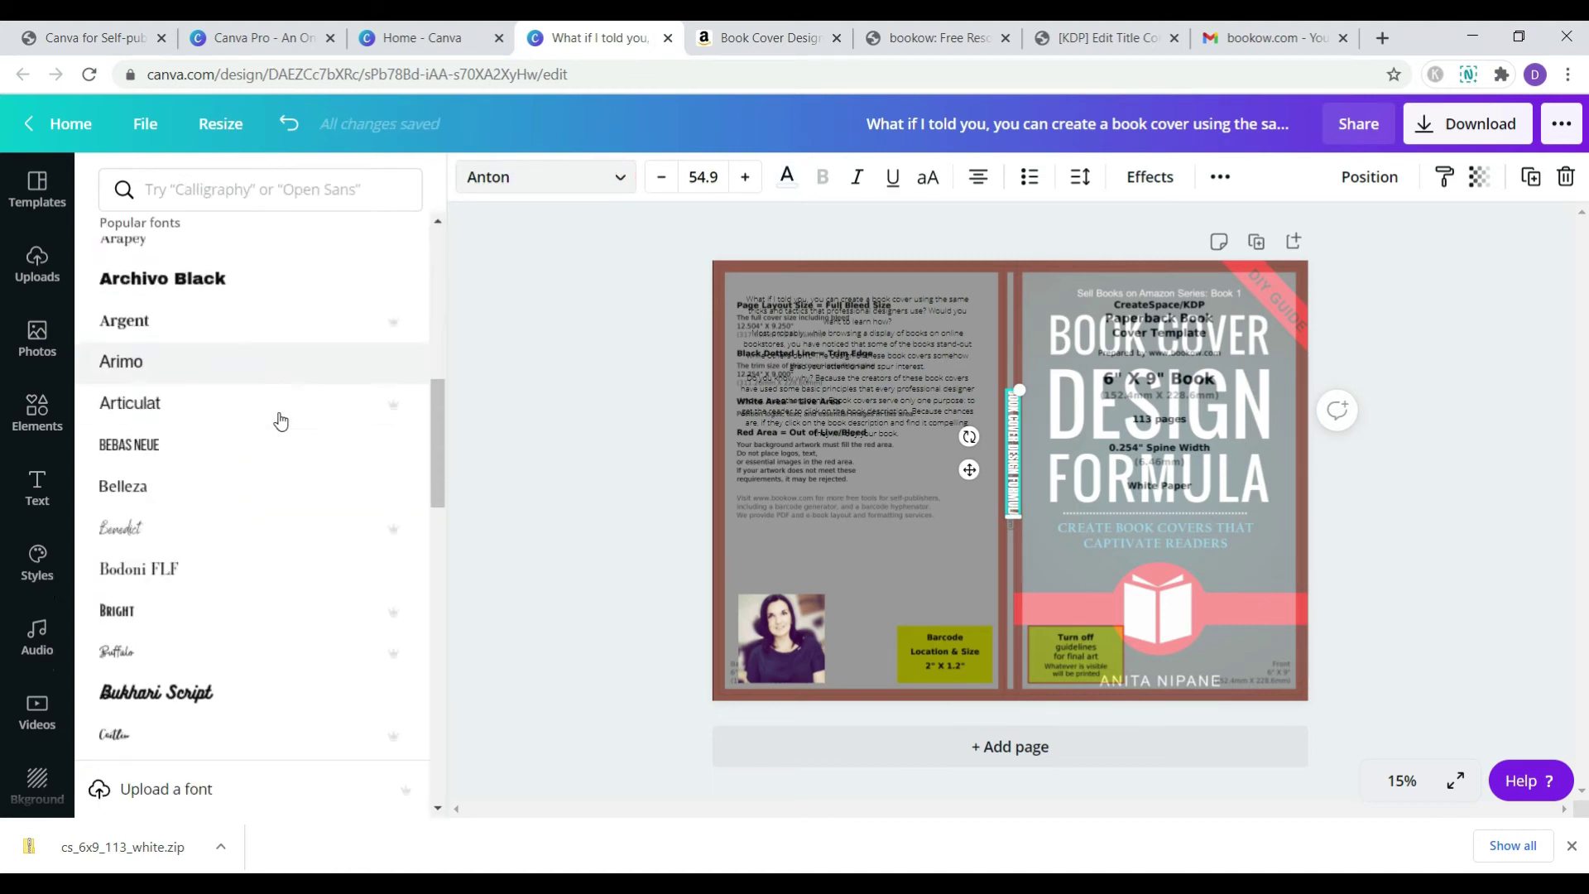
left_click(219, 427)
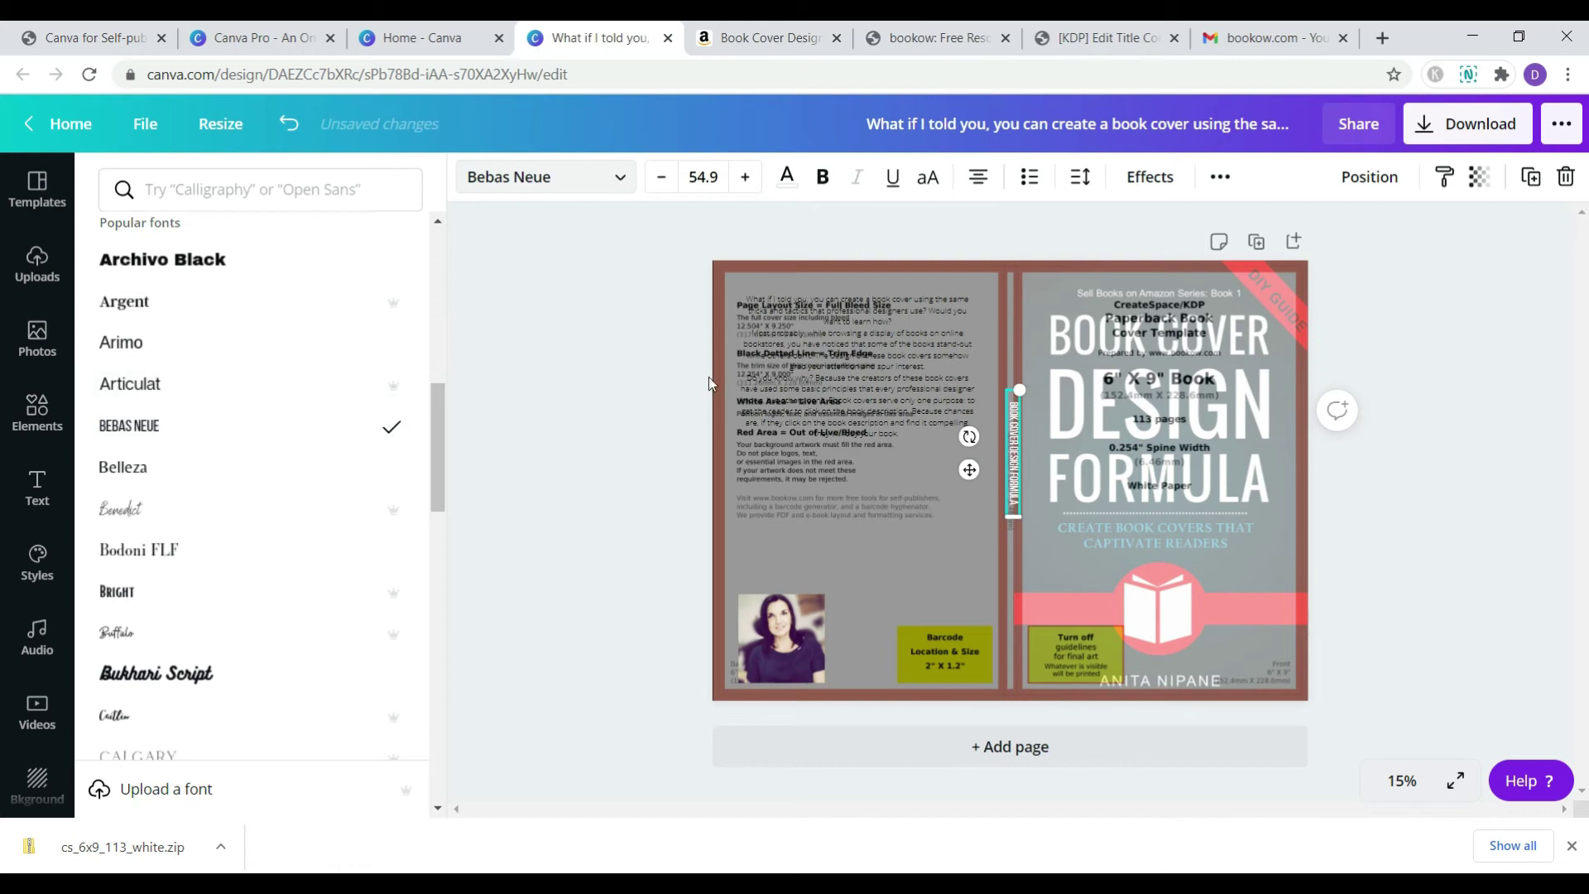
left_click_drag(1015, 431, 1013, 325)
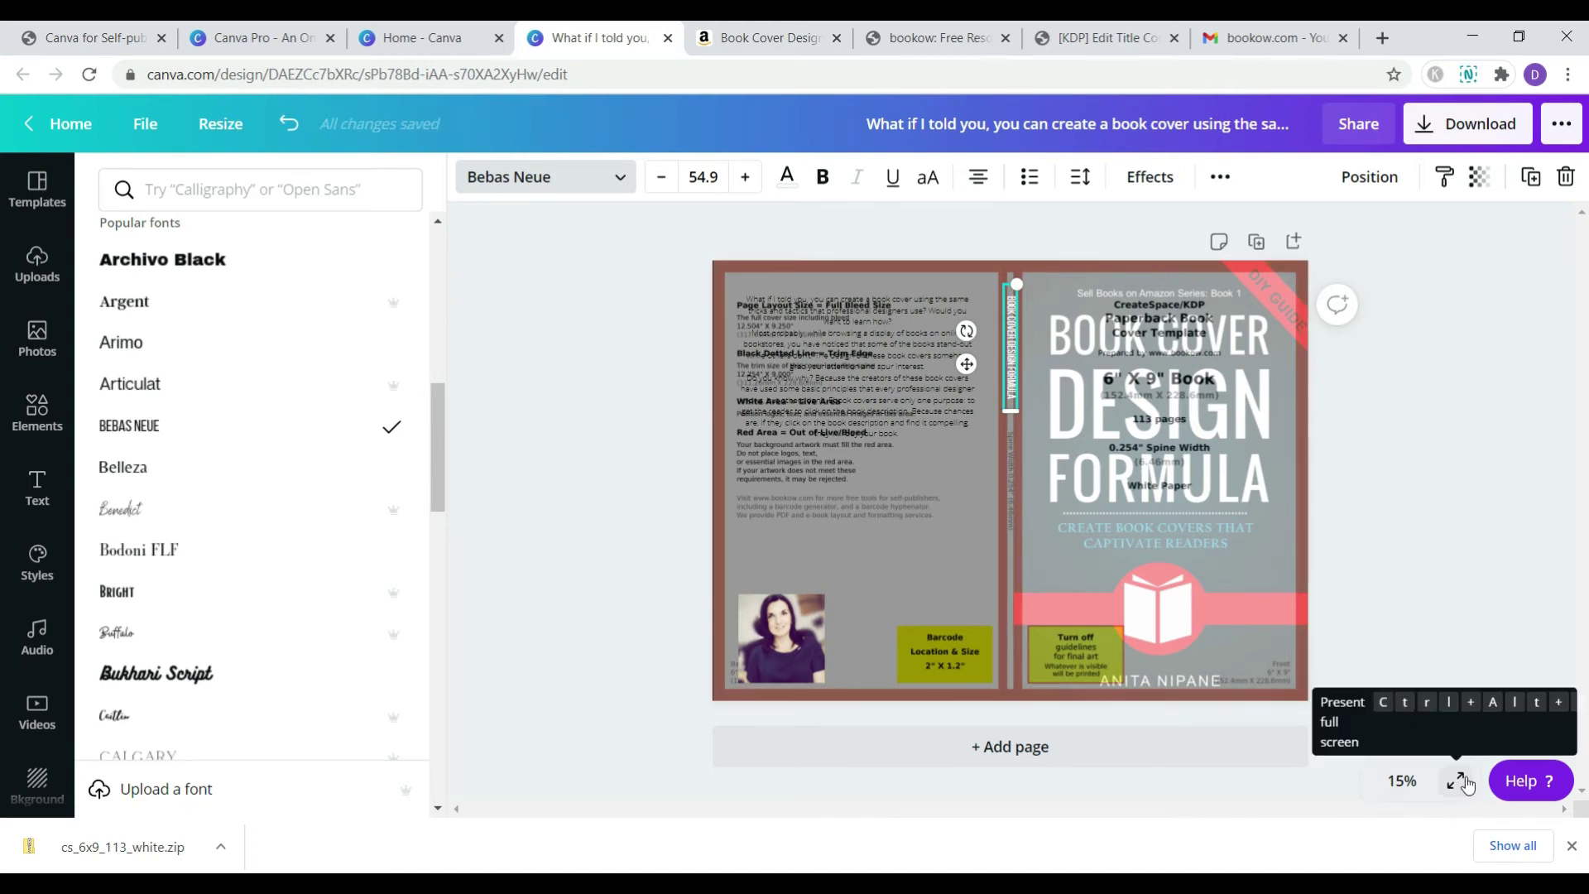
- Zoom to 50%, shrink the spine title and move it up the spine
left_click(1417, 782)
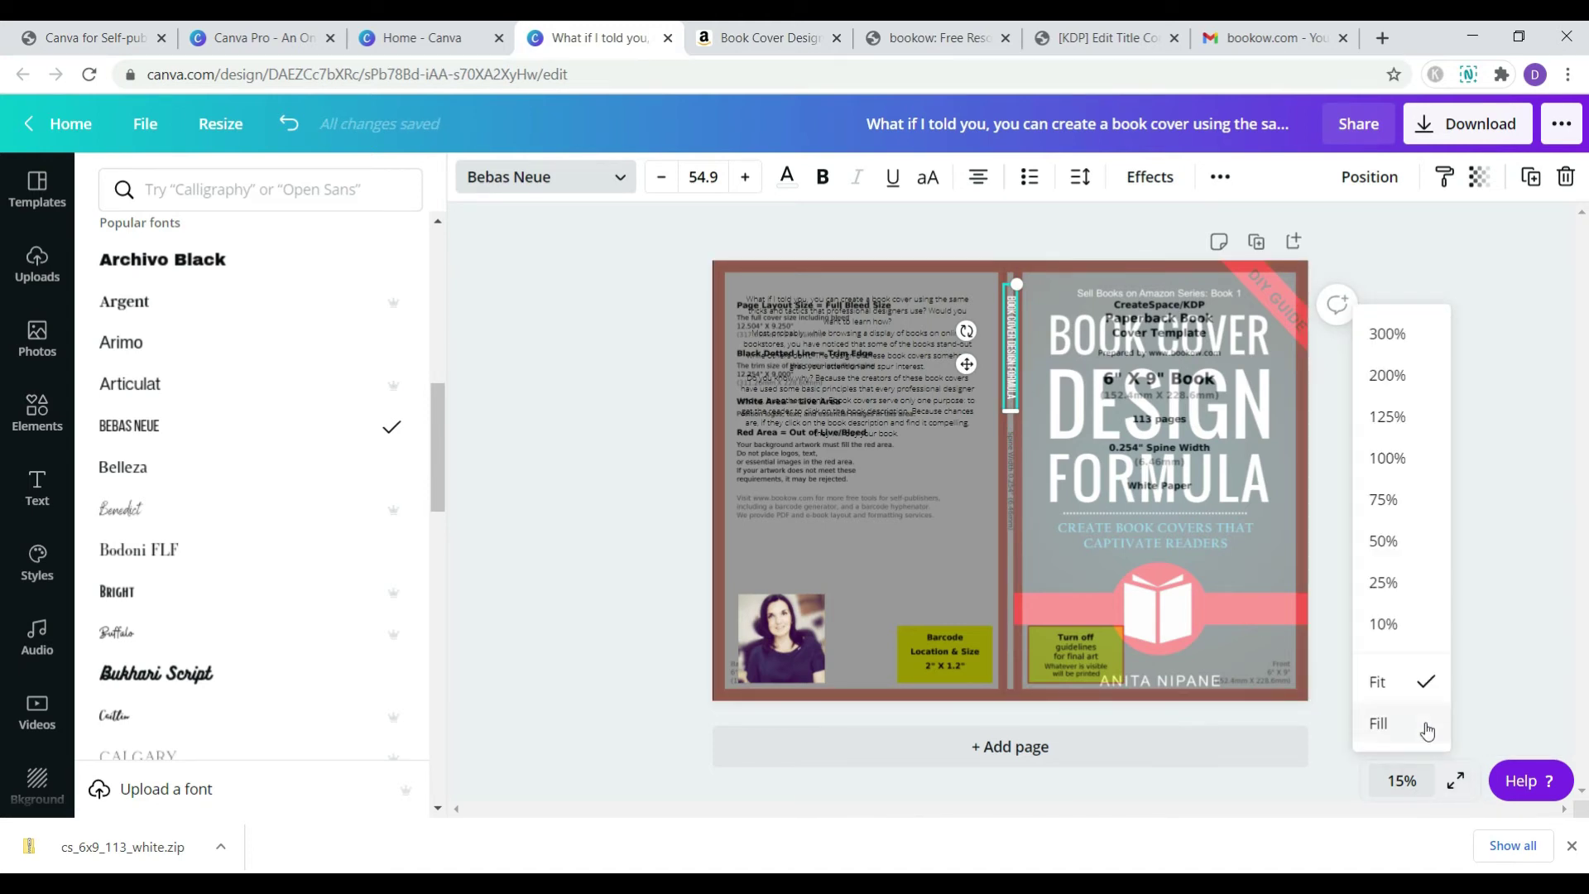
left_click(1416, 542)
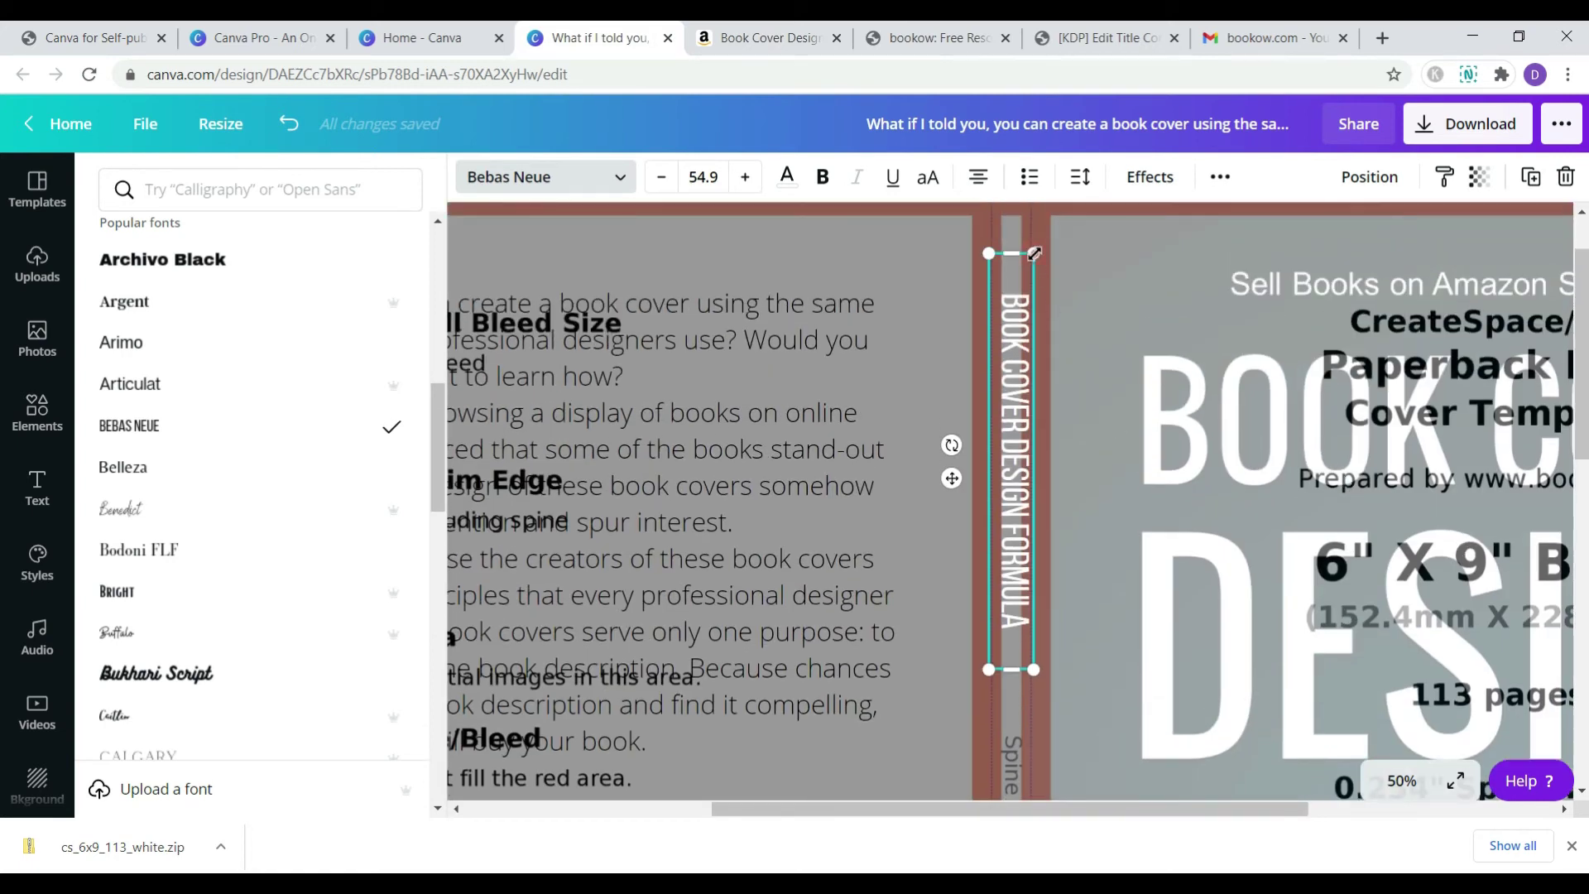
left_click_drag(1034, 253, 998, 343)
left_click_drag(1023, 416, 1019, 305)
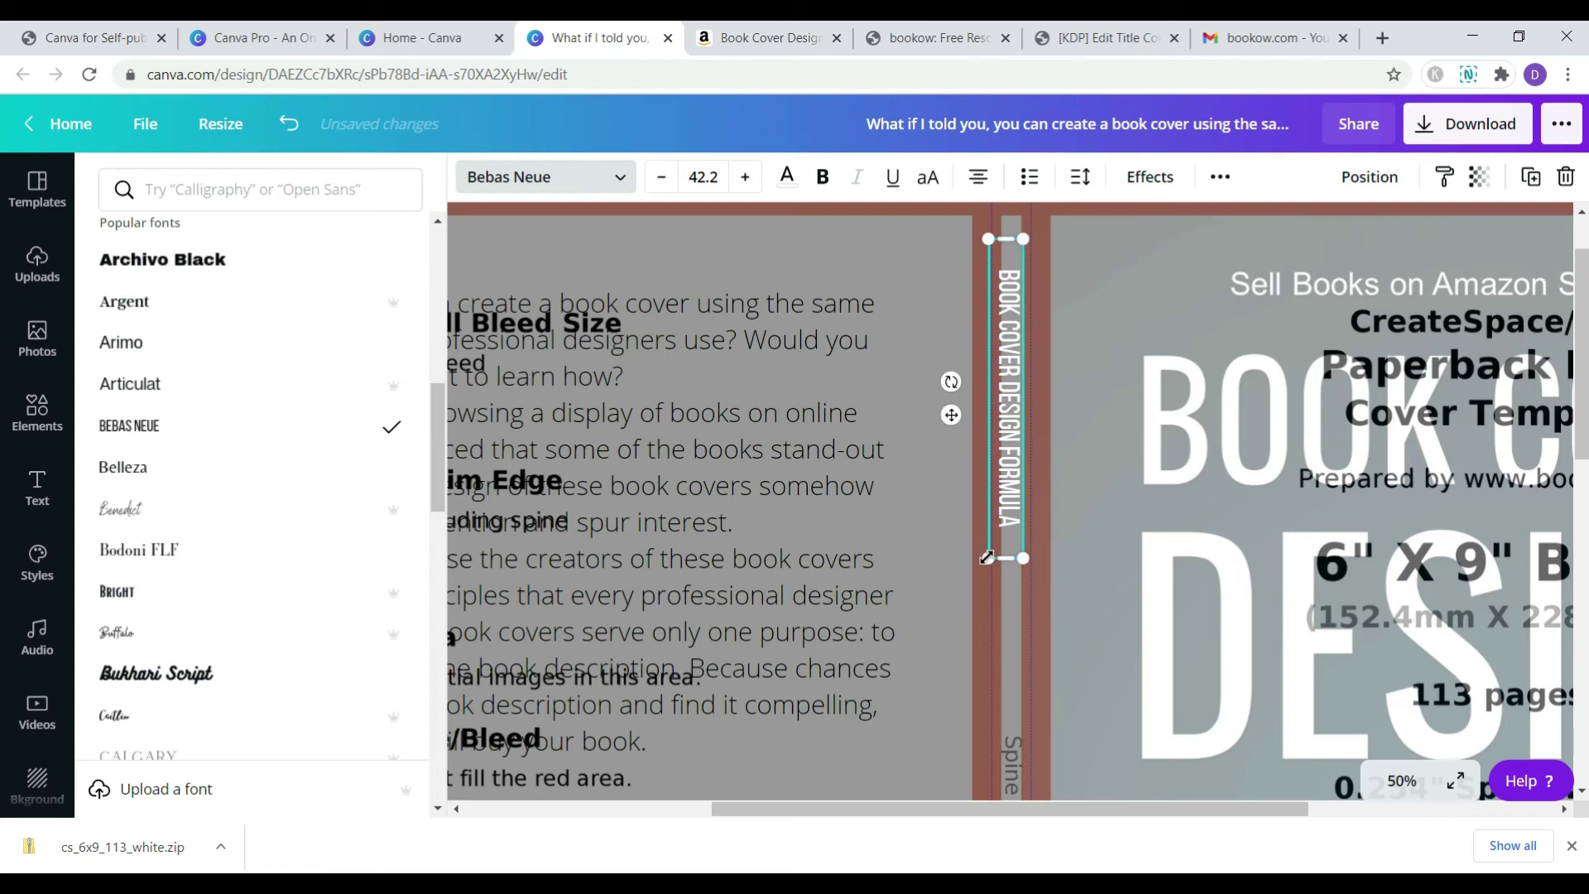
- Trim the title to size 32.2 and place a duplicate below it on the lower spine
left_click_drag(986, 558, 1004, 511)
left_click_drag(1010, 241, 1016, 288)
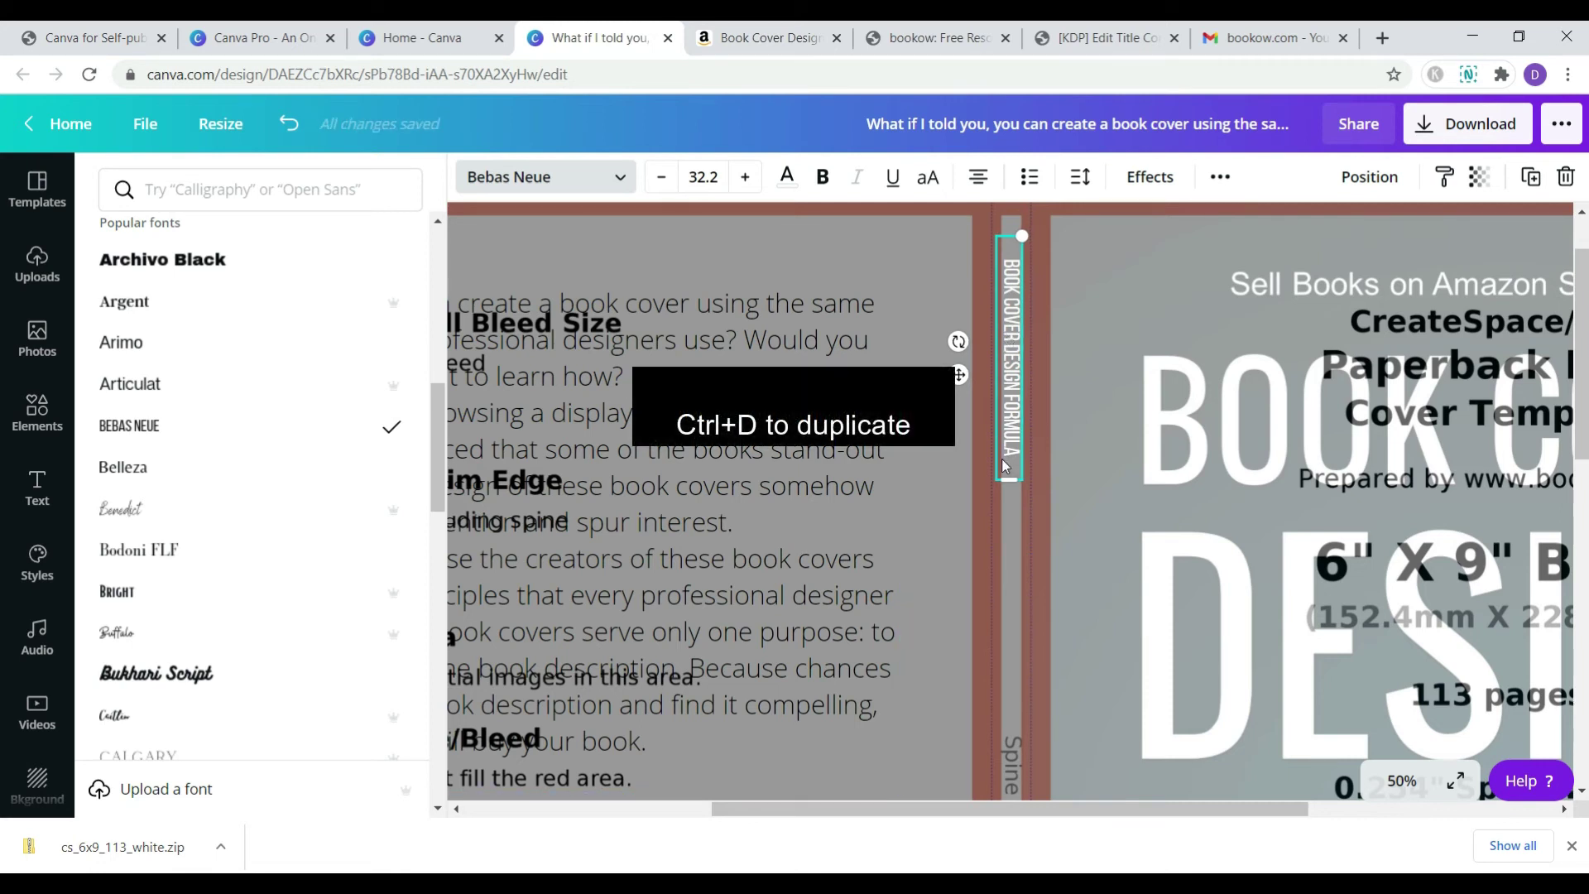
key("ctrl+d")
left_click_drag(1019, 454, 1007, 737)
- Replace the duplicate's text with the author's name and align it to the spine's lower end
double_click(1015, 658)
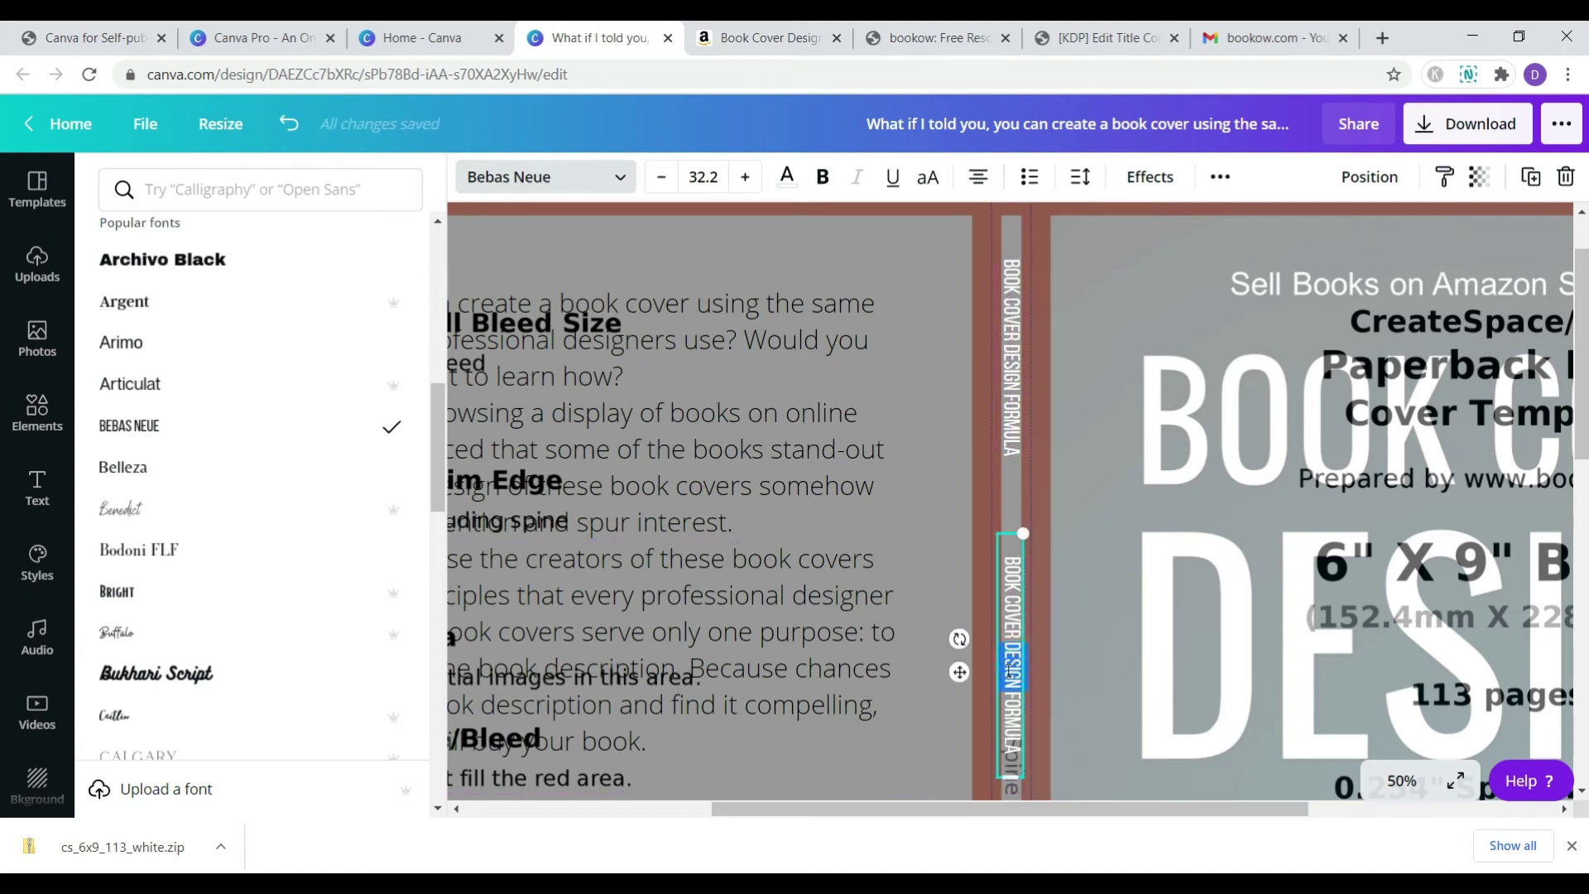
key("ctrl+a")
type("ANITA")
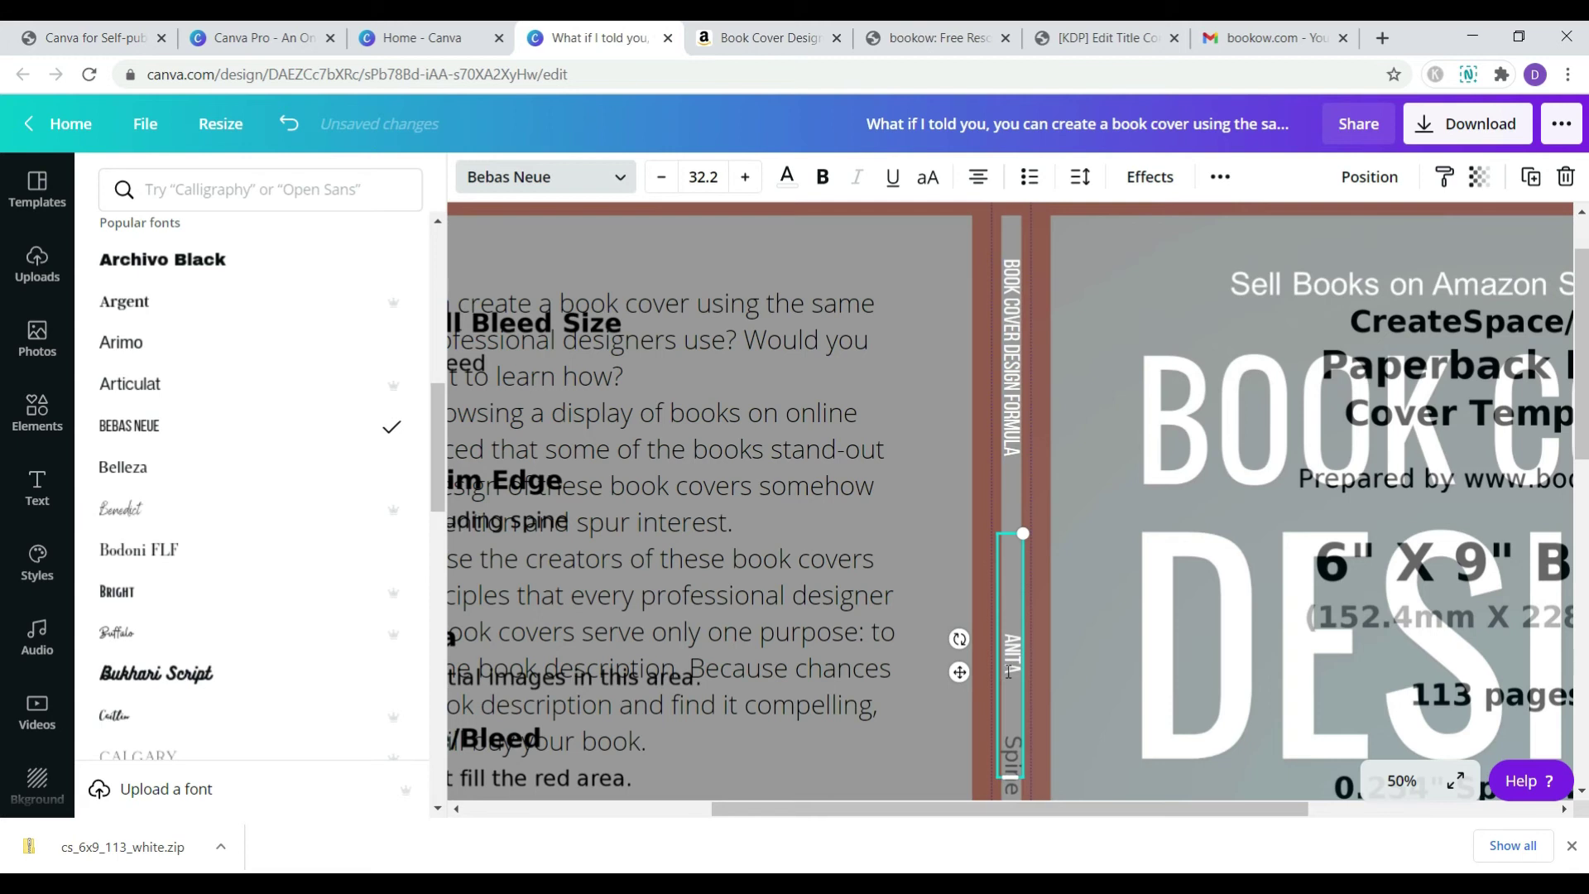
type(" NIPANE")
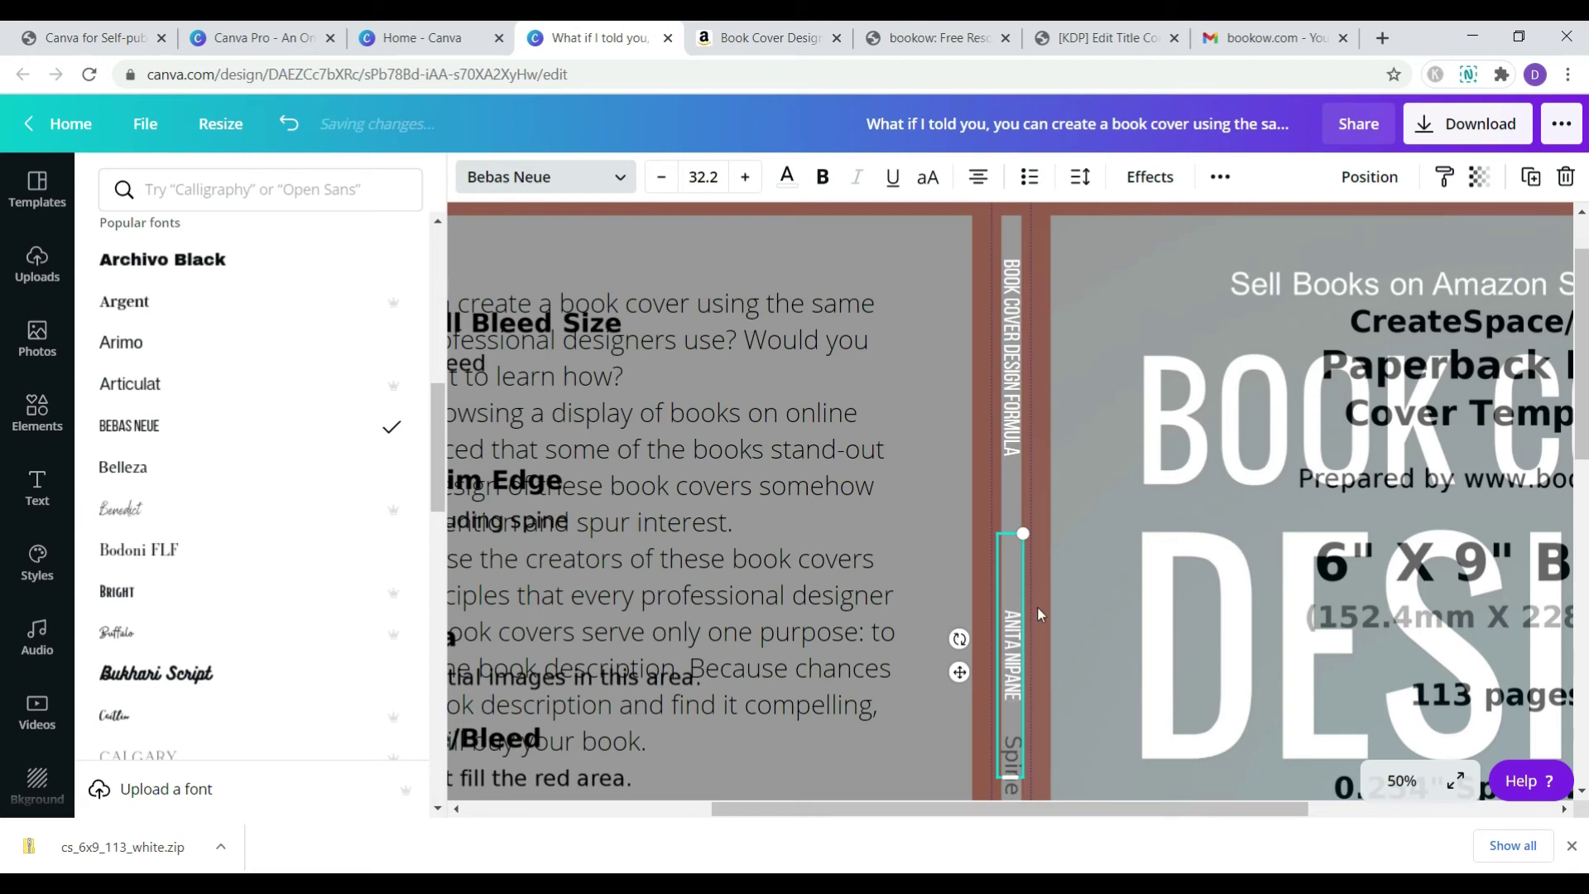
scroll(1093, 593, "down", 5)
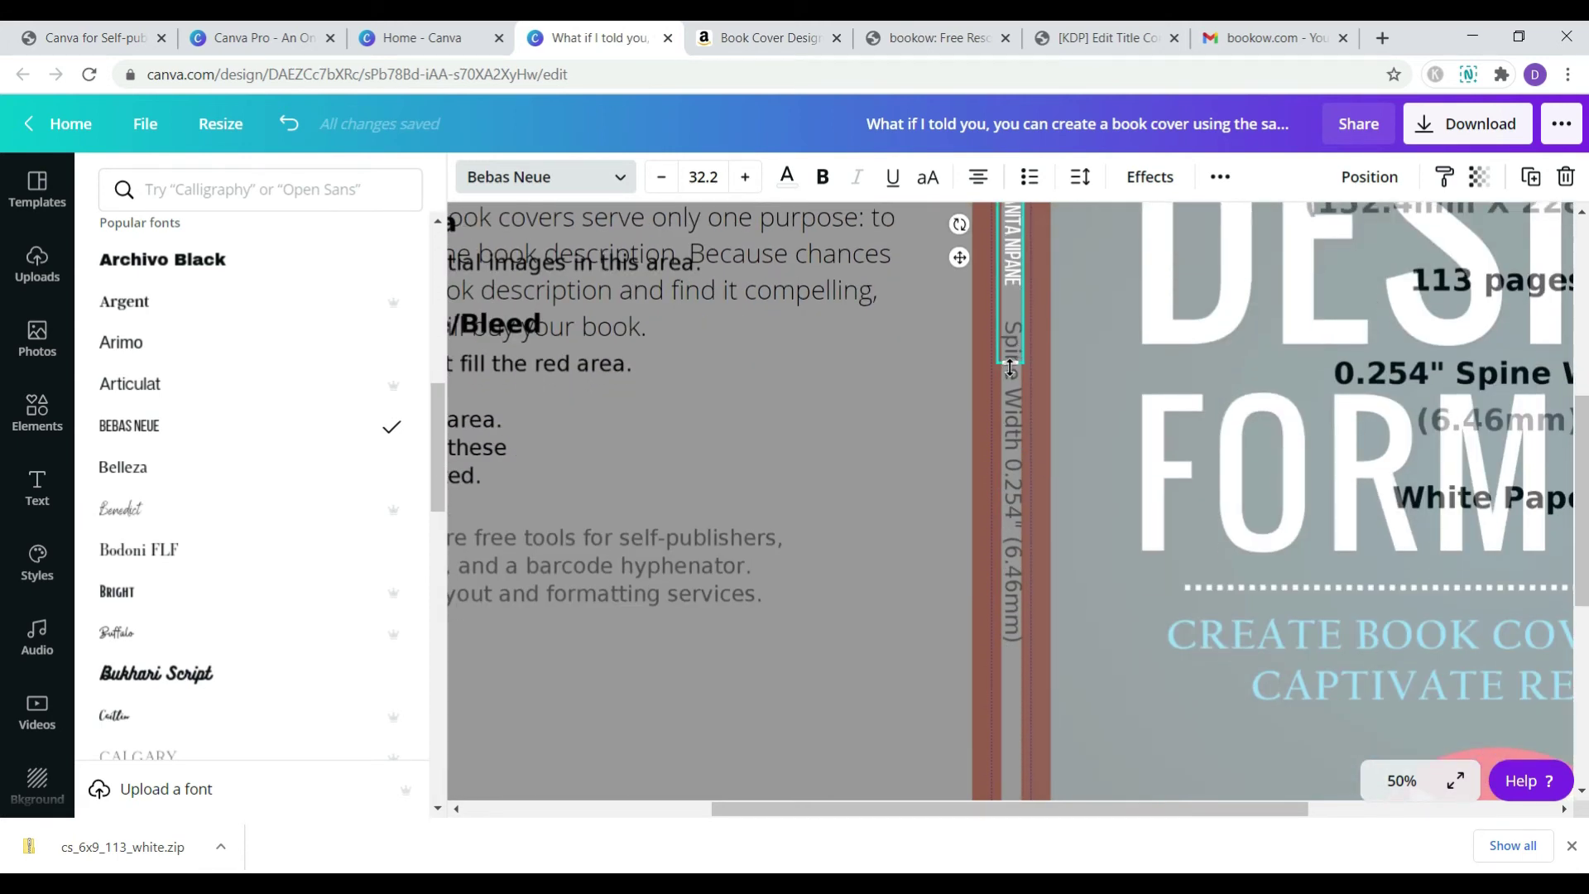
left_click_drag(1010, 367, 1009, 327)
scroll(1012, 517, "up", 4)
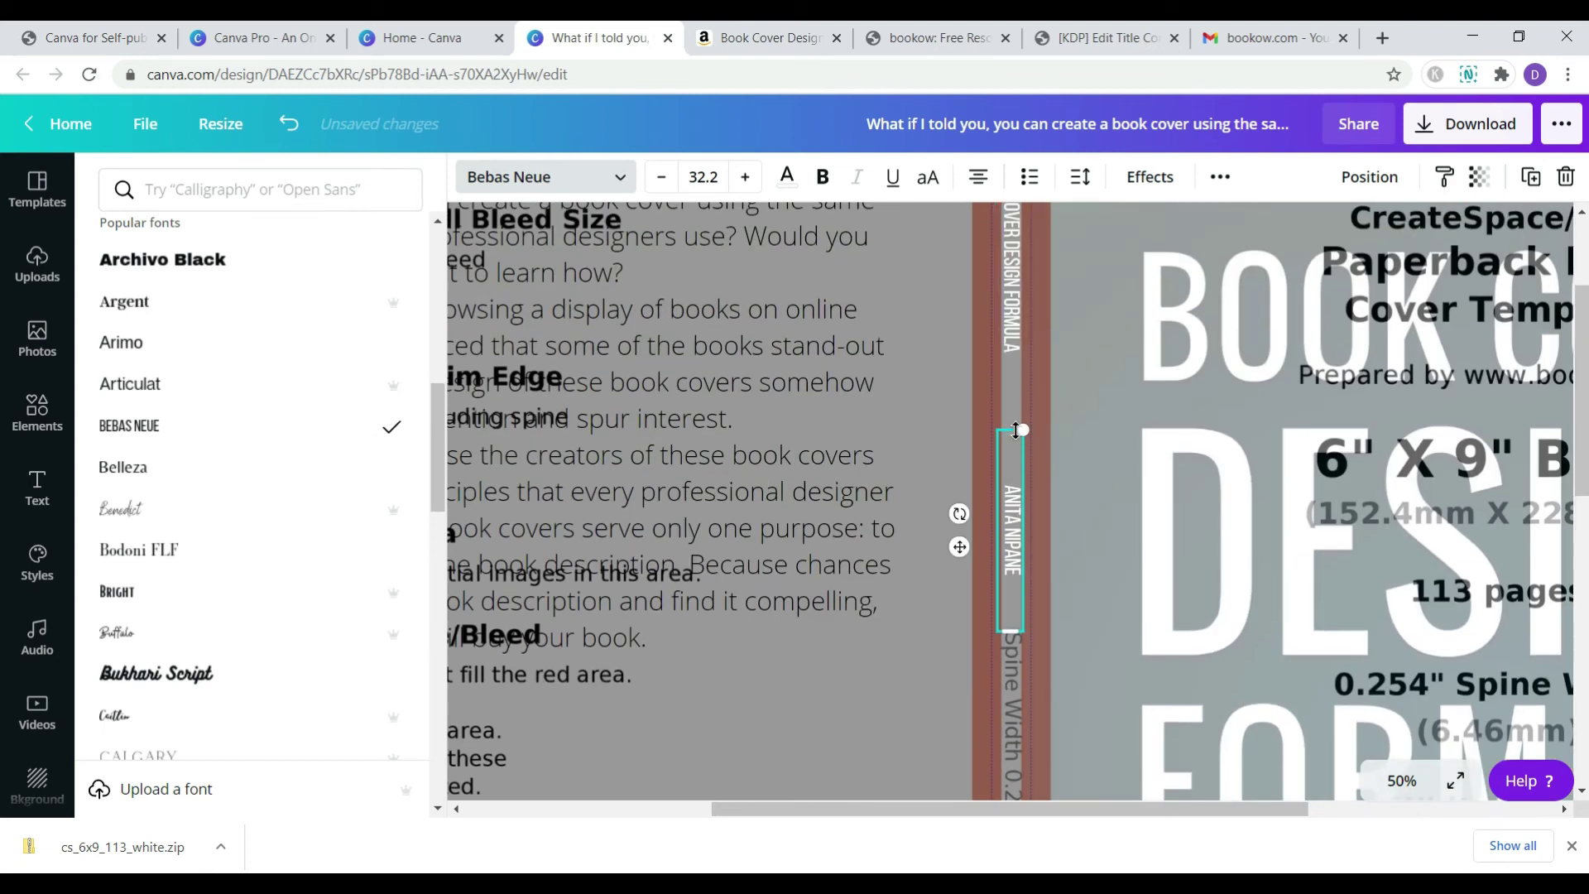
left_click(979, 177)
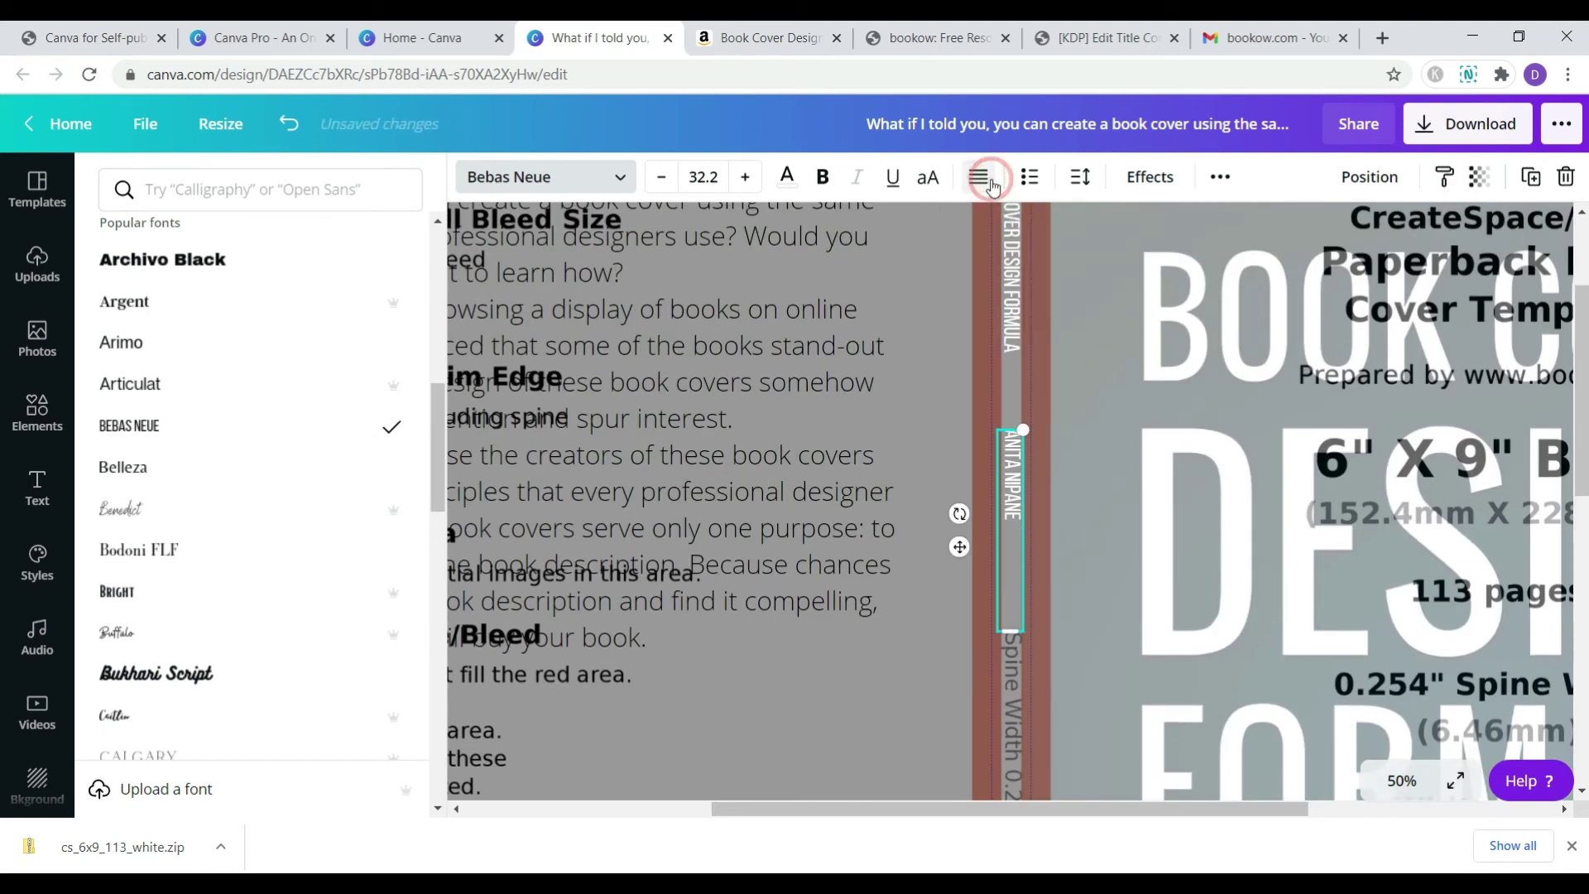
left_click(993, 187)
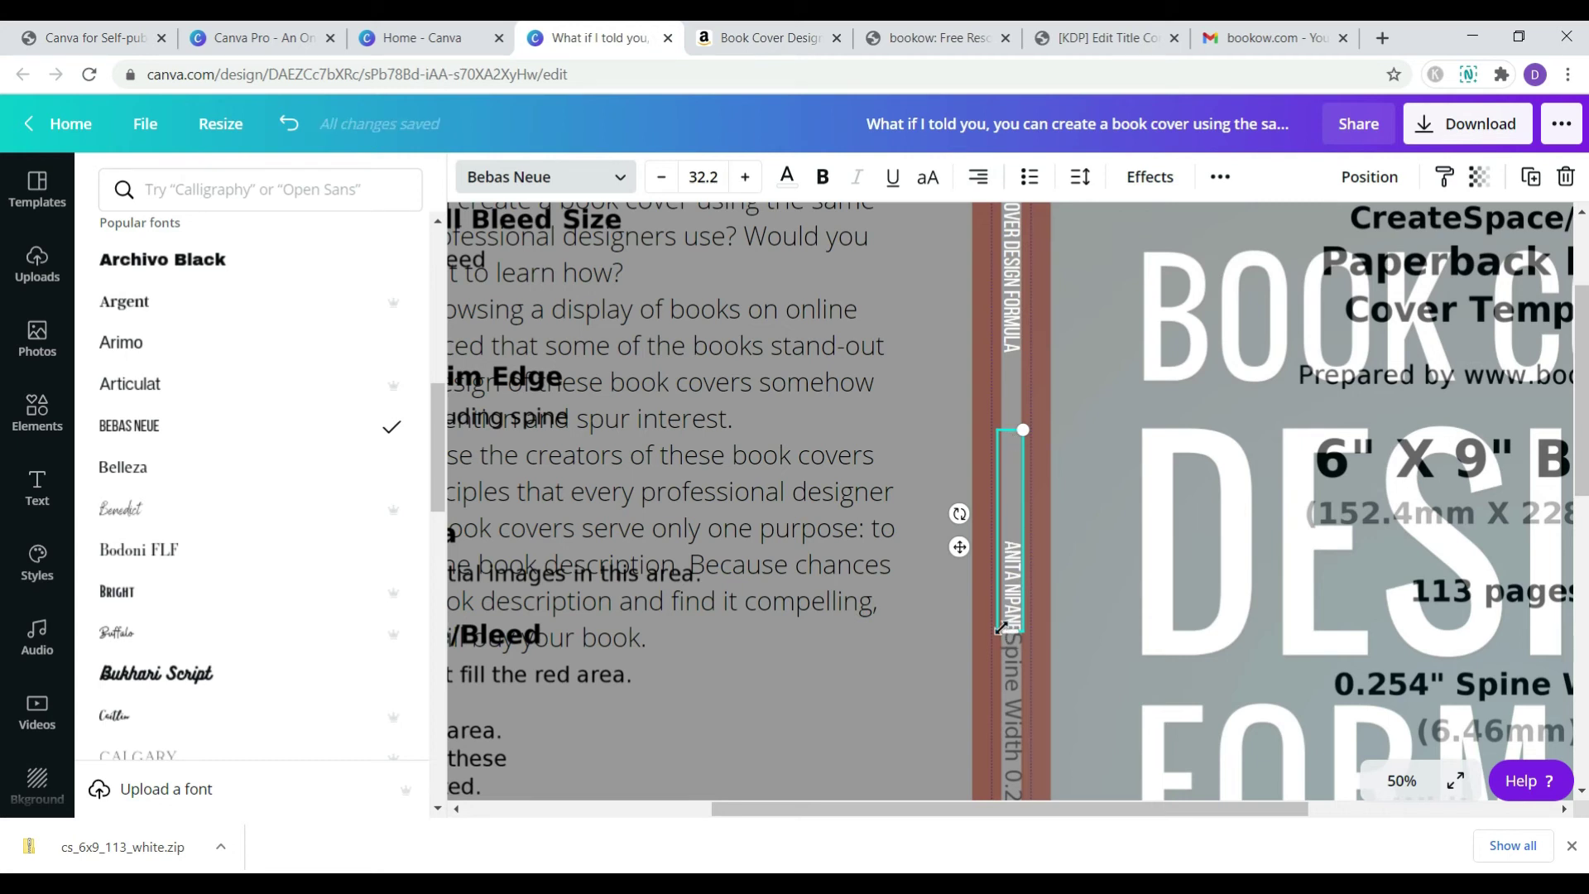
left_click_drag(1028, 489, 1023, 555)
scroll(1031, 599, "down", 3)
scroll(1032, 599, "down", 5)
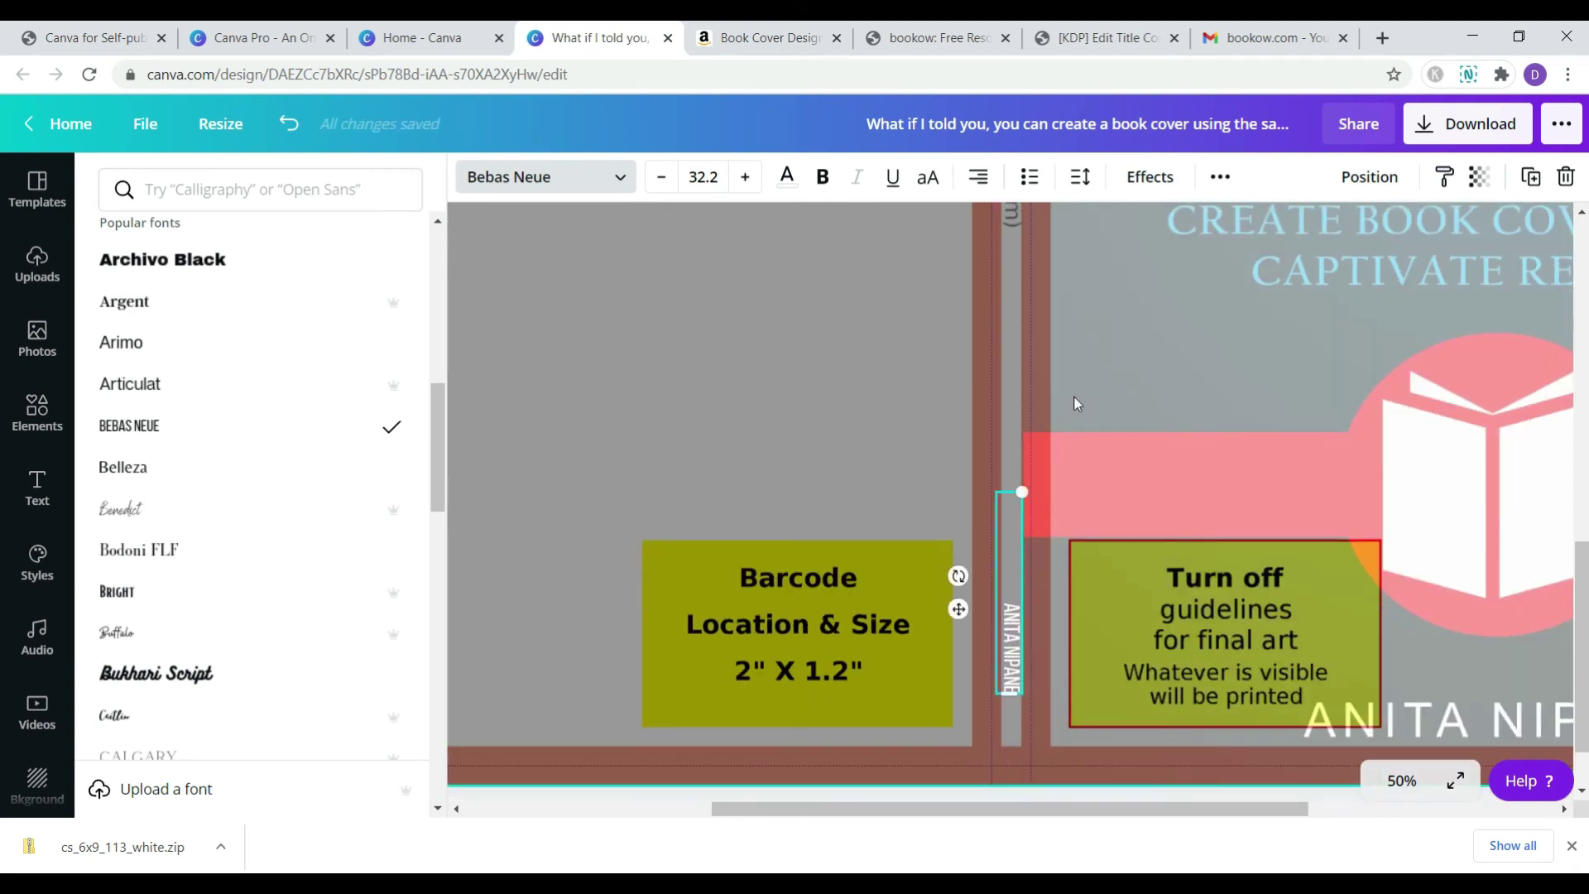
- Make the back-cover blurb text white
left_click(1114, 359)
scroll(1117, 360, "up", 8)
scroll(1117, 359, "up", 2)
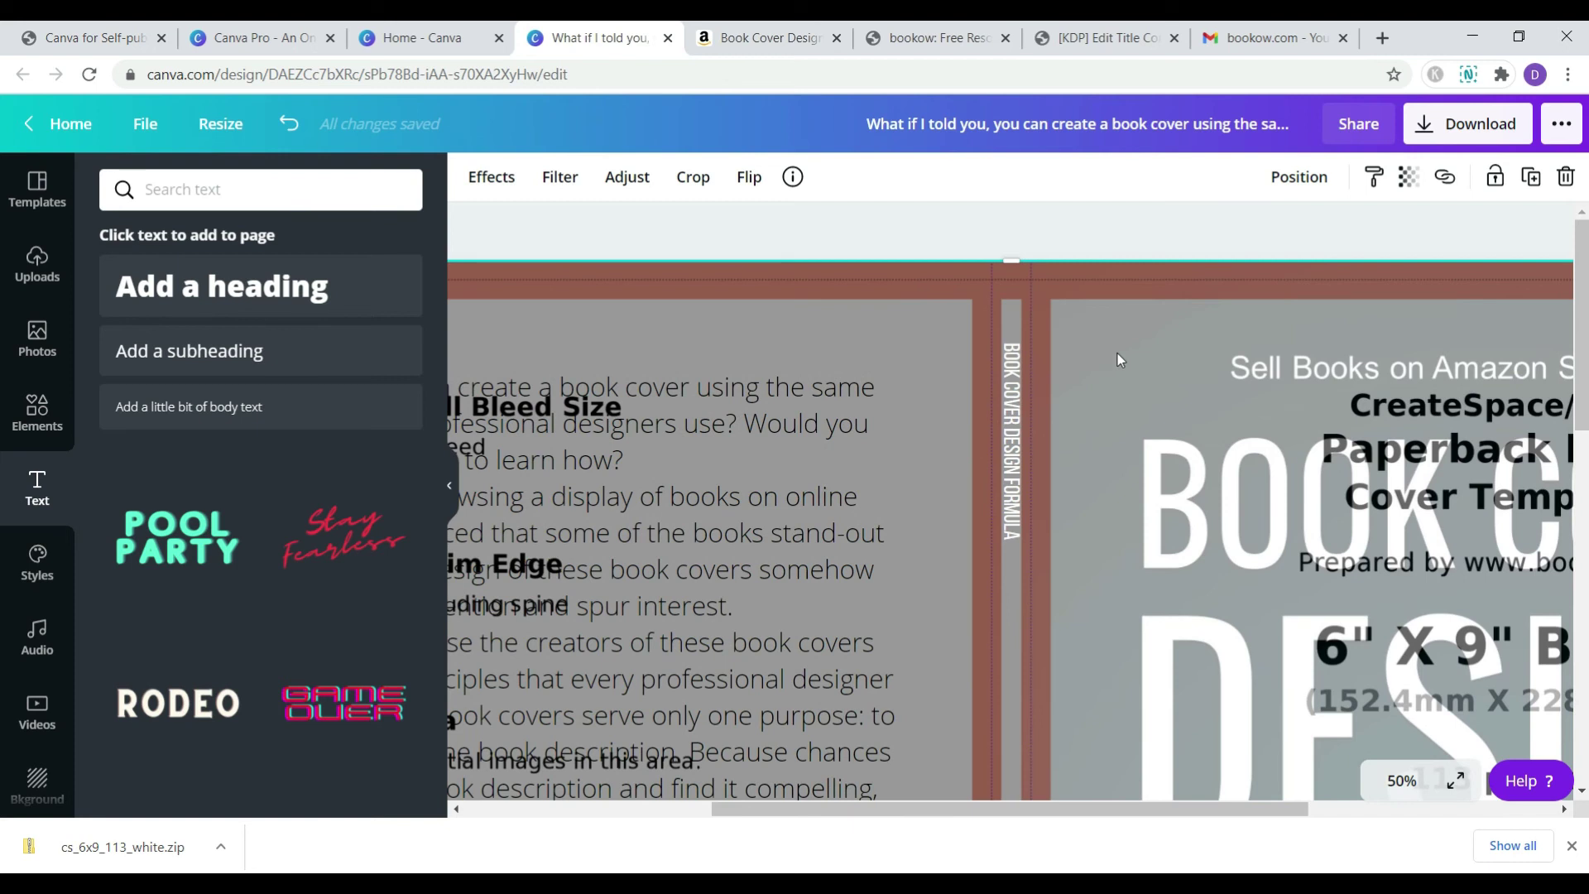
scroll(1118, 354, "down", 2)
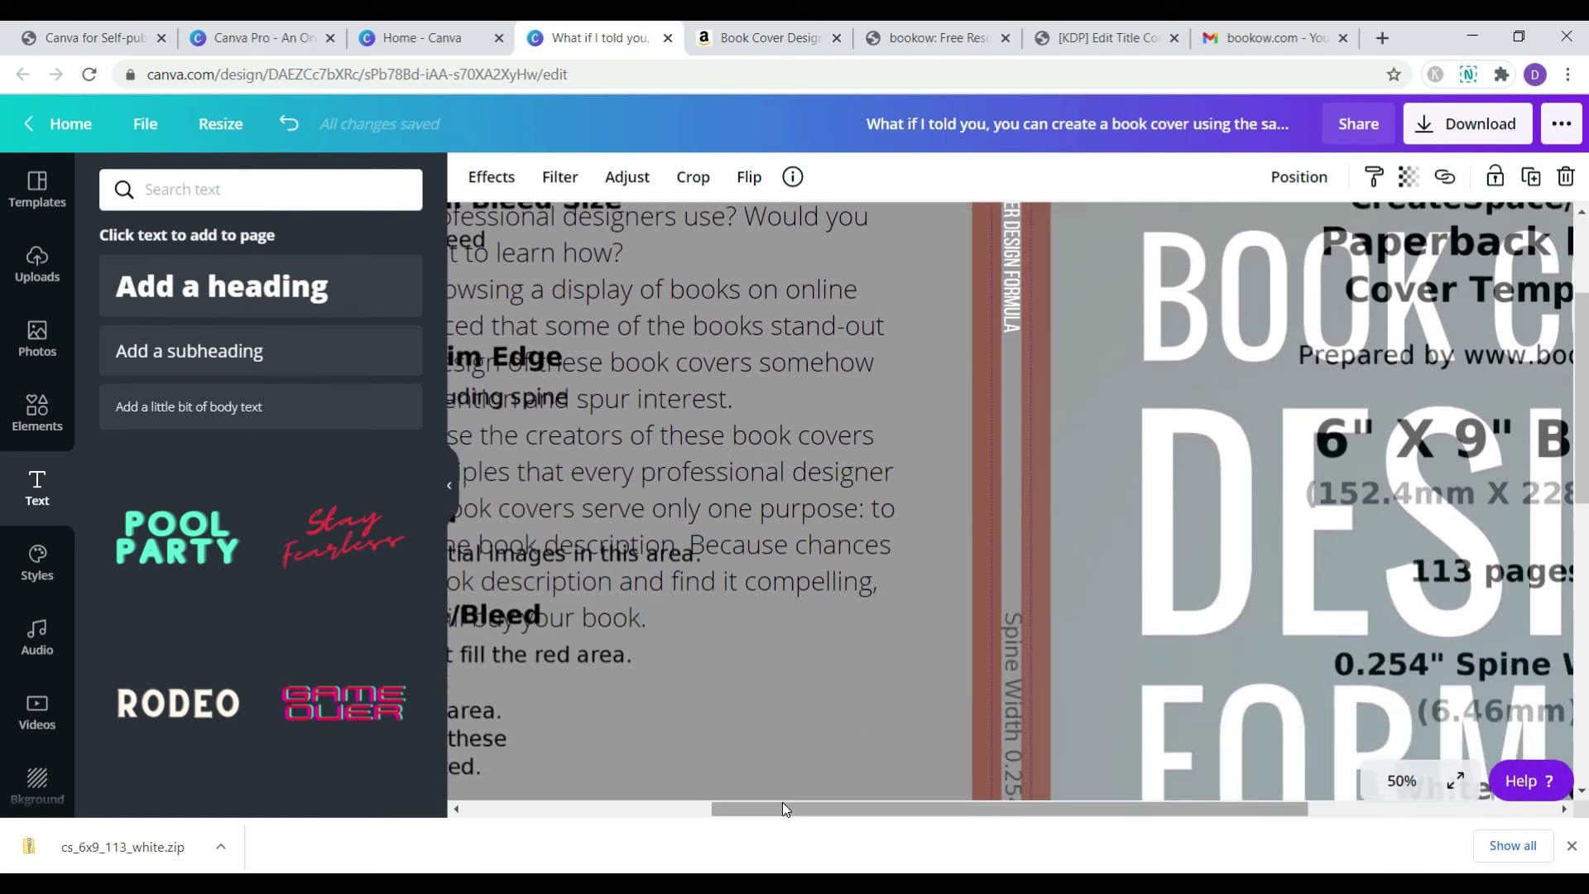
left_click_drag(783, 809, 553, 809)
left_click(743, 345)
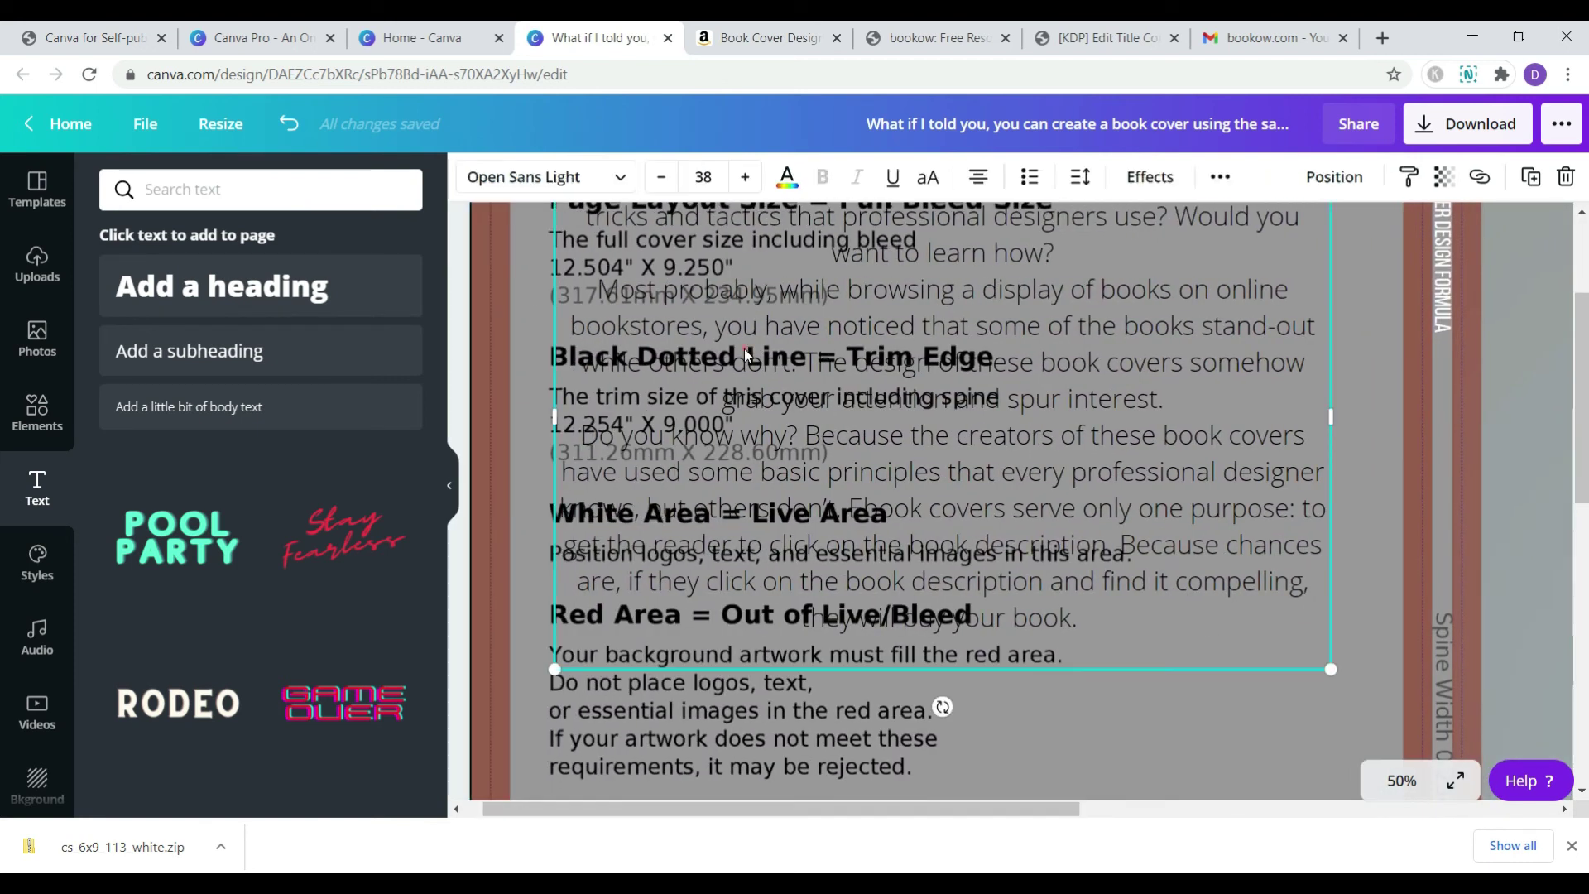
left_click(803, 190)
left_click(189, 382)
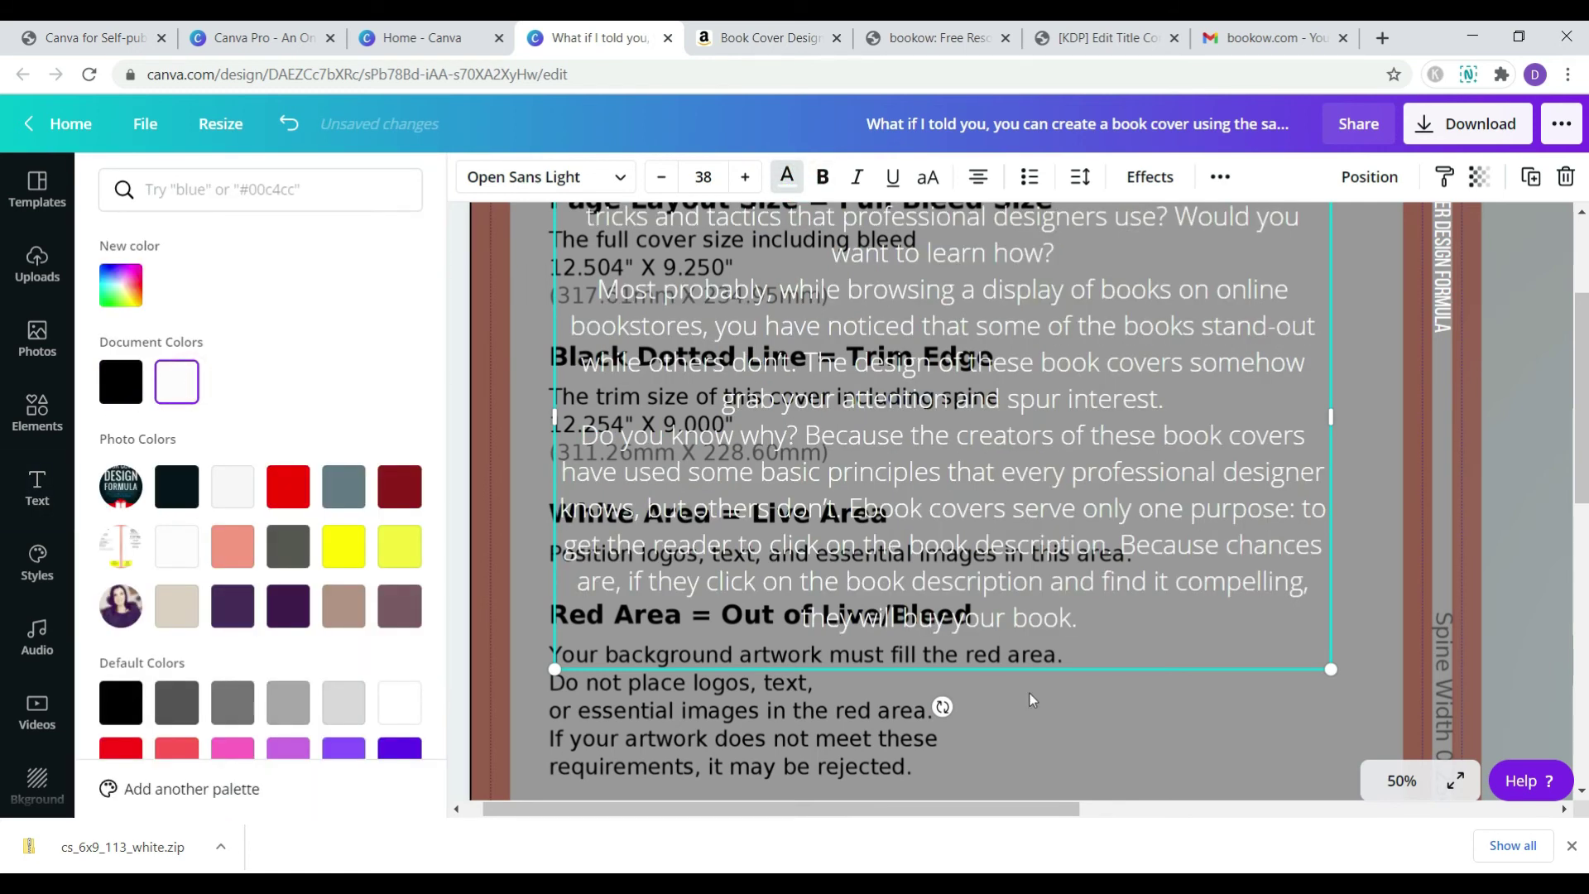
- Delete the template guide image, leaving a plain black background
left_click(1219, 748)
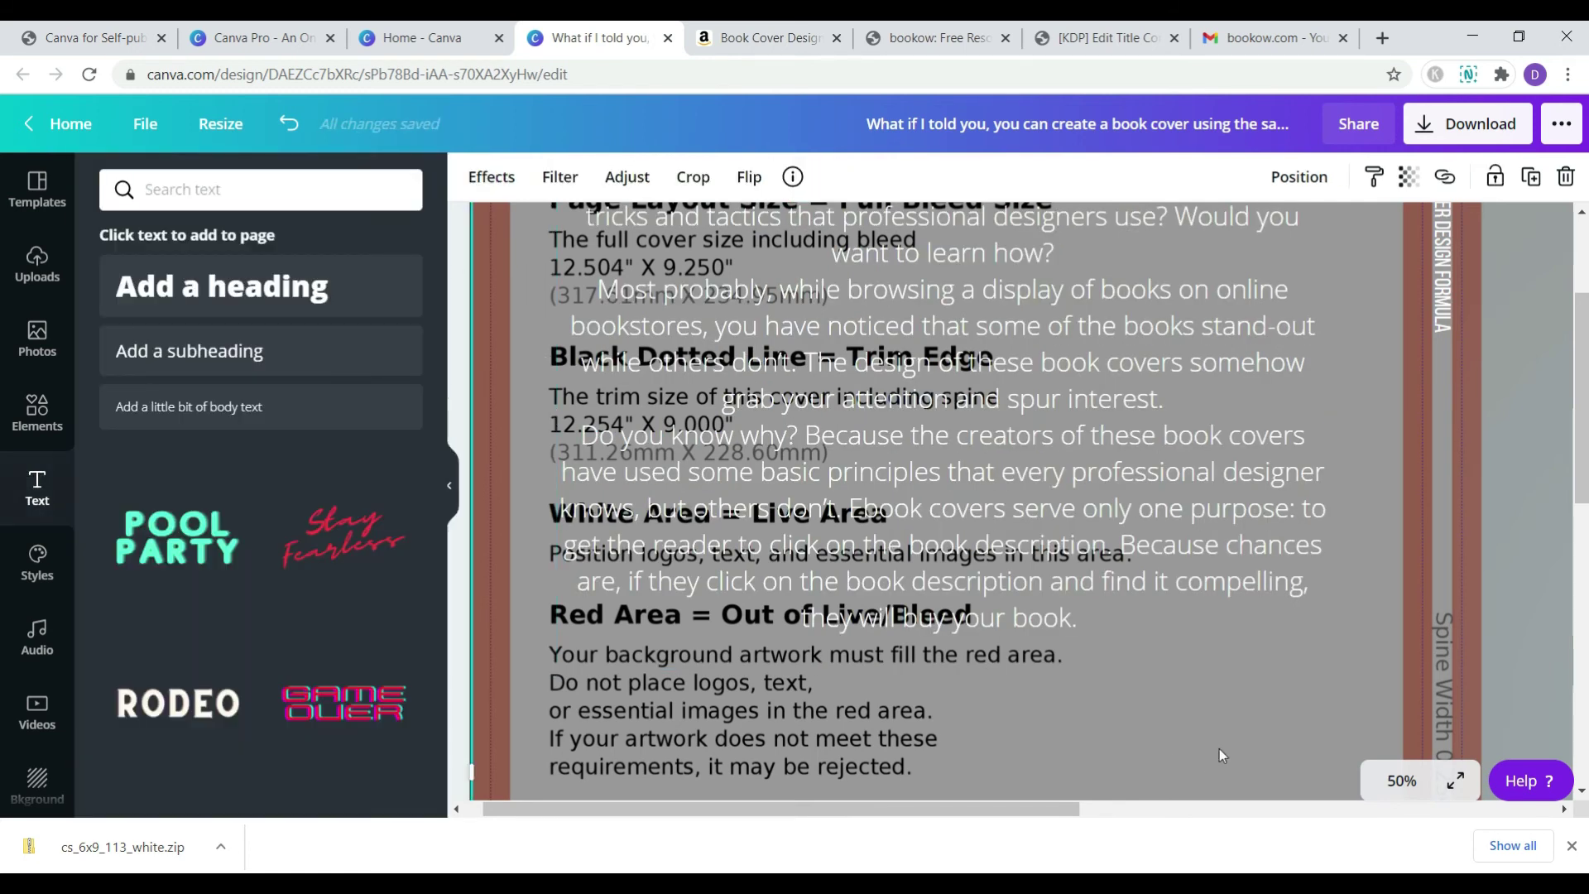
left_click(528, 687)
key("Delete")
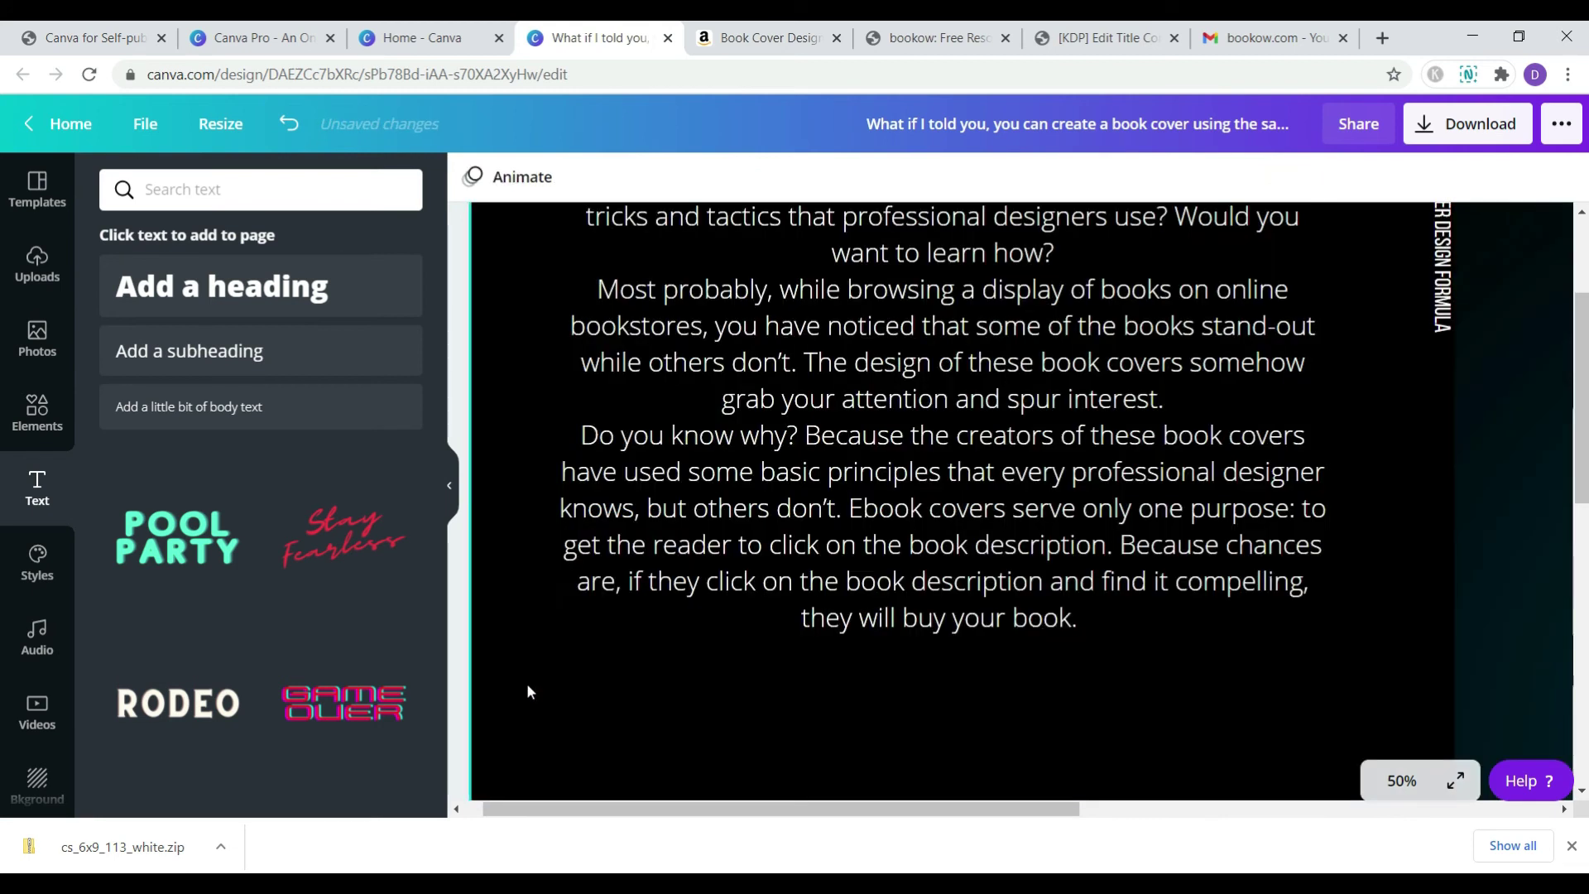
- Zoom to 25% and left-align the back-cover blurb
left_click(1402, 791)
left_click(1407, 629)
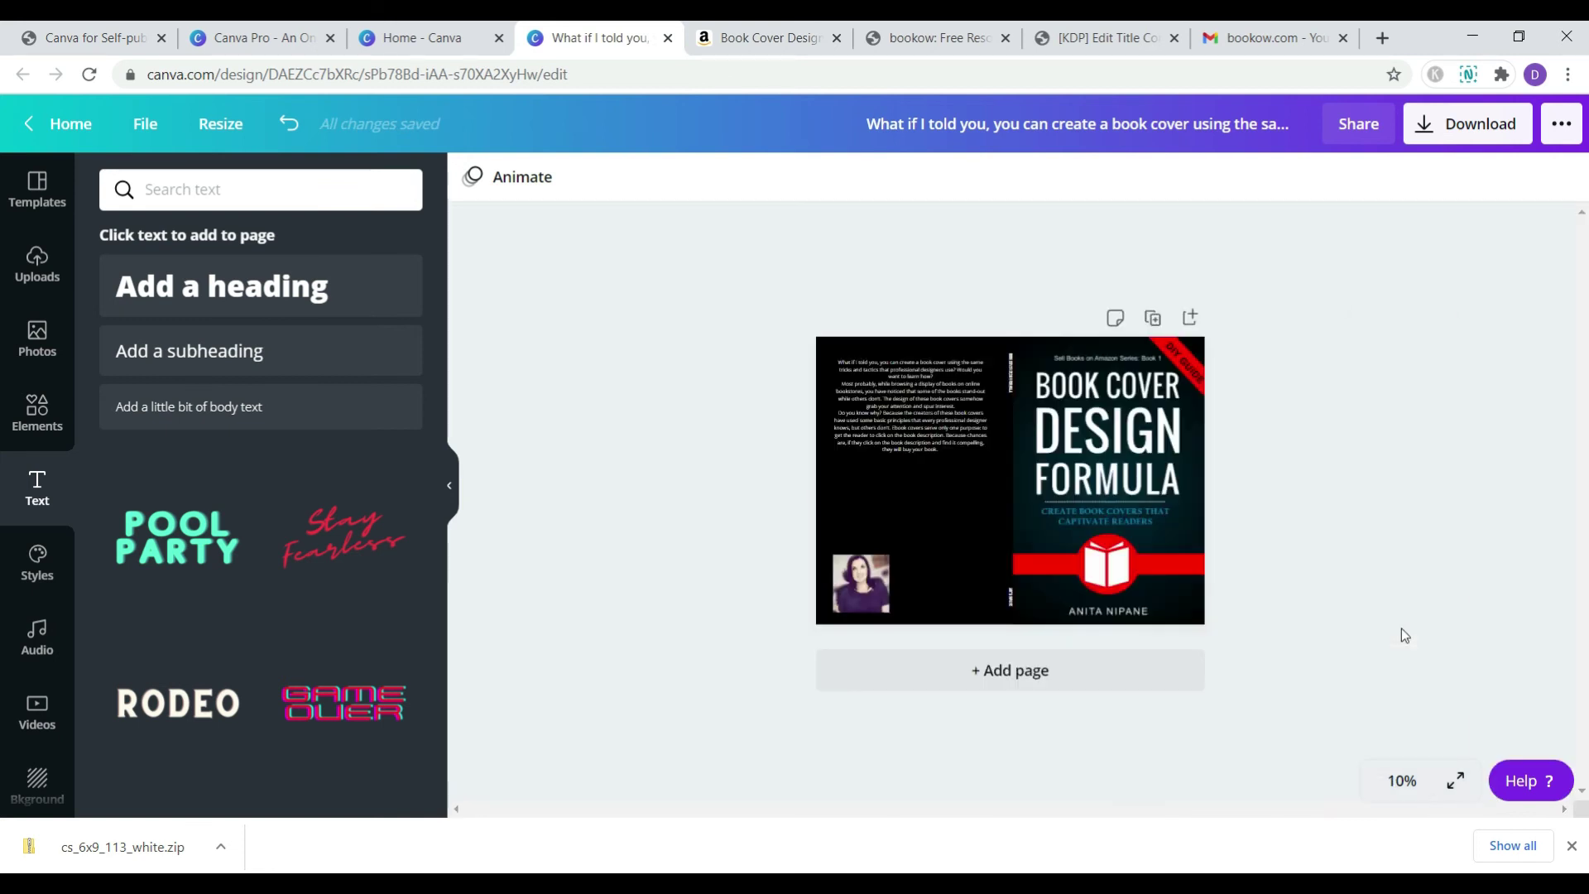
key("ctrl+plus")
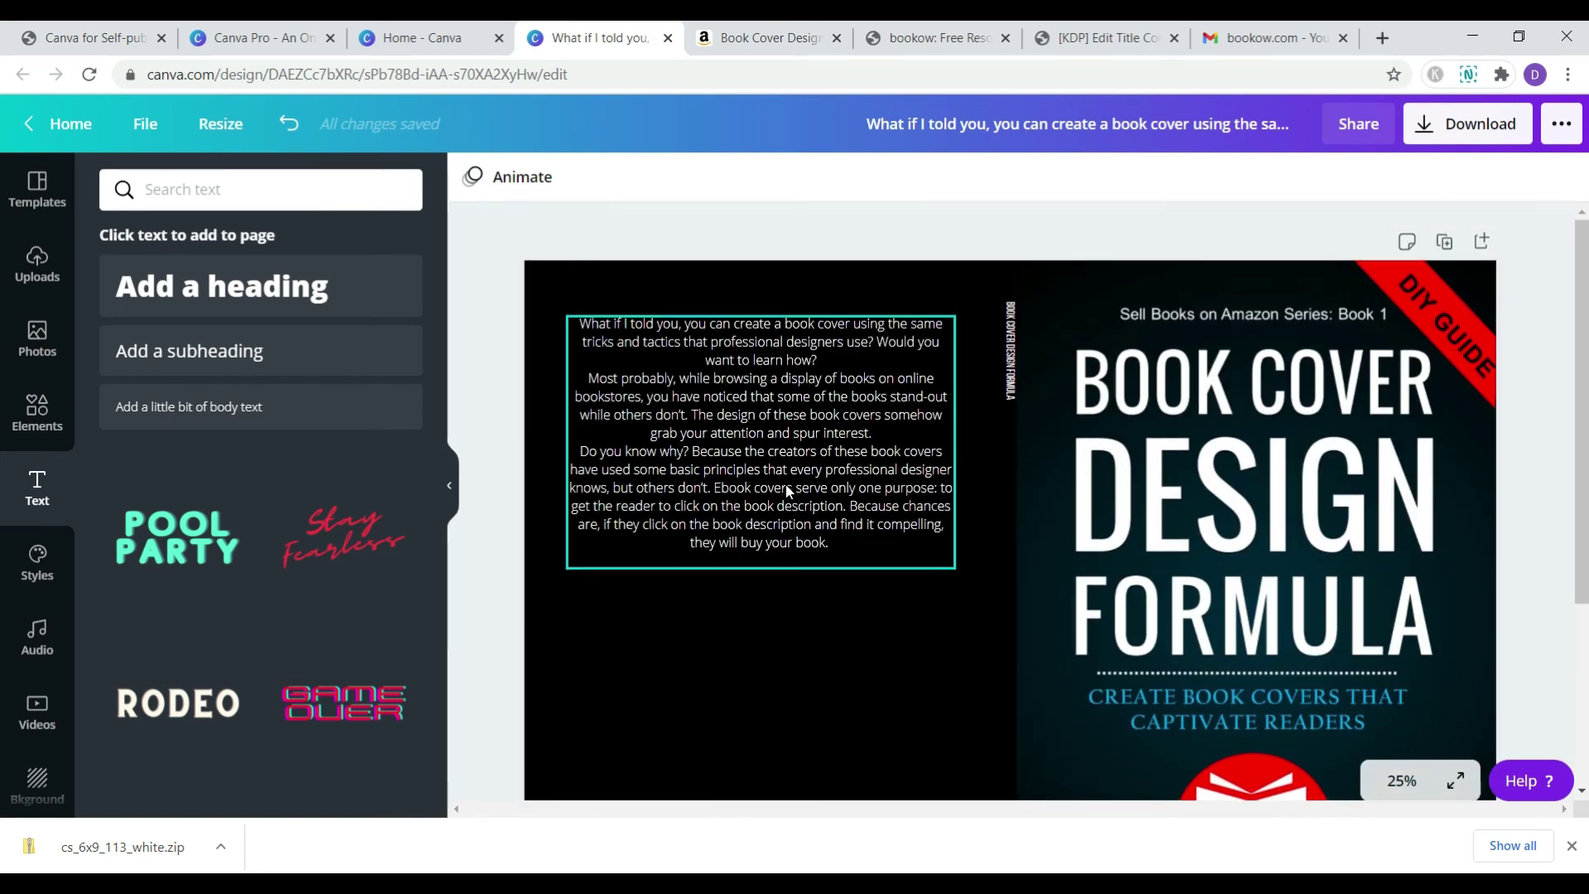
left_click(787, 491)
left_click(981, 178)
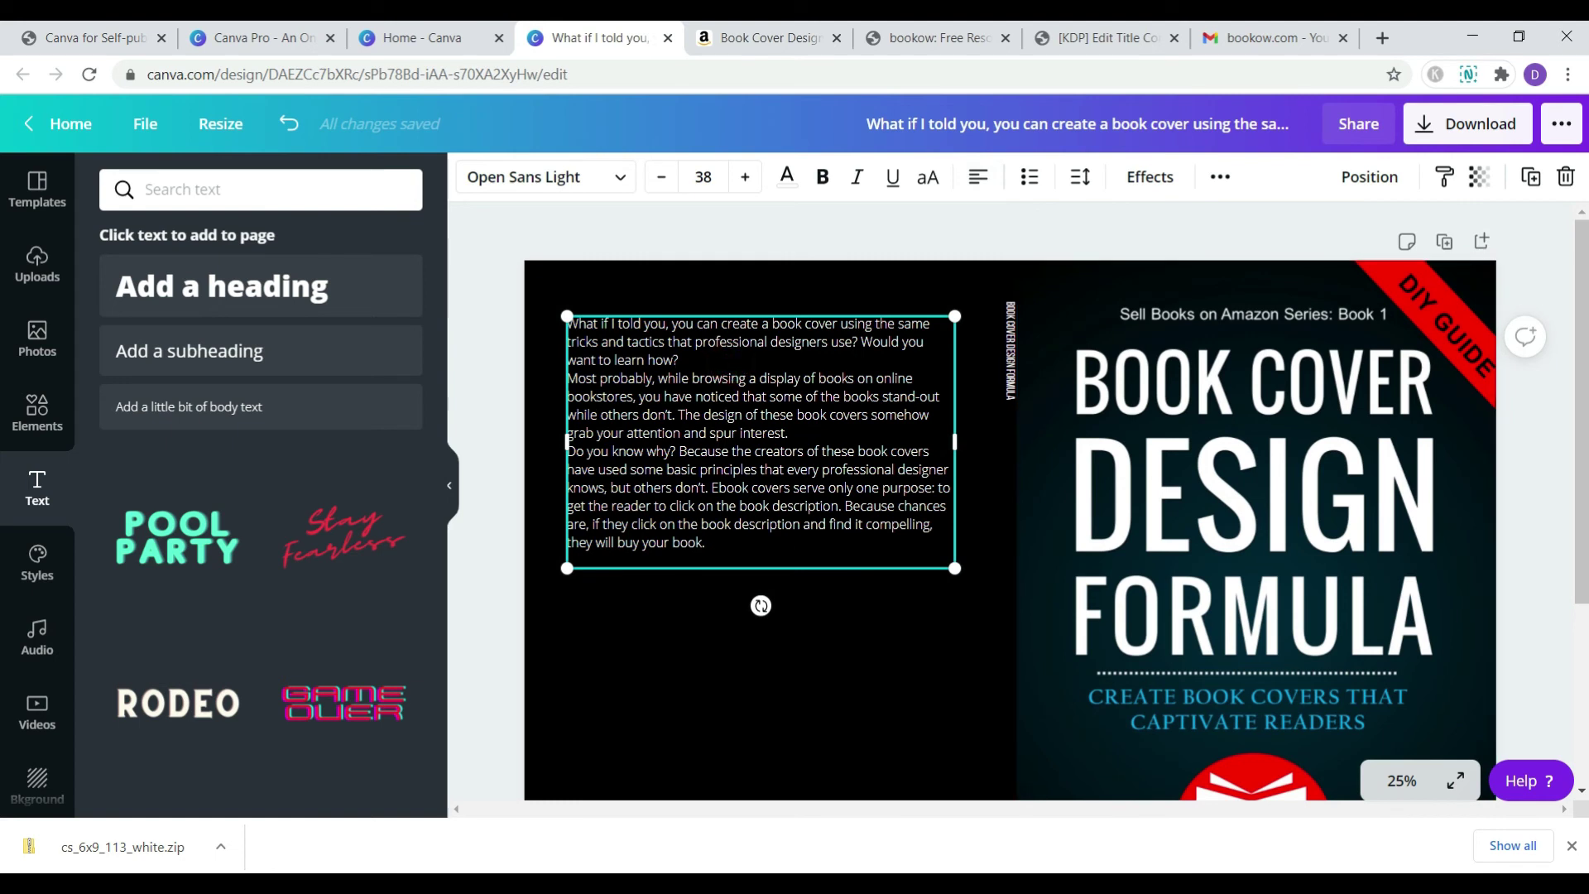
- Insert blank lines after the first paragraph and before 'Do you know why?'
left_click(682, 360)
key("Return")
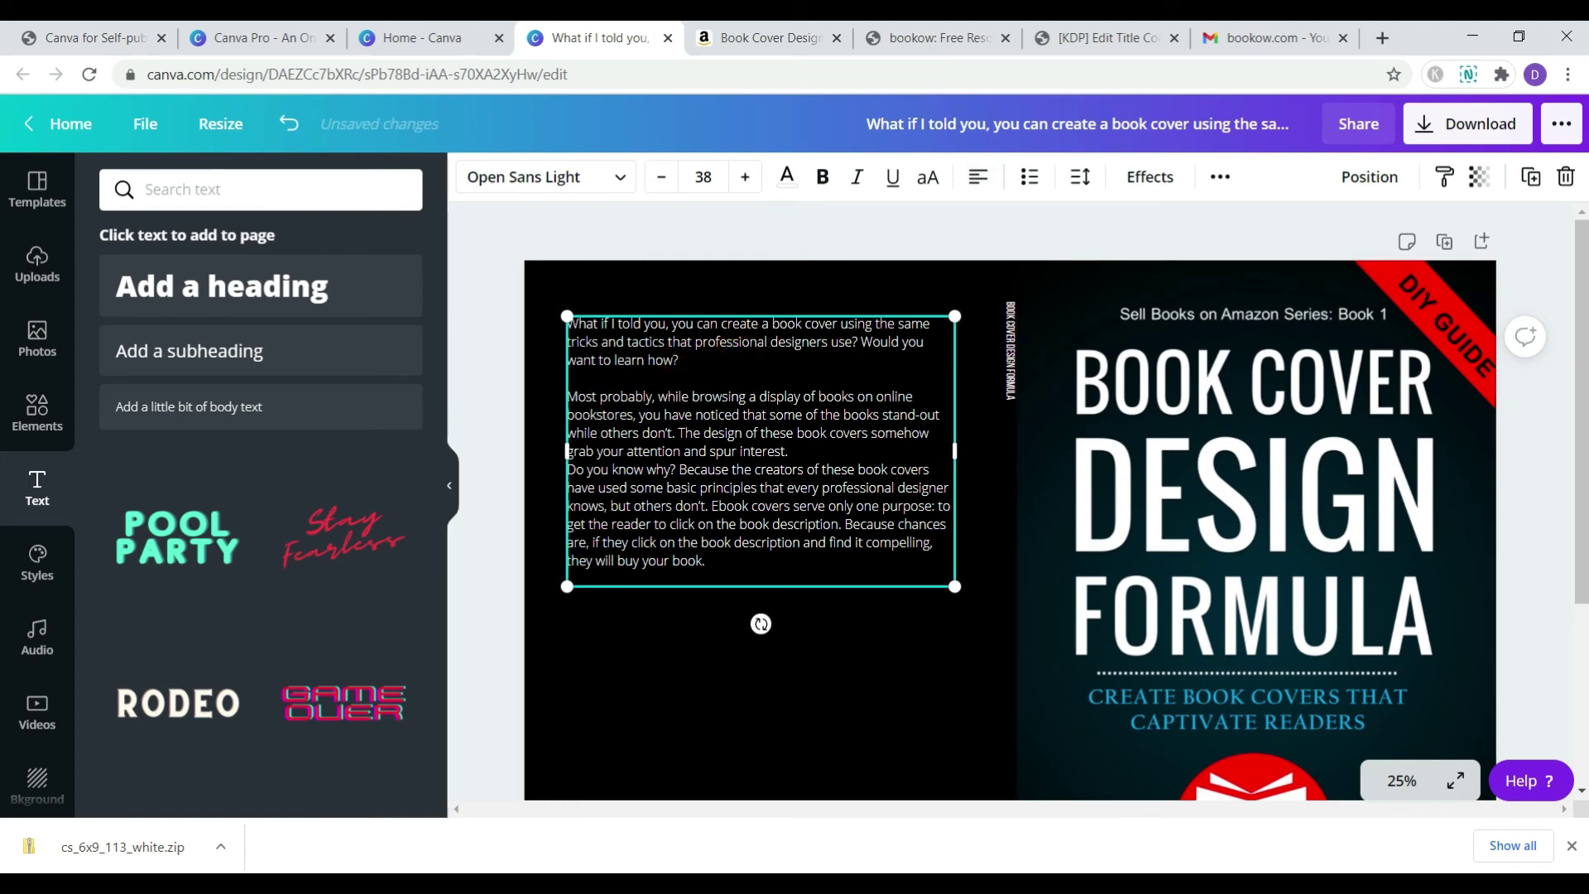
left_click(792, 451)
key("Return")
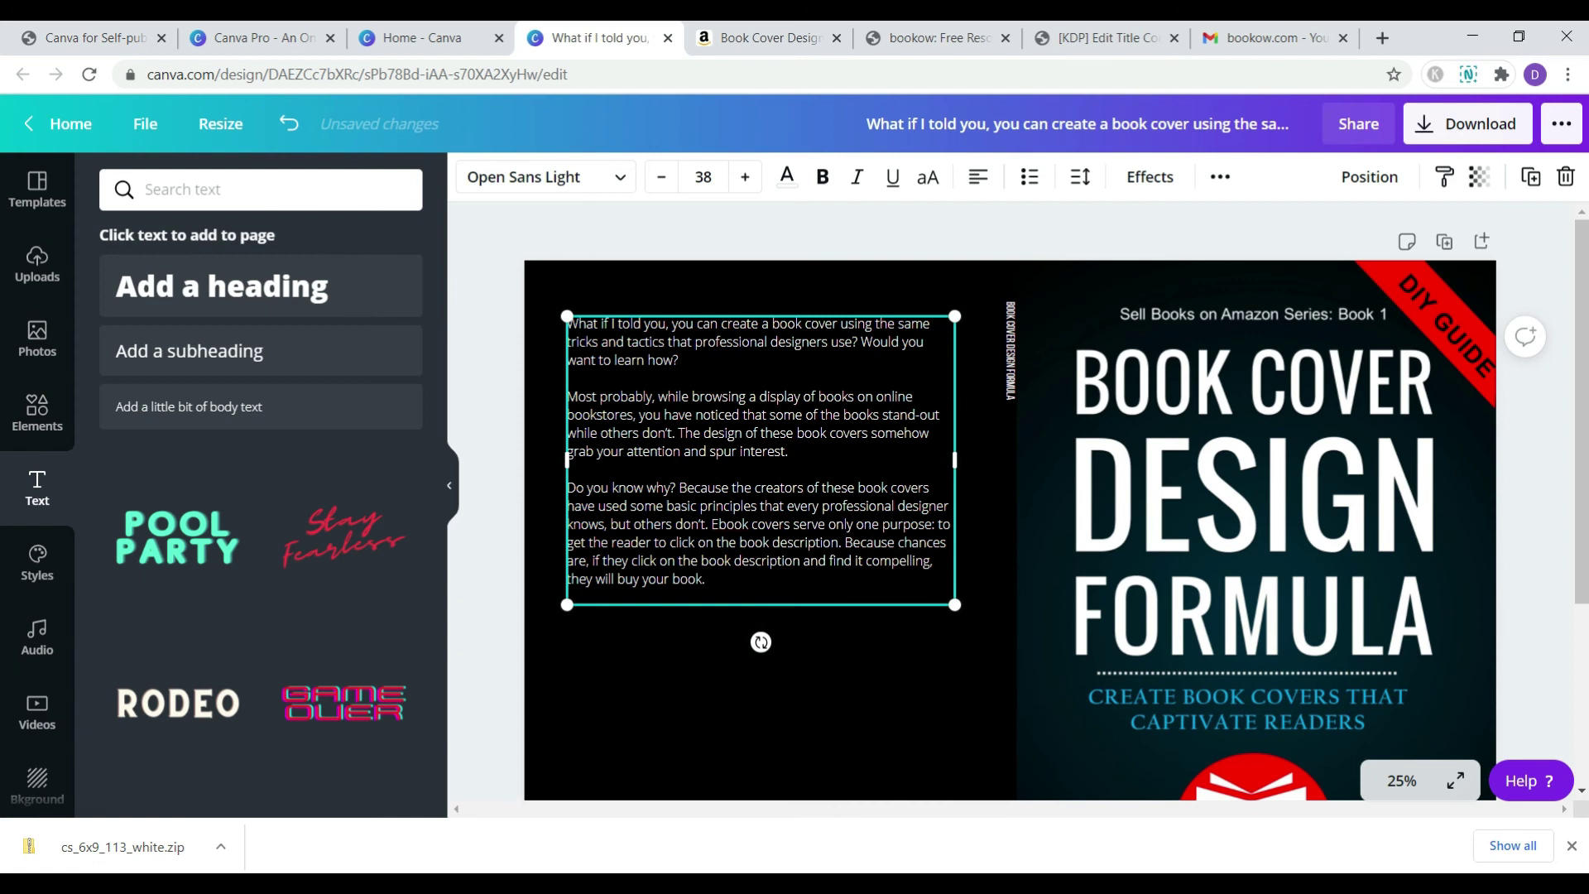
left_click(987, 707)
- Shrink the author photo to about 359 x 368 px
scroll(1448, 449, "down", 3)
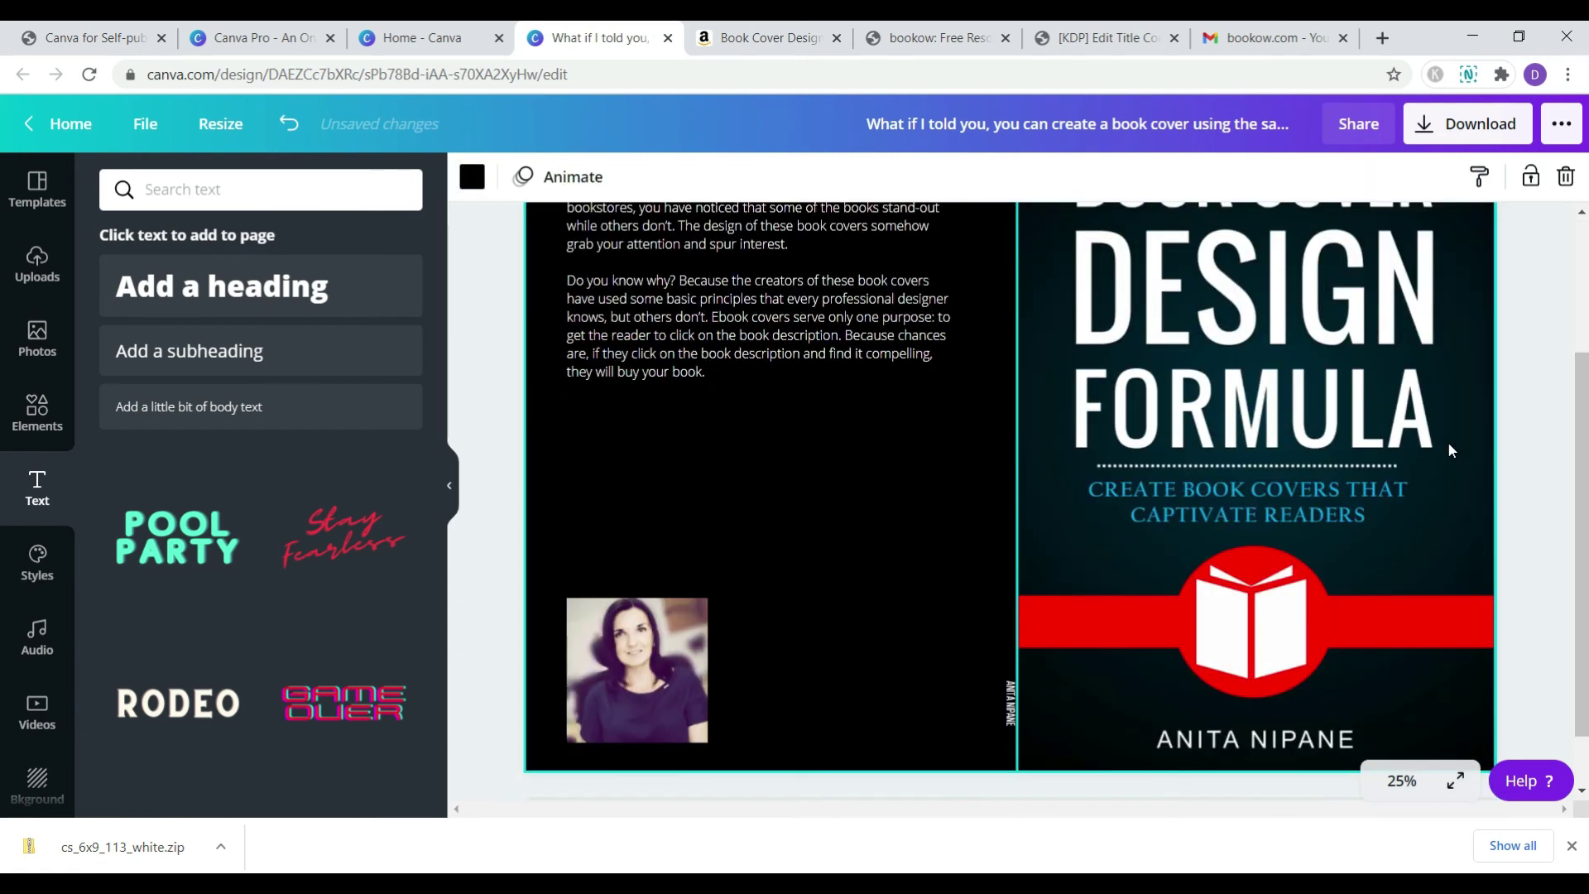
scroll(1449, 450, "up", 1)
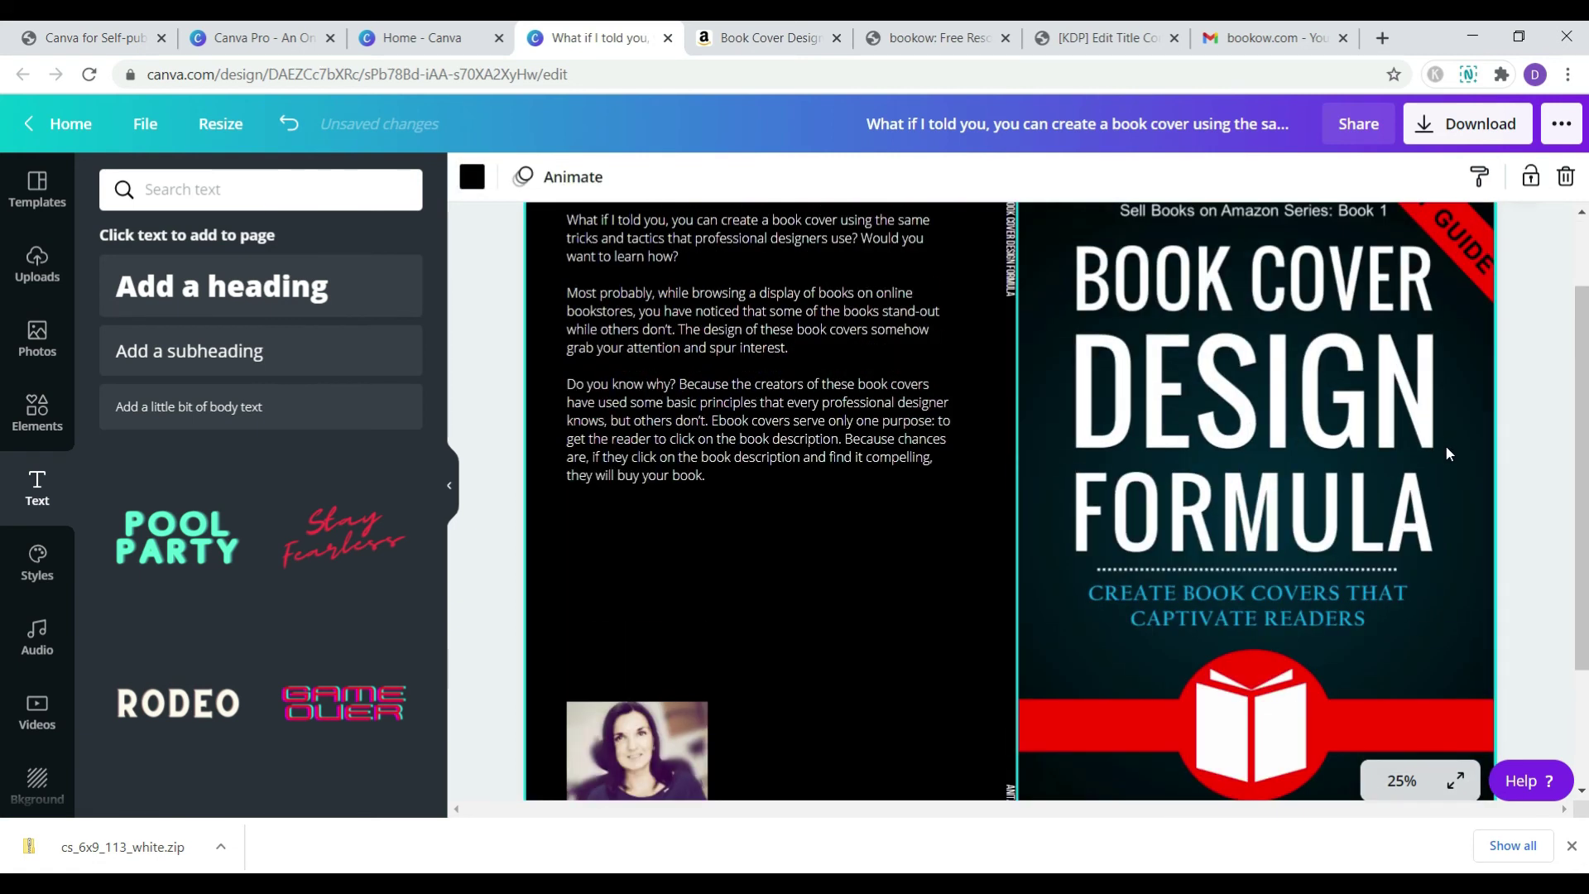
scroll(1445, 454, "up", 1)
scroll(1443, 459, "down", 2)
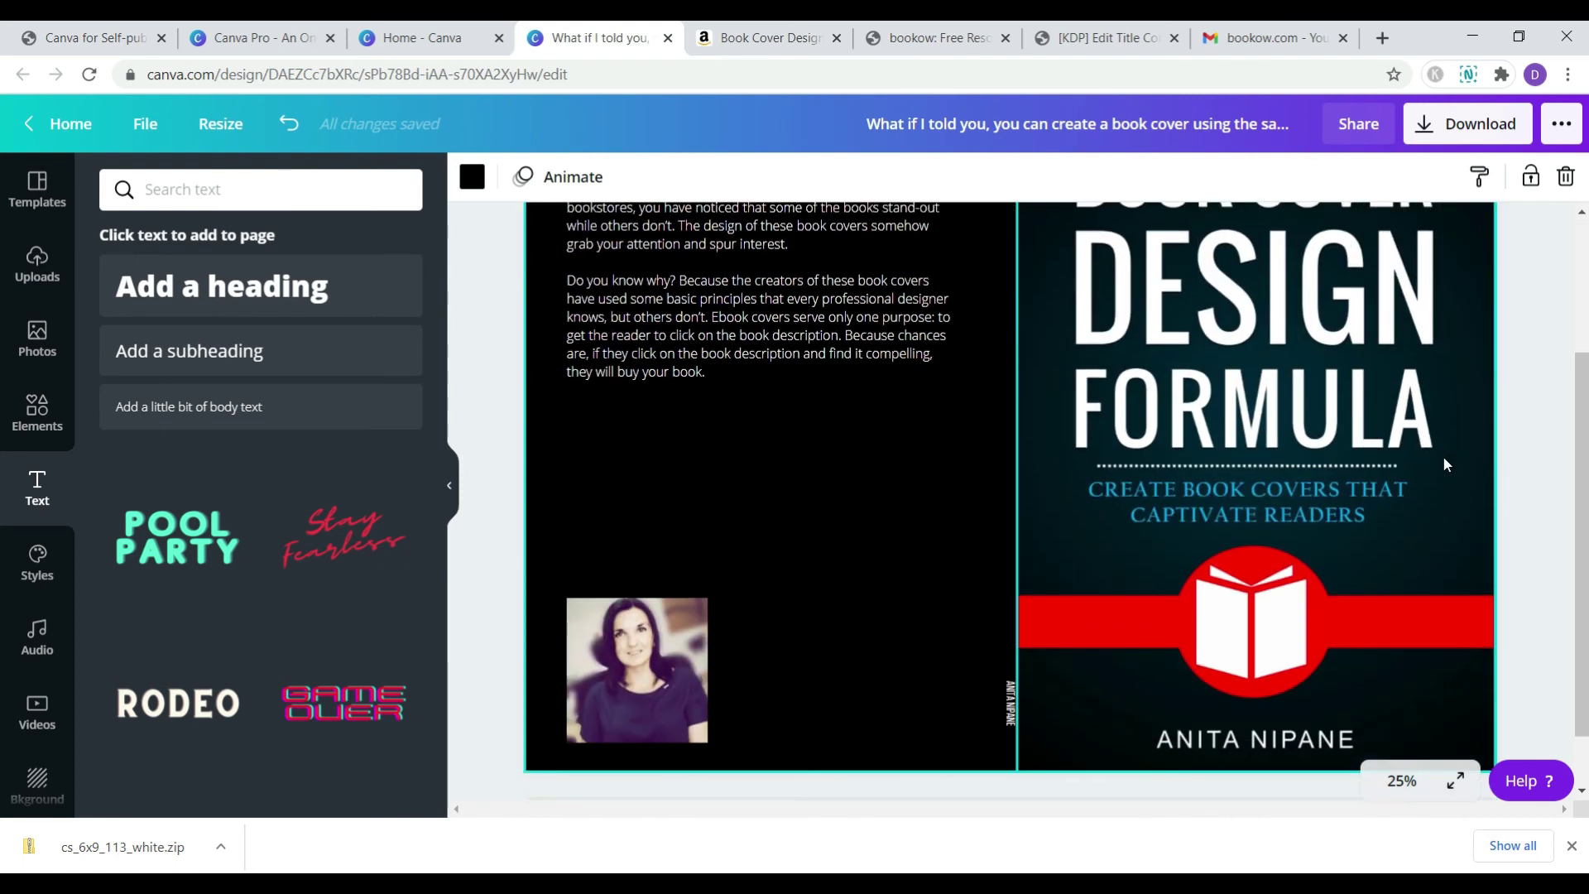
left_click(574, 684)
left_click_drag(708, 742, 622, 465)
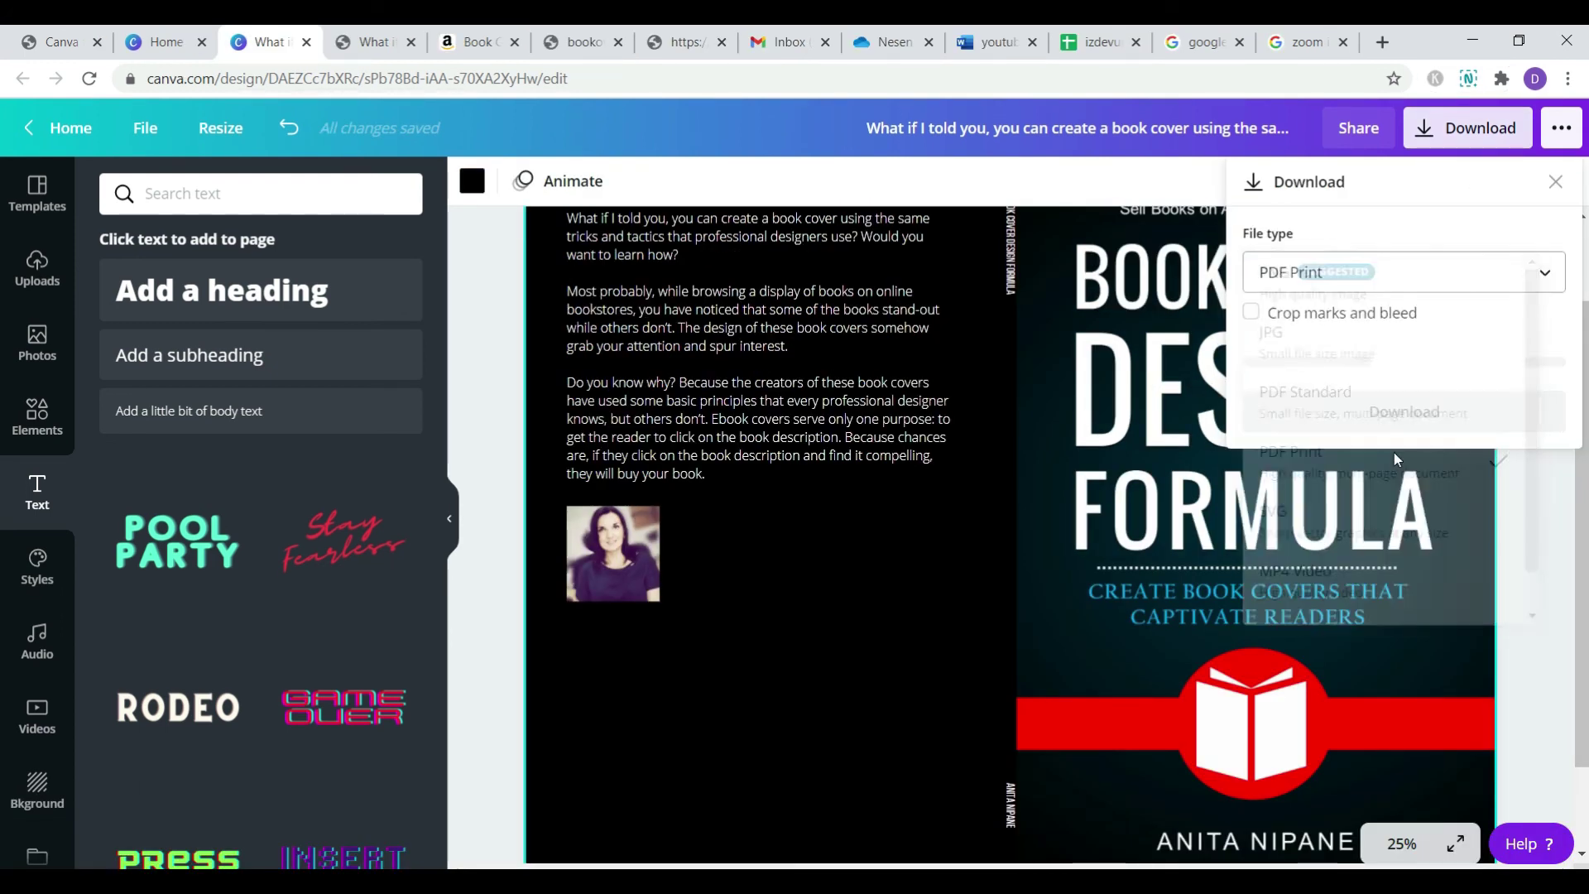
- Download the cover with PDF Print as the file type and open the PDF from the download bar
left_click(1397, 461)
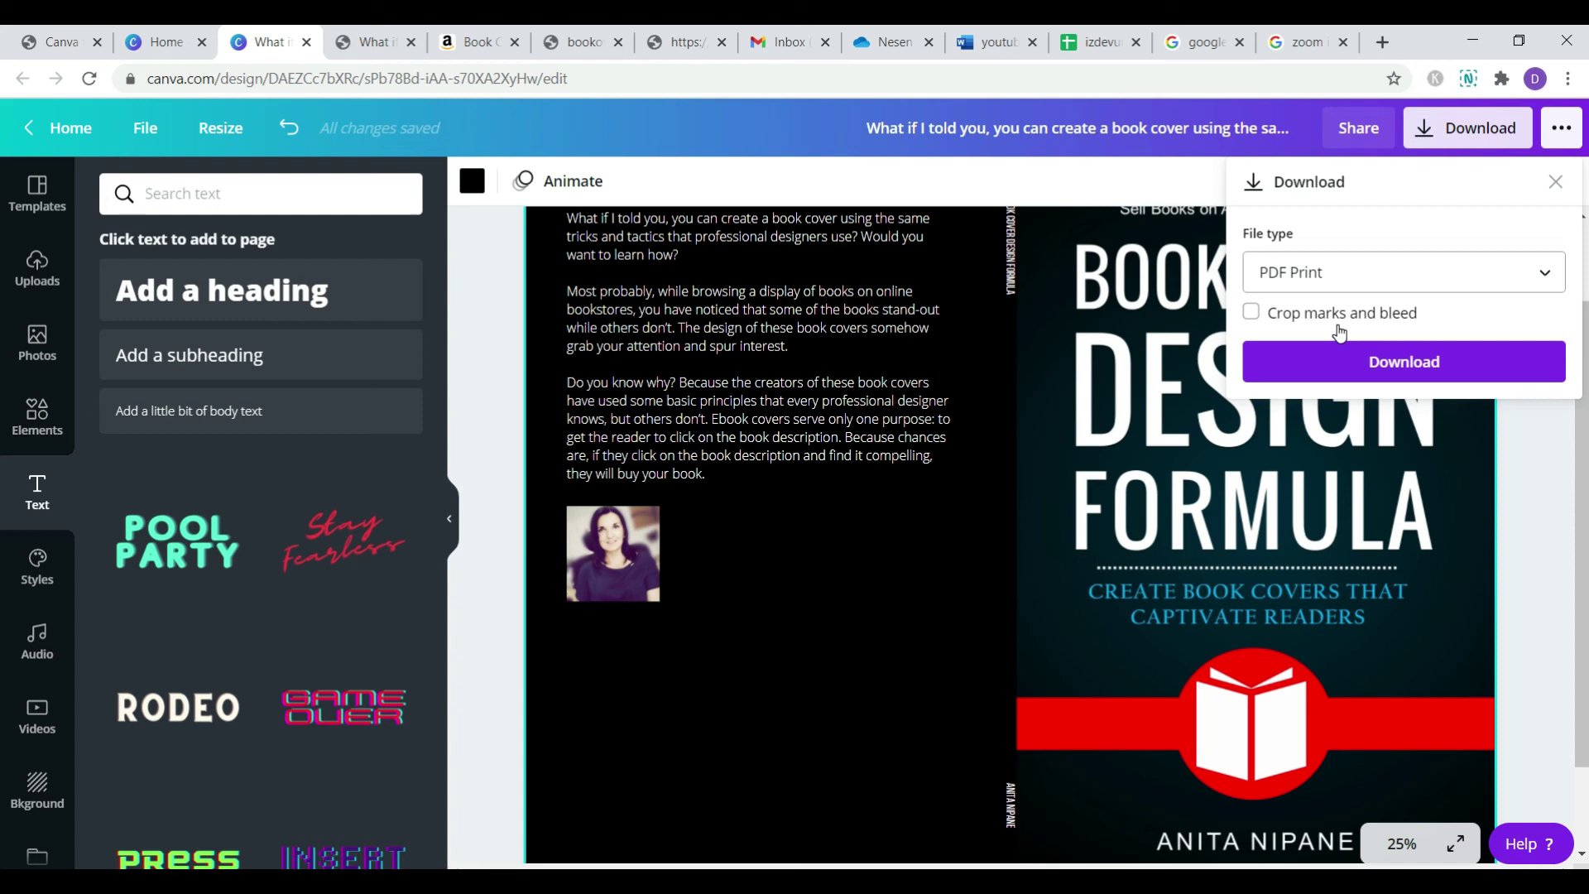
left_click(1397, 365)
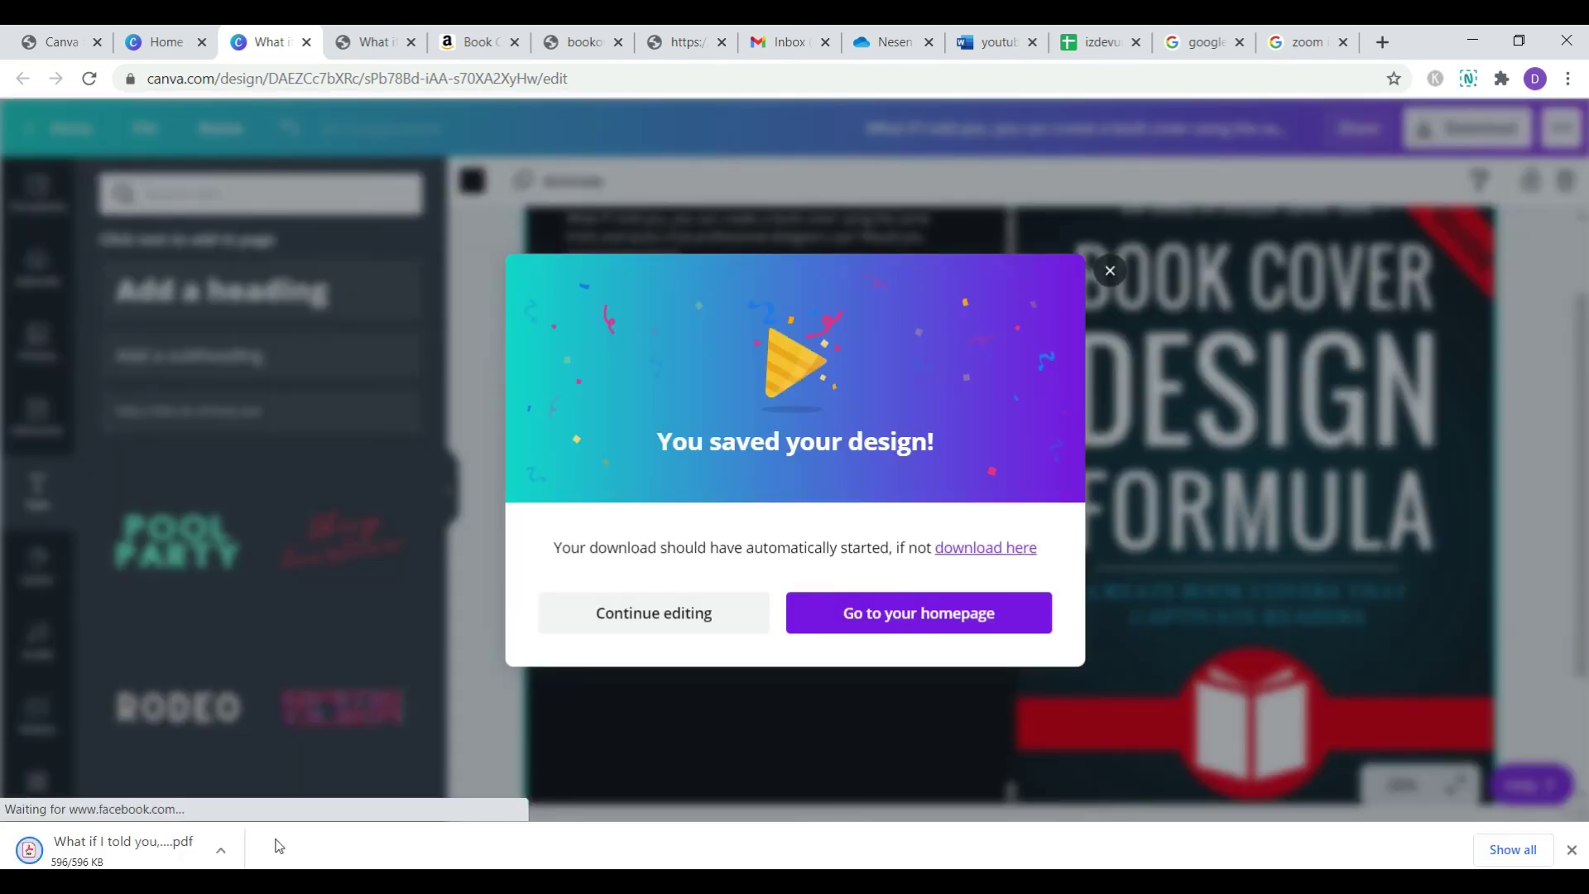
left_click(171, 865)
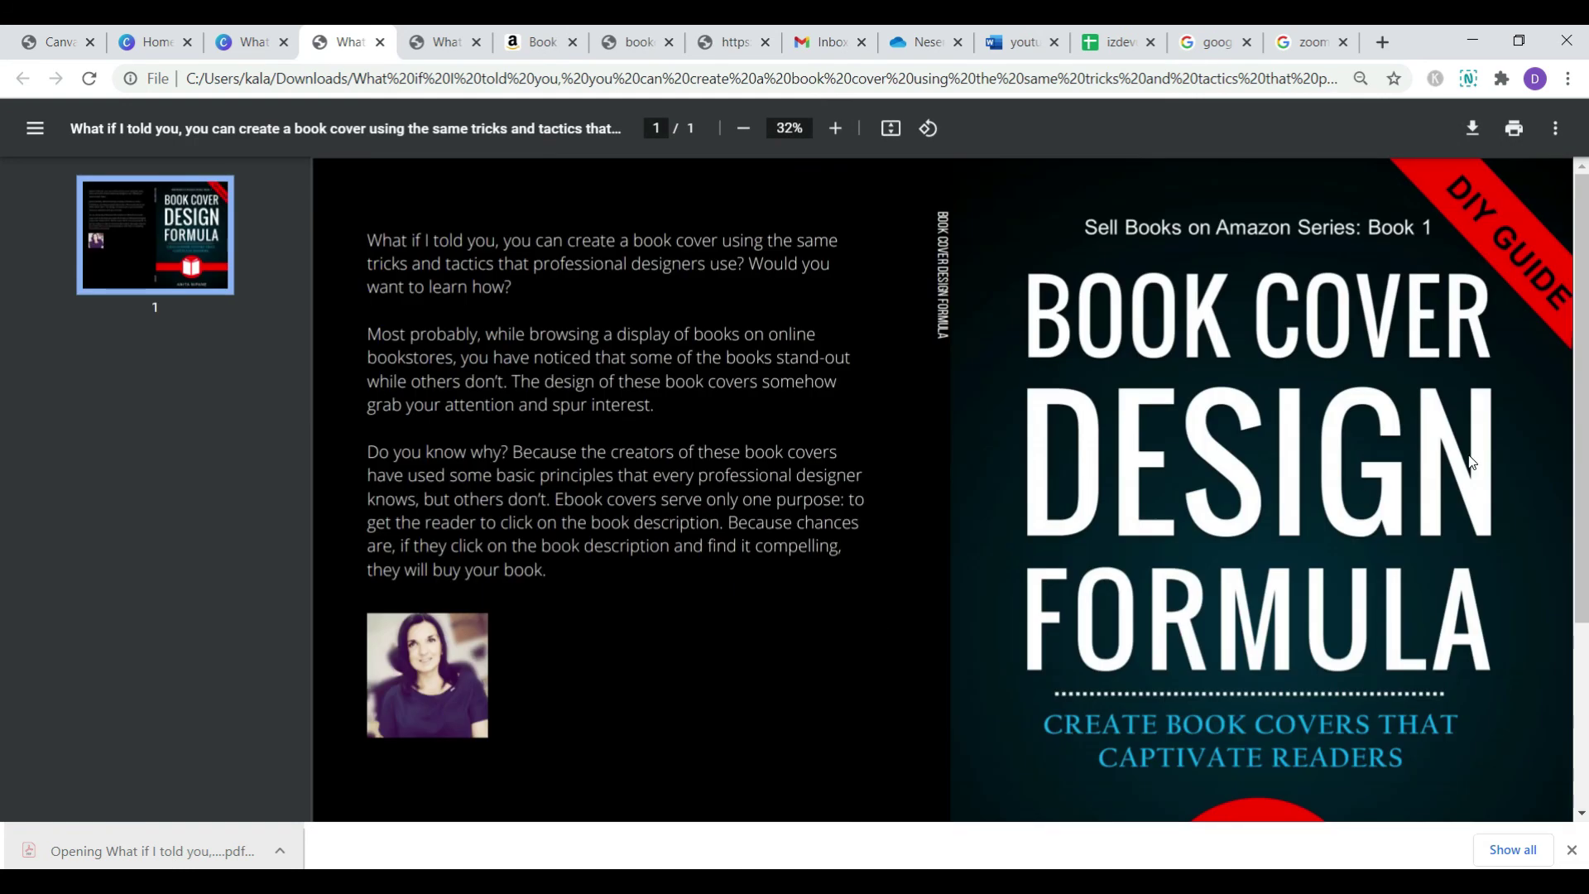
- Scroll through the exported cover PDF to check the full wrap
scroll(1376, 336, "down", 3)
scroll(1376, 336, "up", 3)
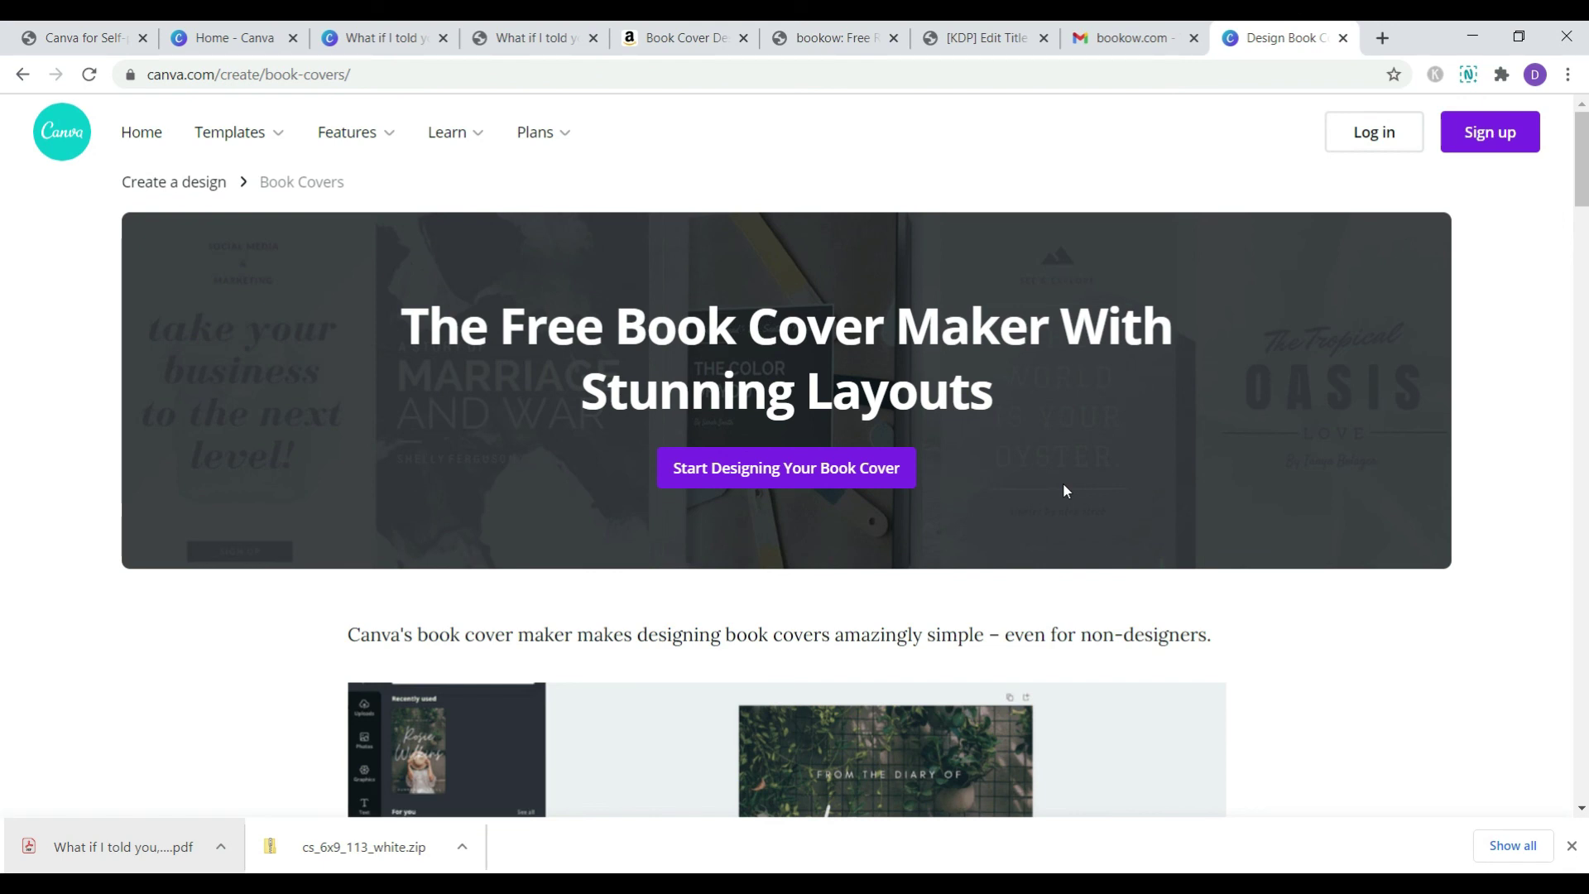
- Dismiss the downloads bar and scroll through the book cover templates
left_click(1573, 845)
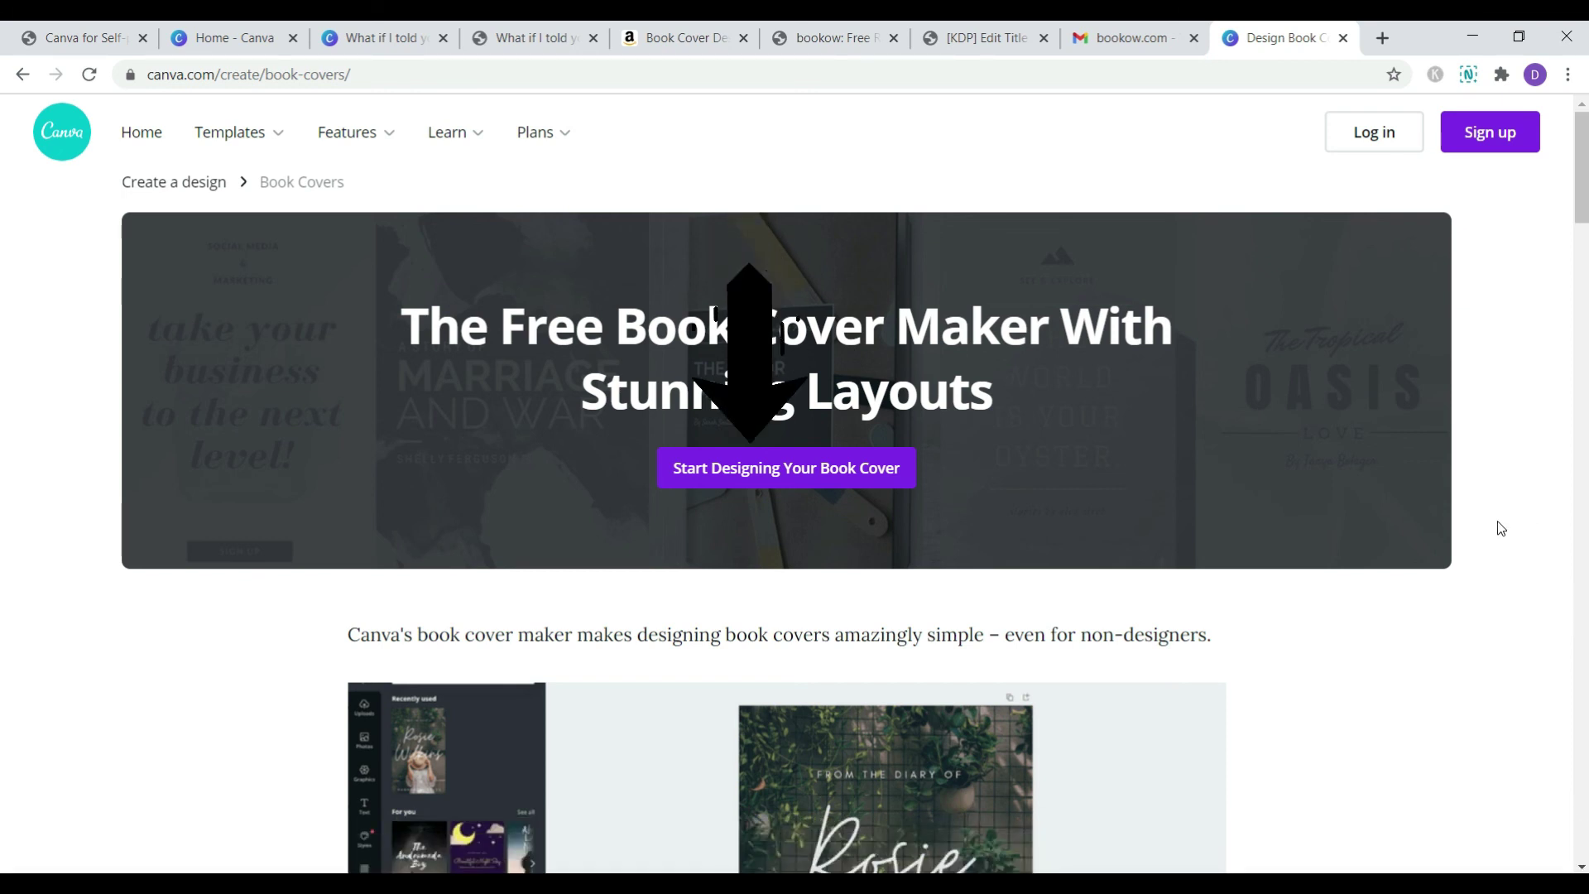
scroll(1339, 528, "down", 2)
scroll(1339, 528, "down", 5)
scroll(1338, 528, "up", 5)
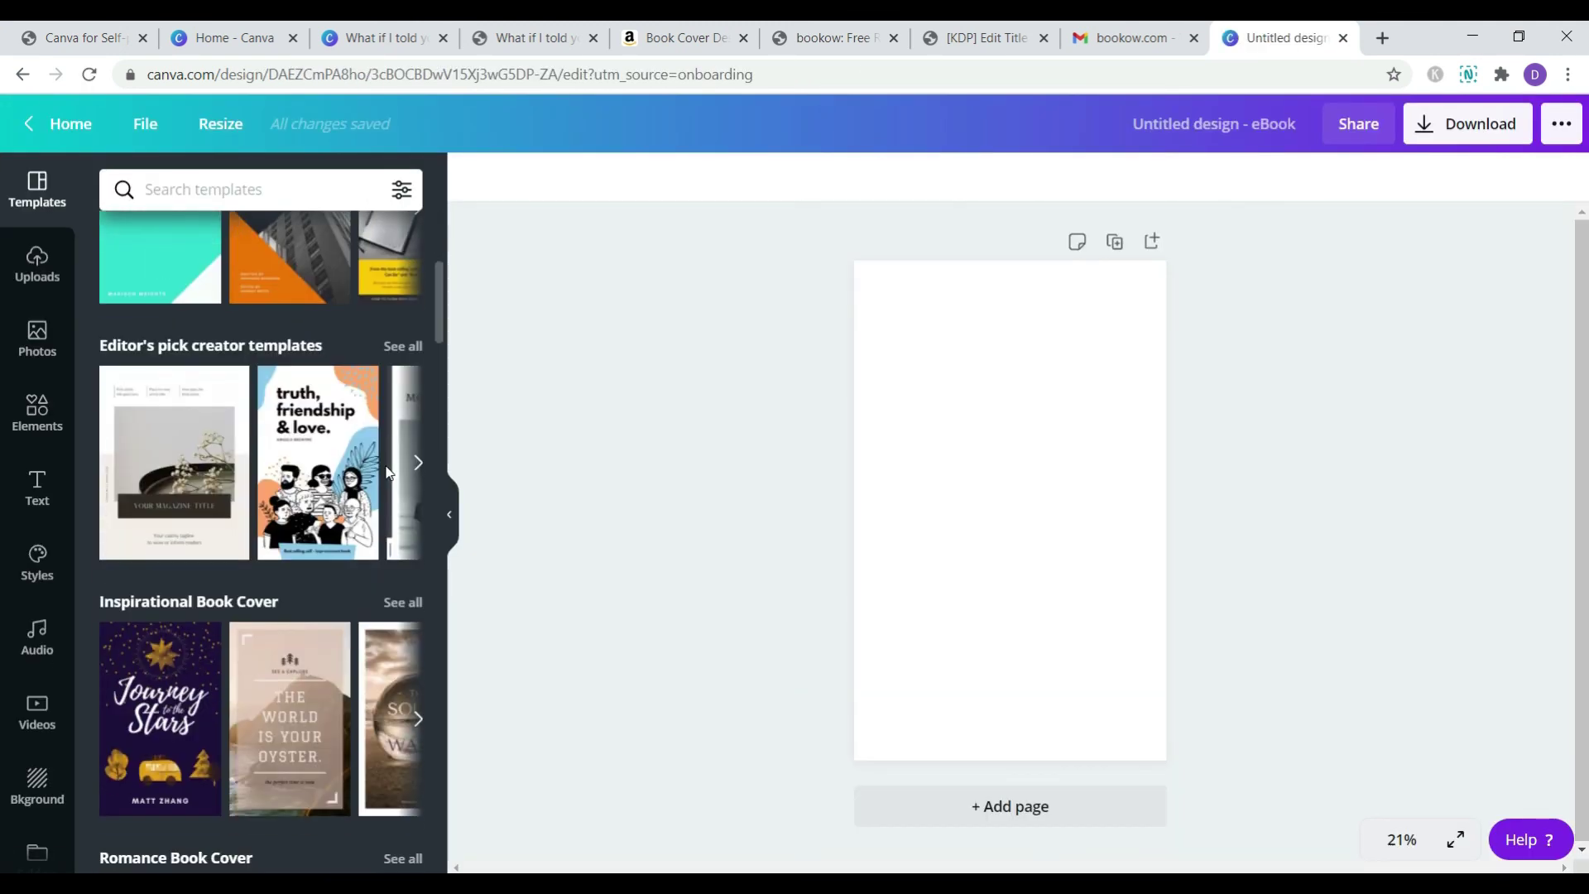
scroll(387, 472, "down", 3)
scroll(386, 465, "down", 12)
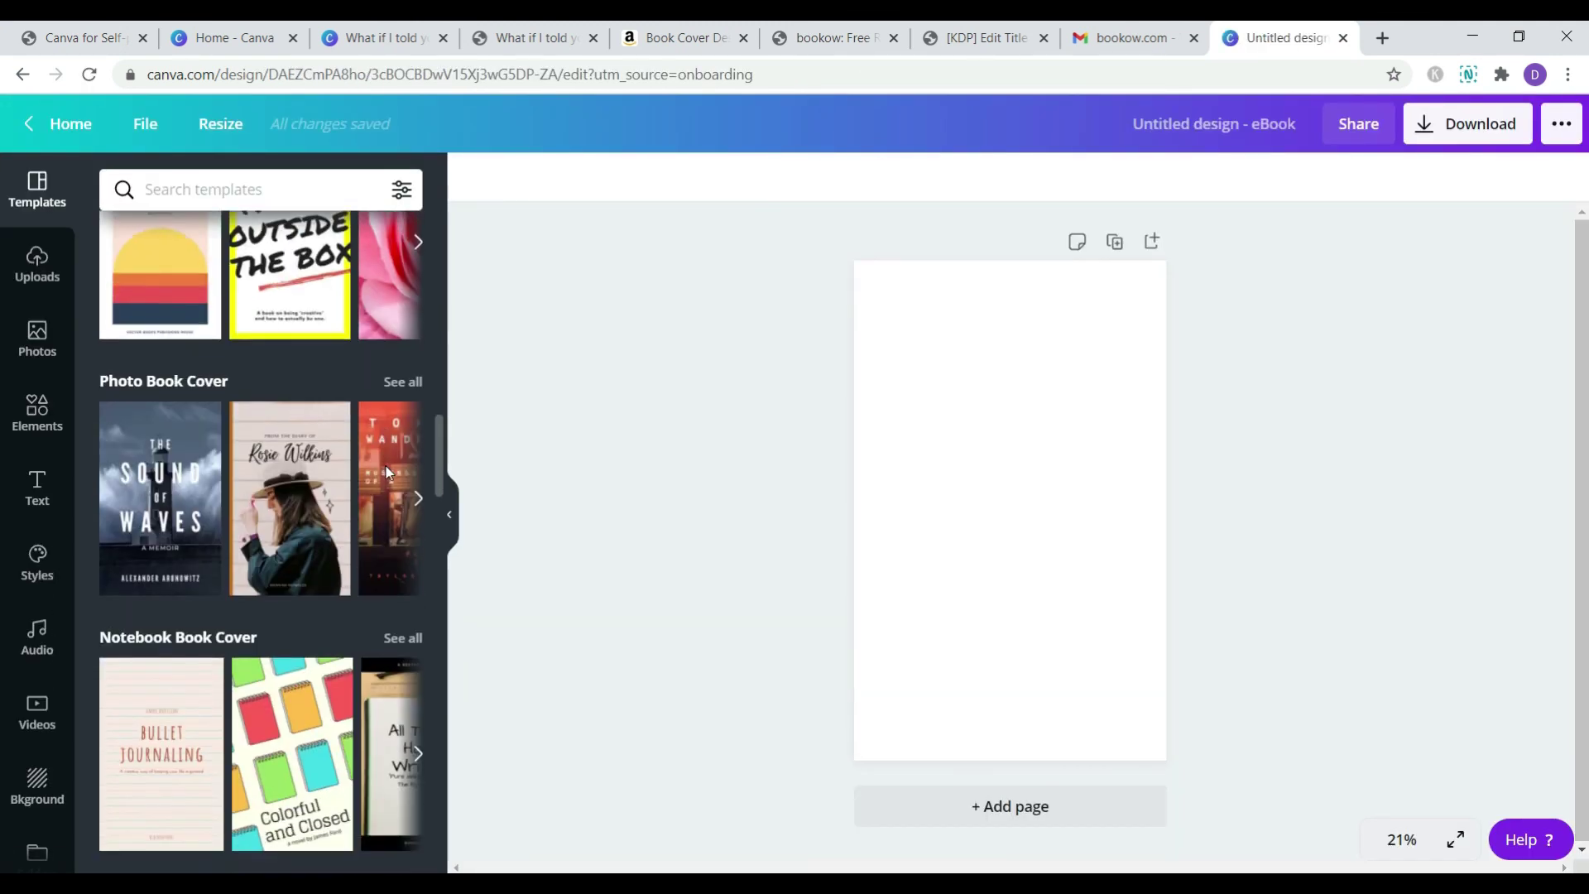
scroll(386, 465, "down", 15)
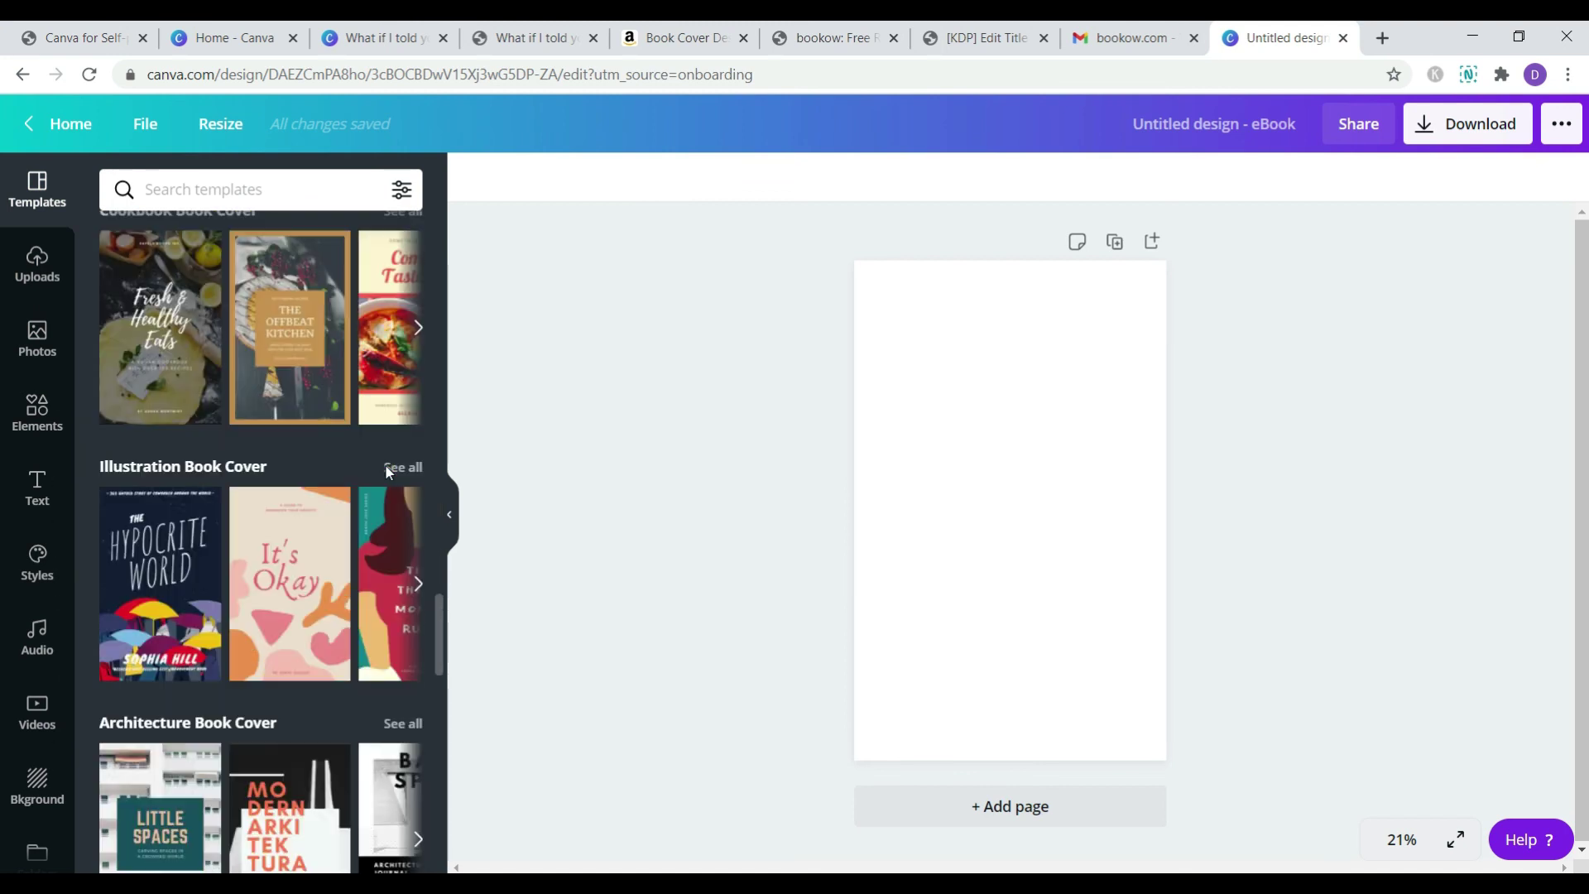
scroll(386, 465, "down", 5)
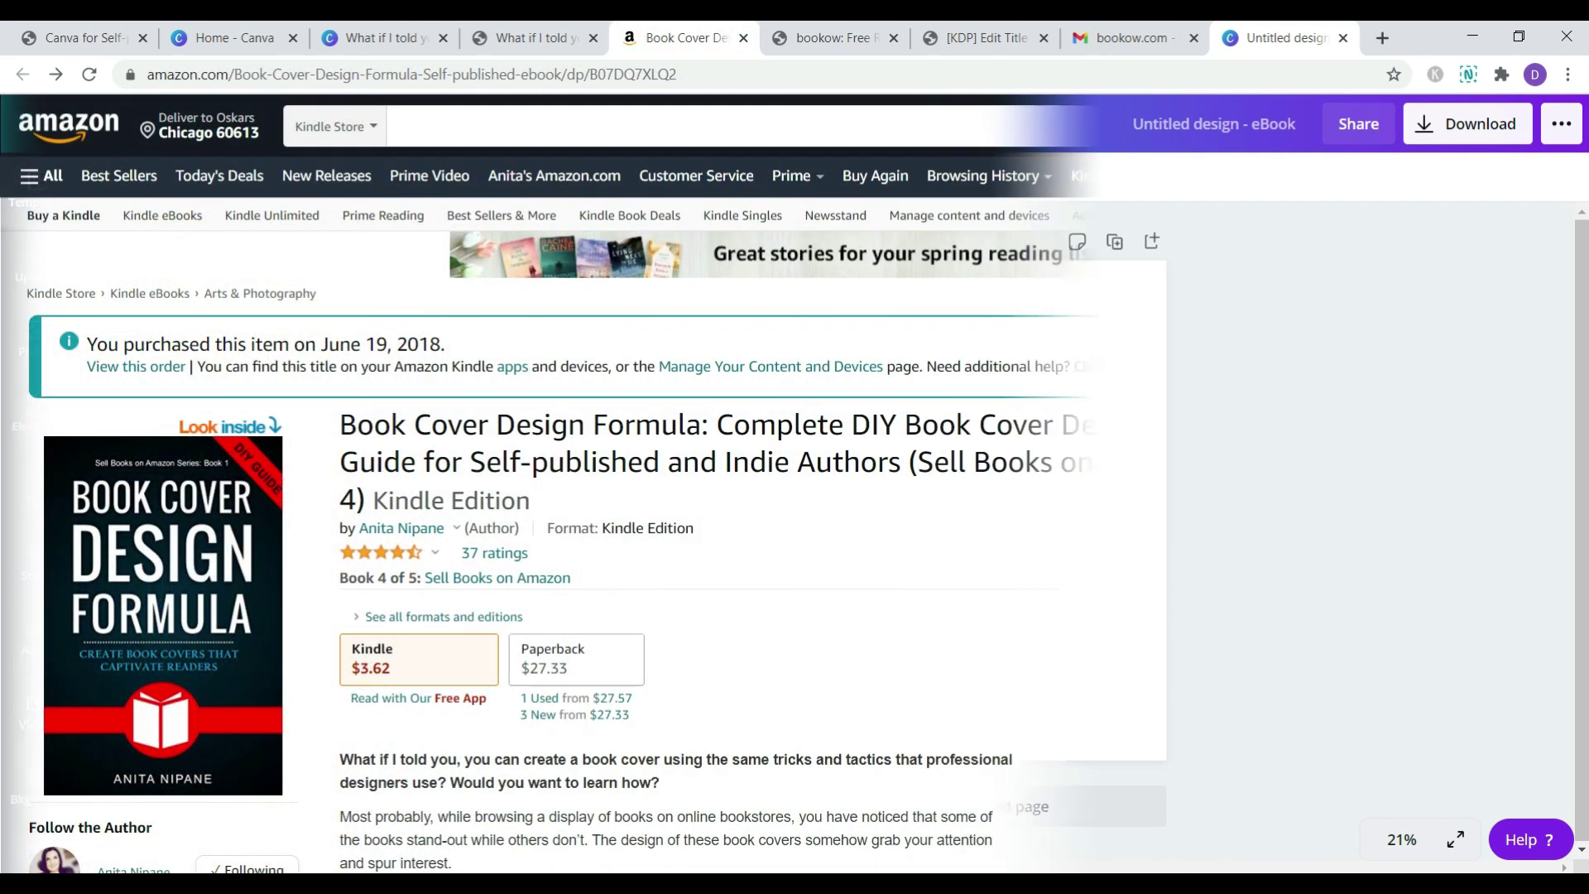